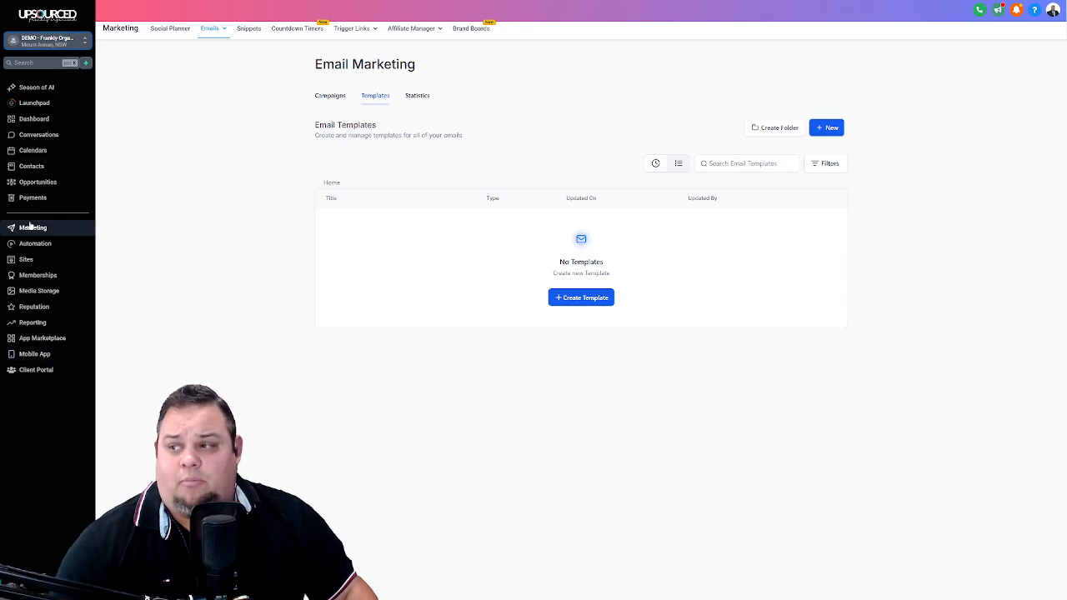
- Start a new email template from the email marketing template library and open the Marketing Campaign design
mouse_move(217, 32)
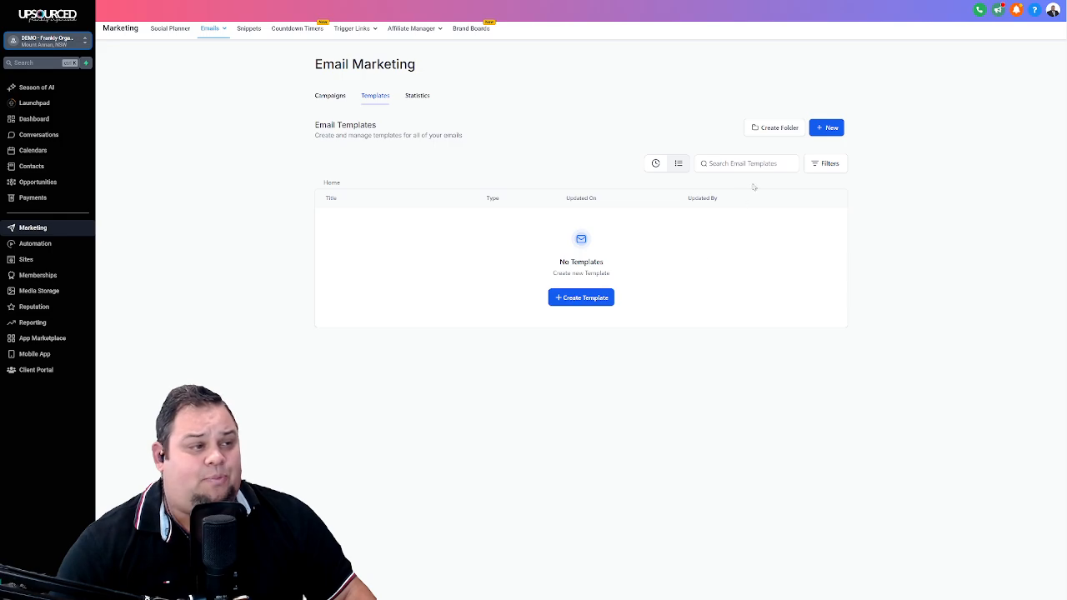
click(821, 130)
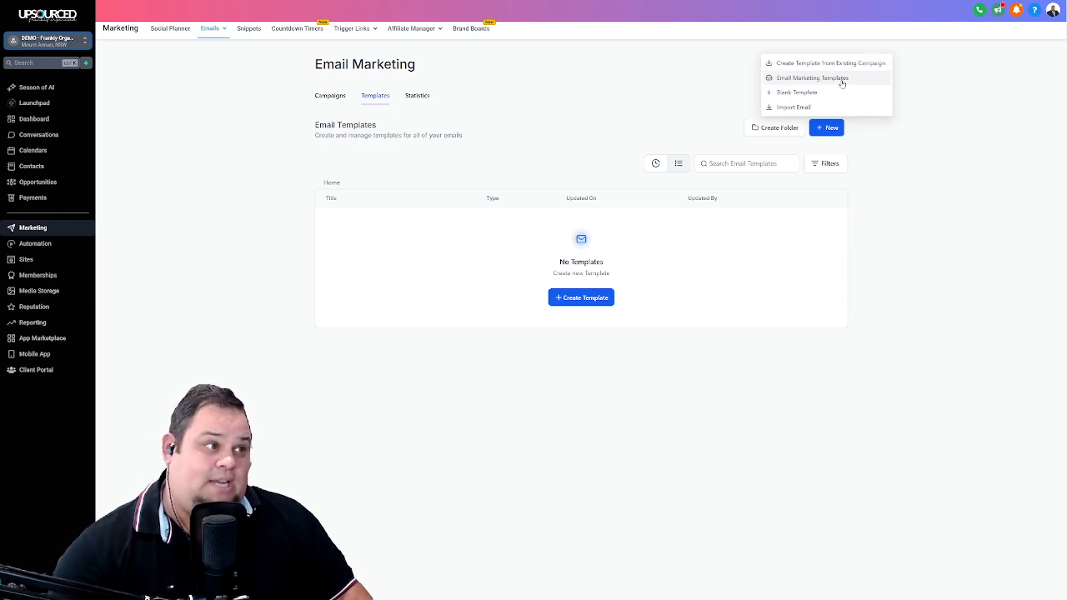
click(842, 82)
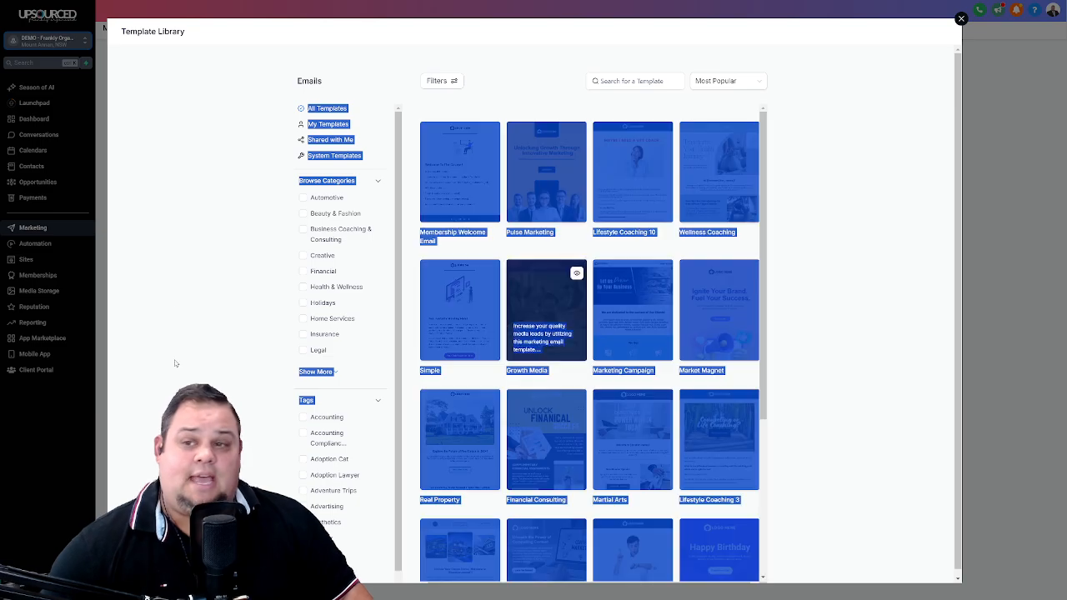
click(555, 94)
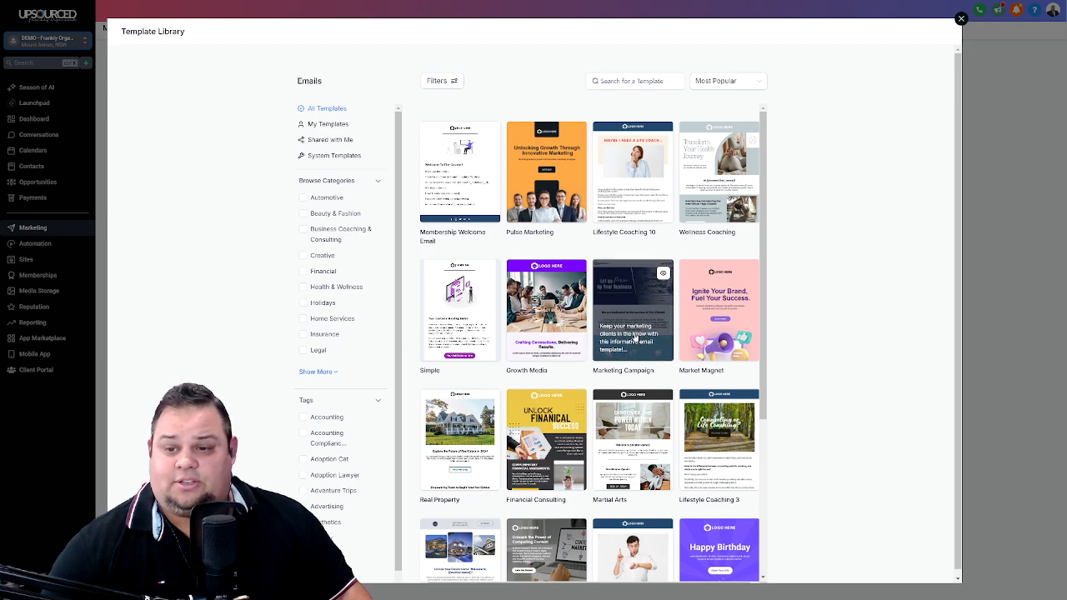
click(636, 338)
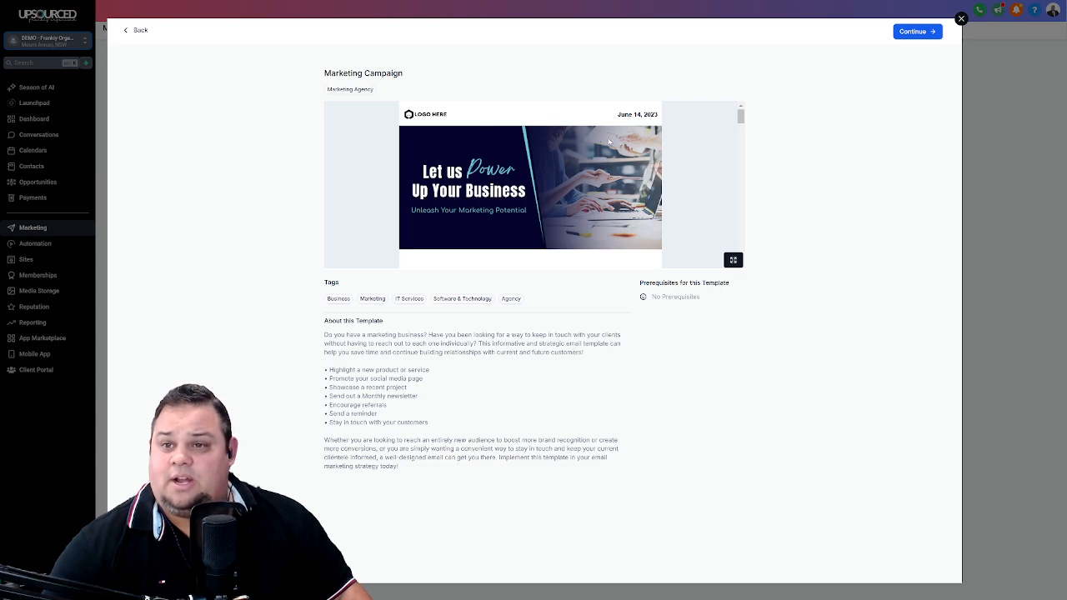
- Review the Marketing Campaign design's preview and continue with it into the email editor
scroll(610, 142, down, 8)
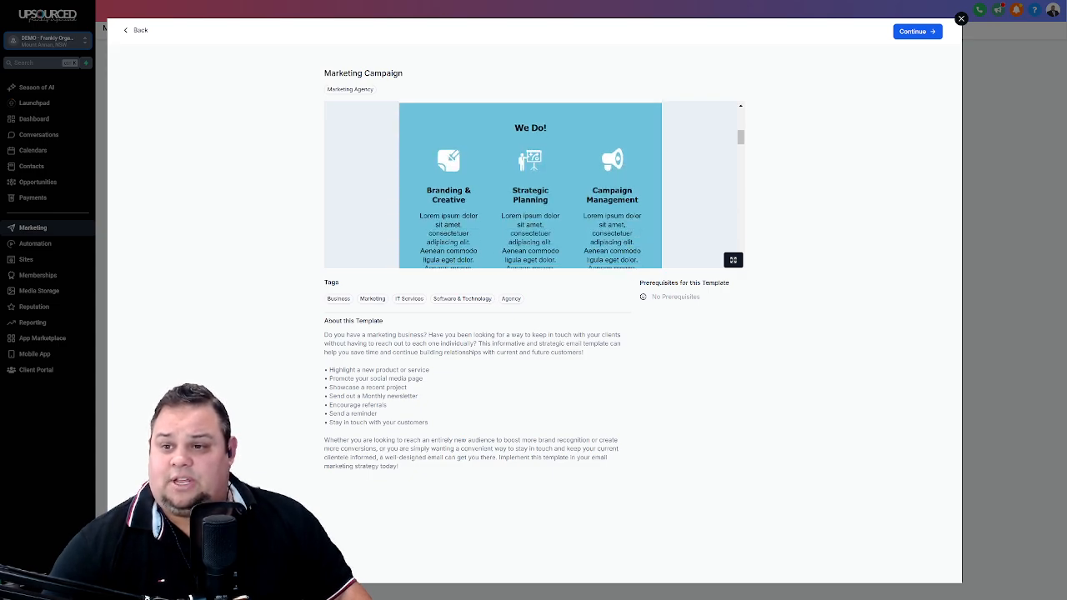
scroll(551, 250, down, 10)
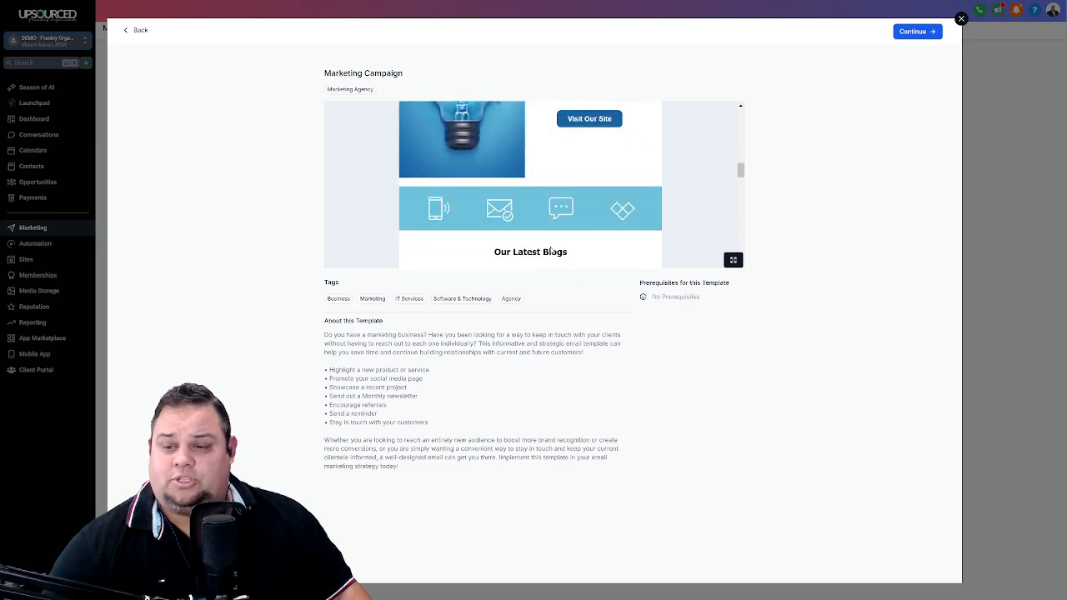
scroll(551, 249, down, 1)
scroll(551, 249, up, 1)
scroll(542, 258, down, 1)
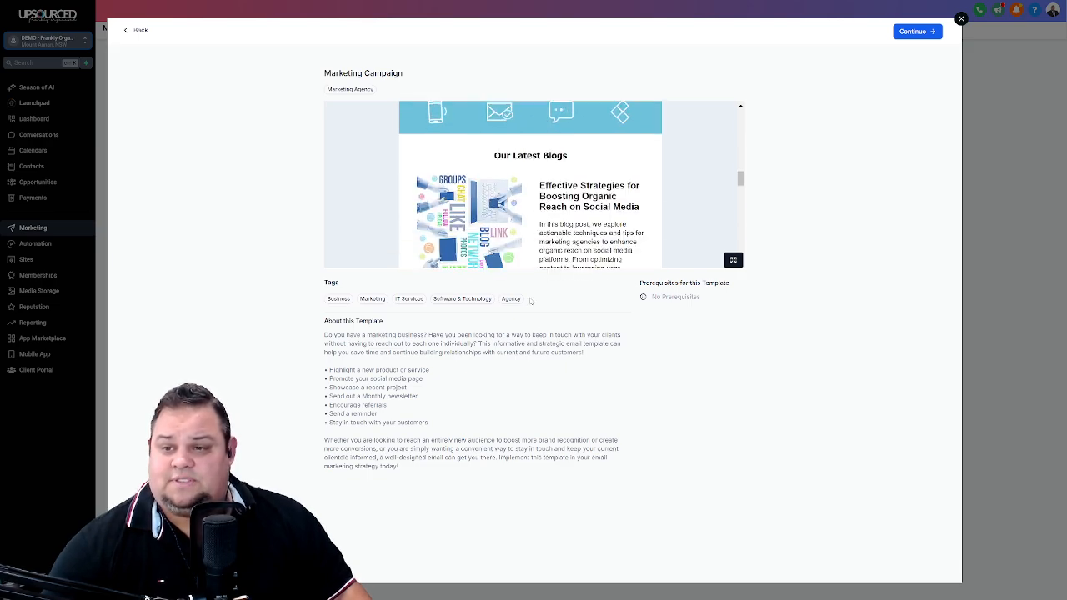
scroll(575, 250, up, 1)
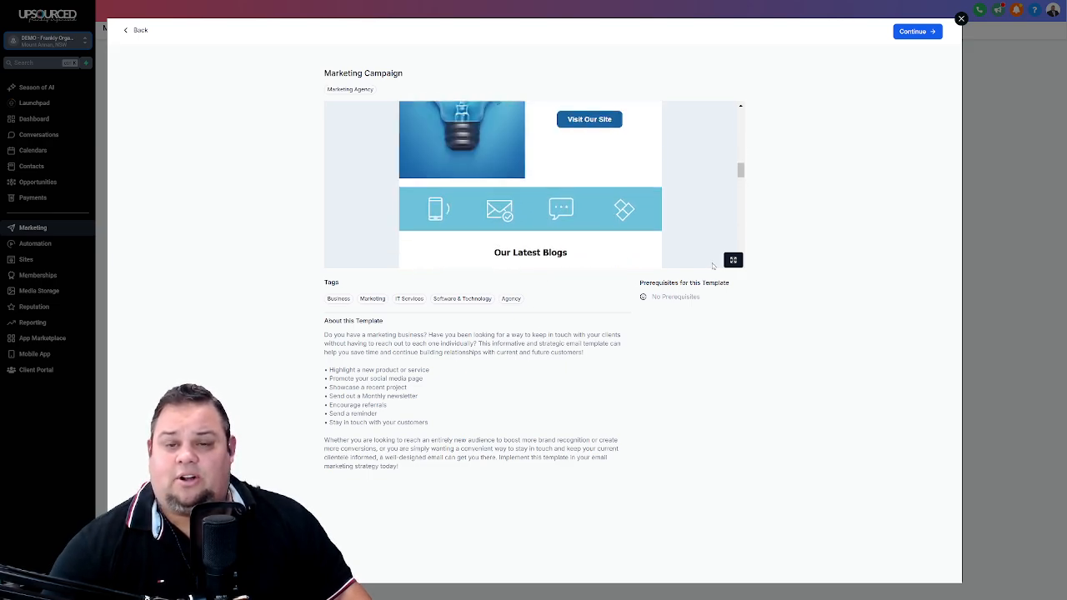
click(915, 31)
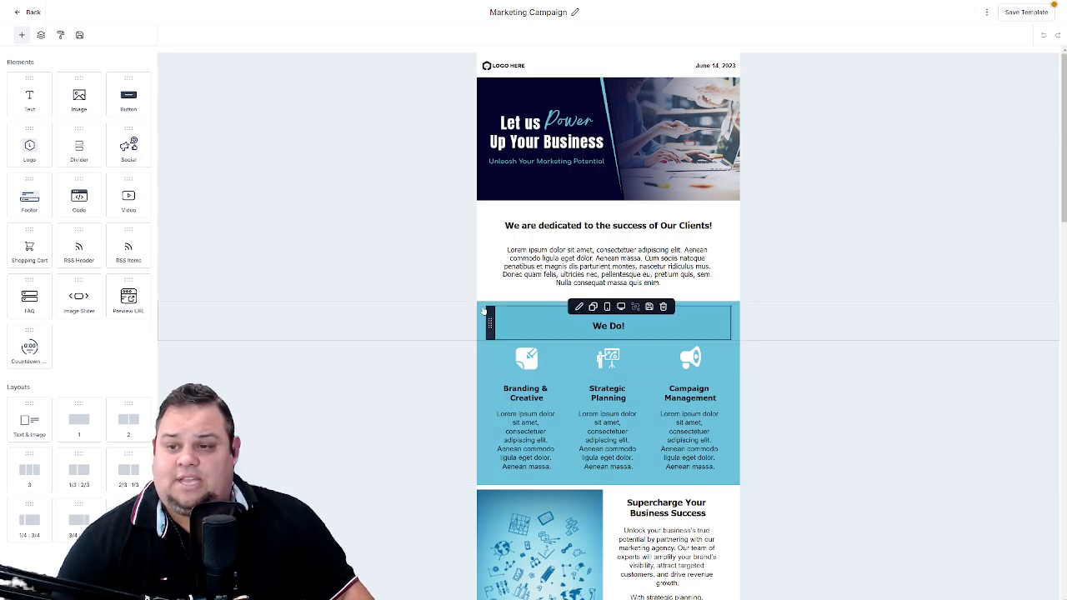
- Change the background colour of the header row containing the logo and date to the default red swatch
scroll(465, 299, down, 4)
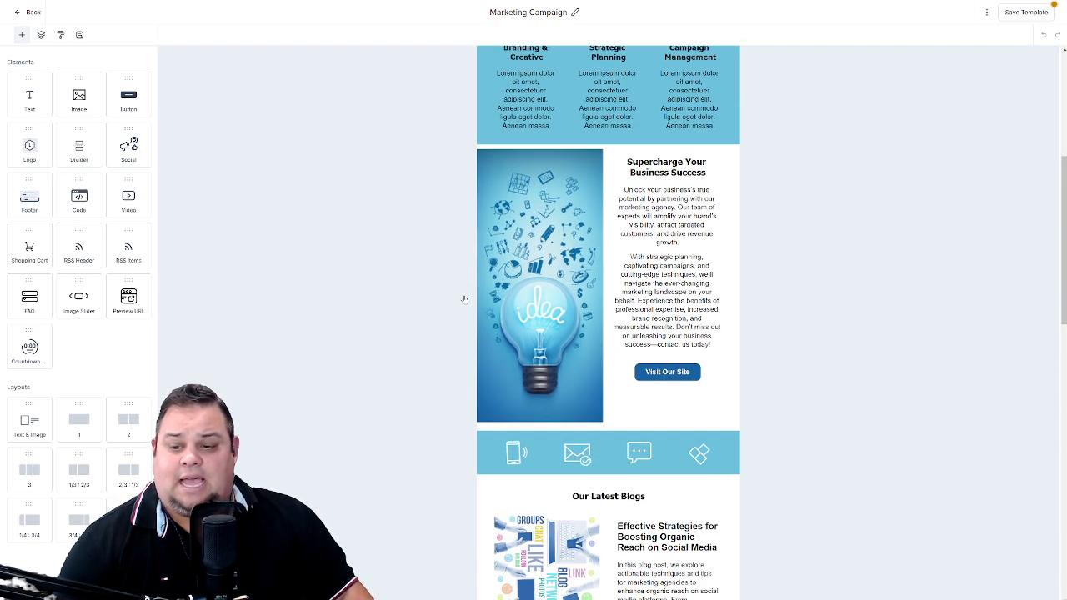
scroll(464, 299, down, 8)
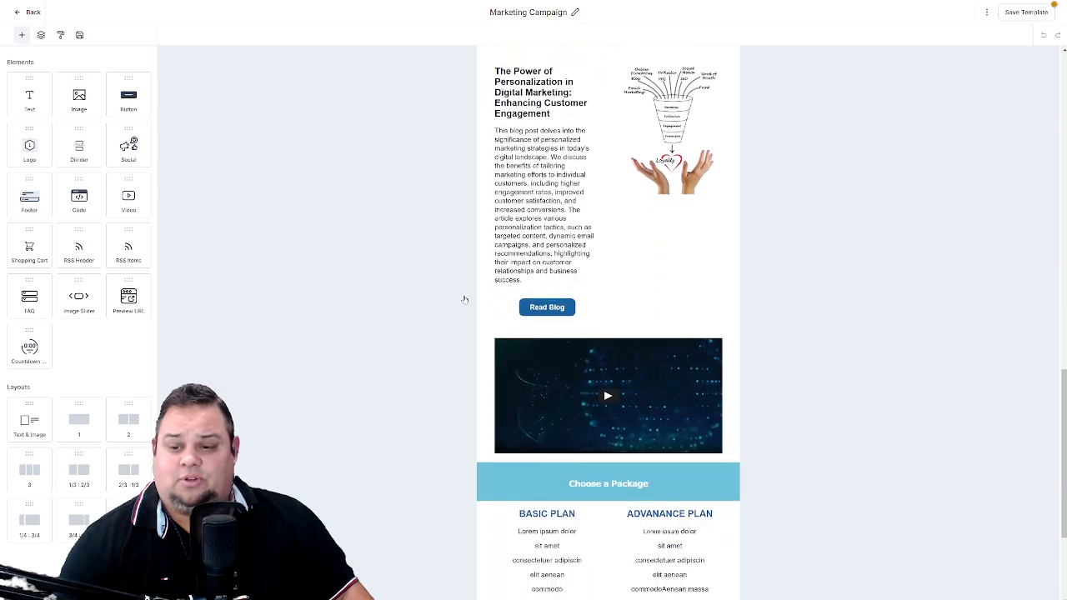
scroll(464, 299, down, 2)
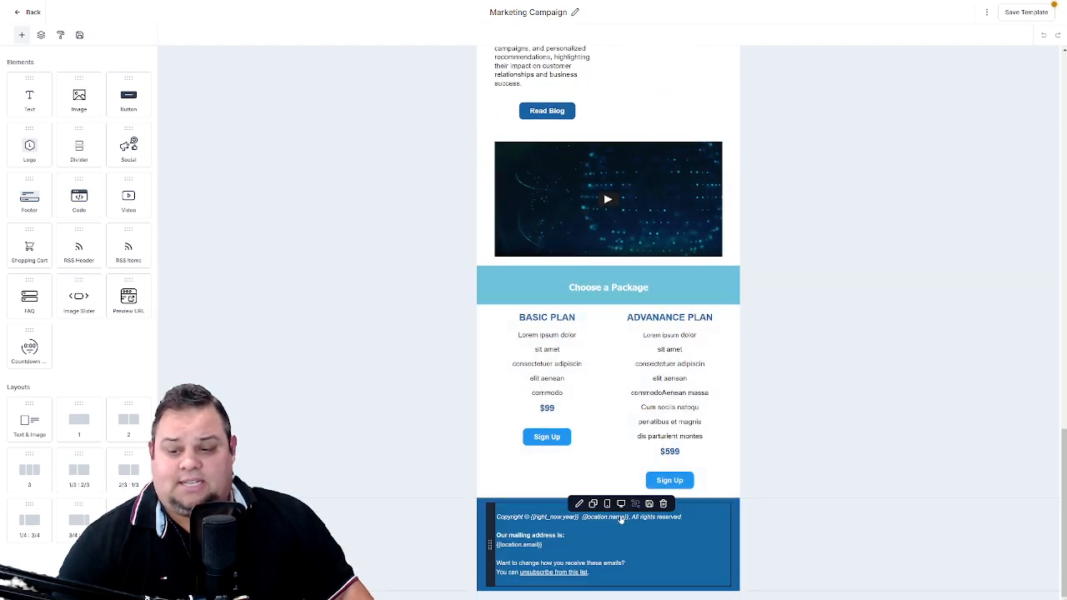
scroll(425, 386, up, 5)
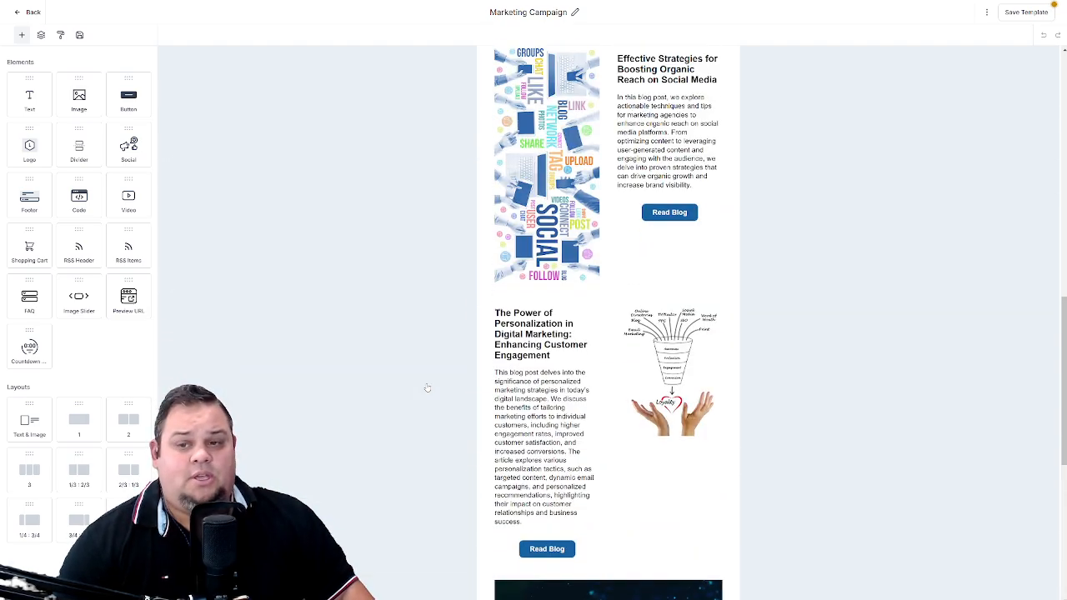
scroll(427, 387, up, 14)
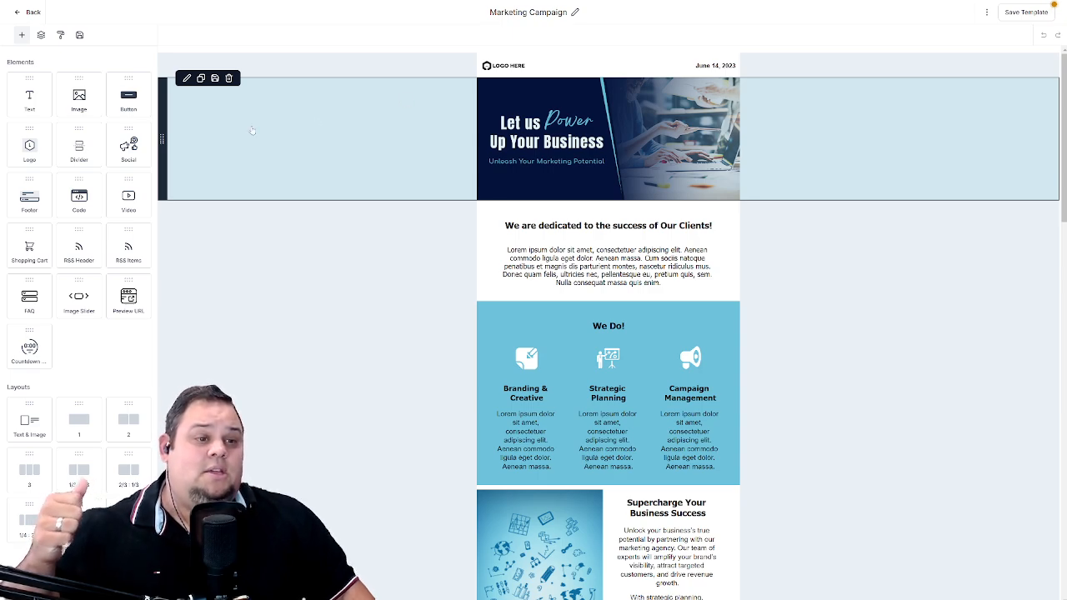
click(252, 130)
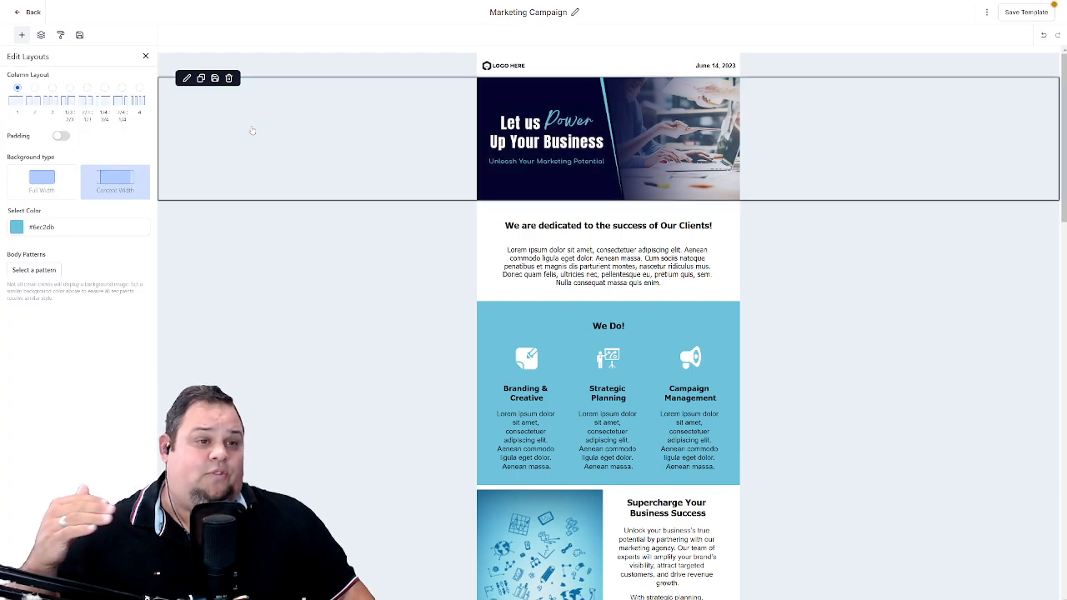
click(290, 71)
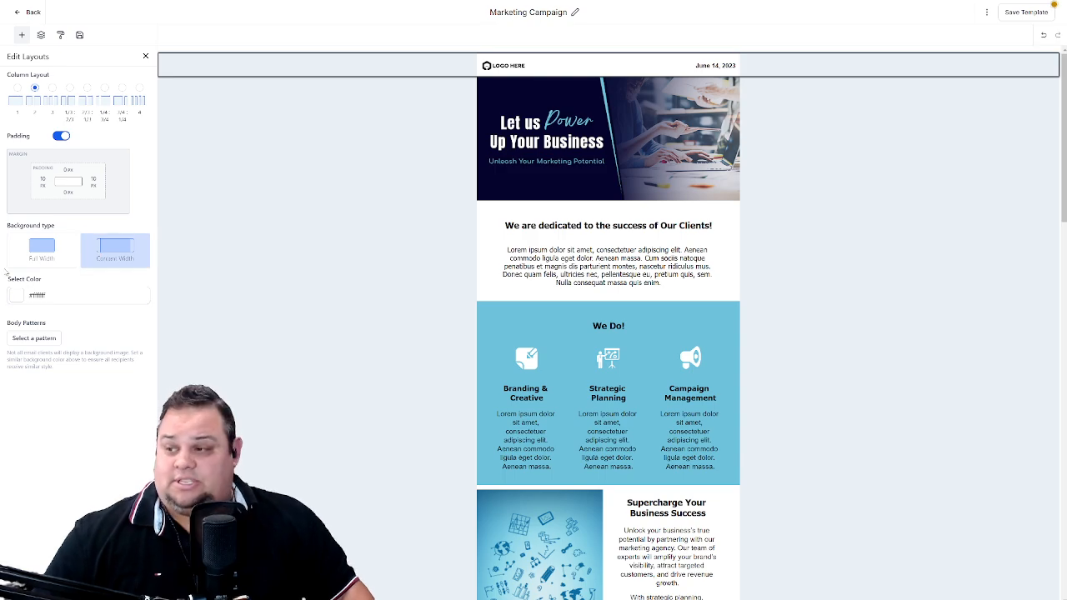
click(17, 295)
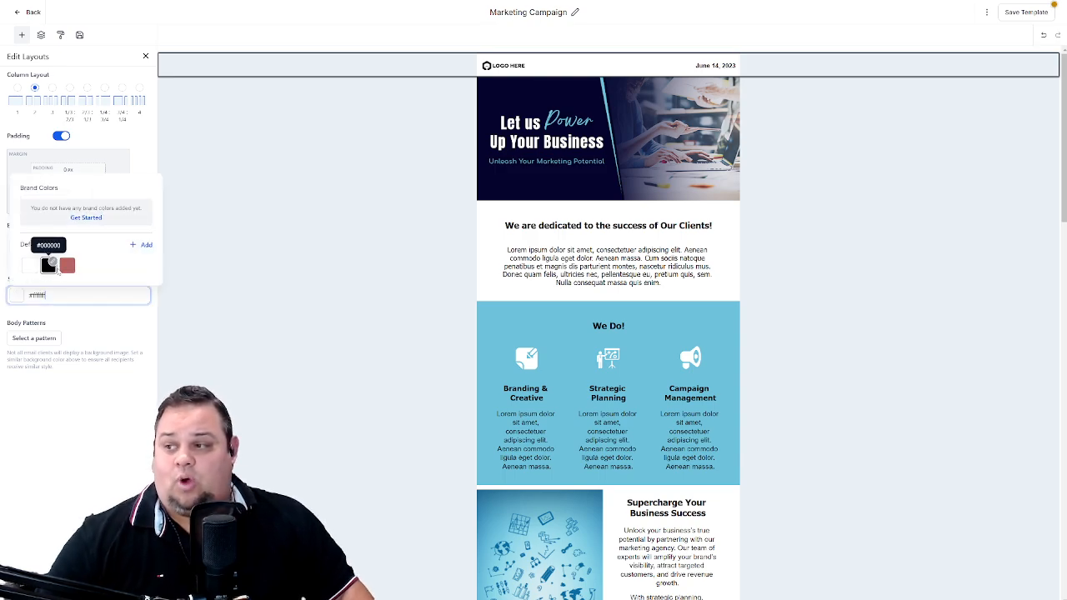
click(64, 271)
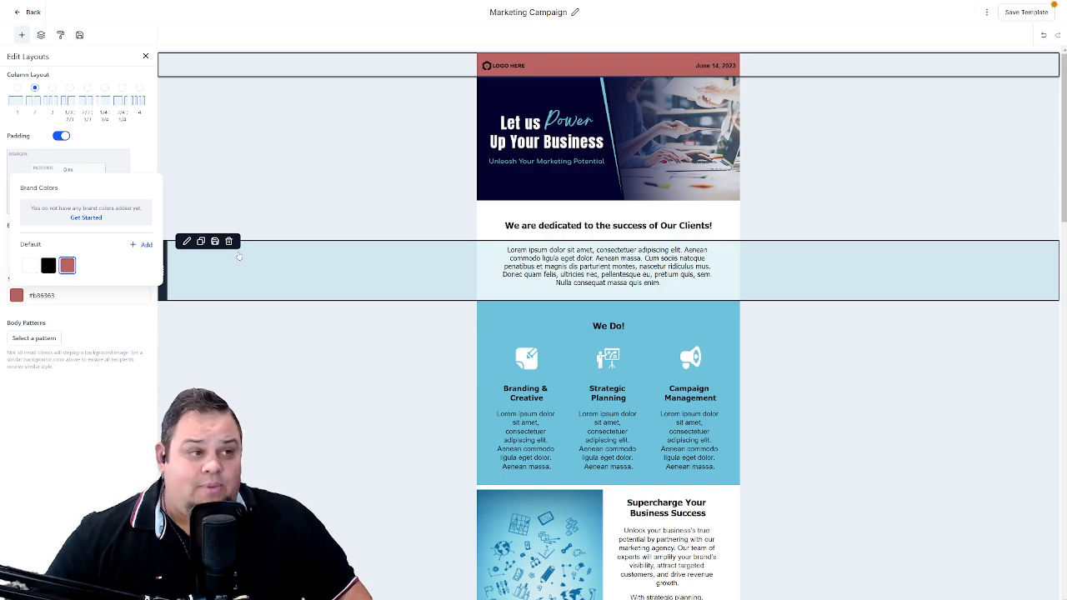
- Set the first image in the Content AI media folder as the hero row's custom background and remove the banner image covering it
click(188, 112)
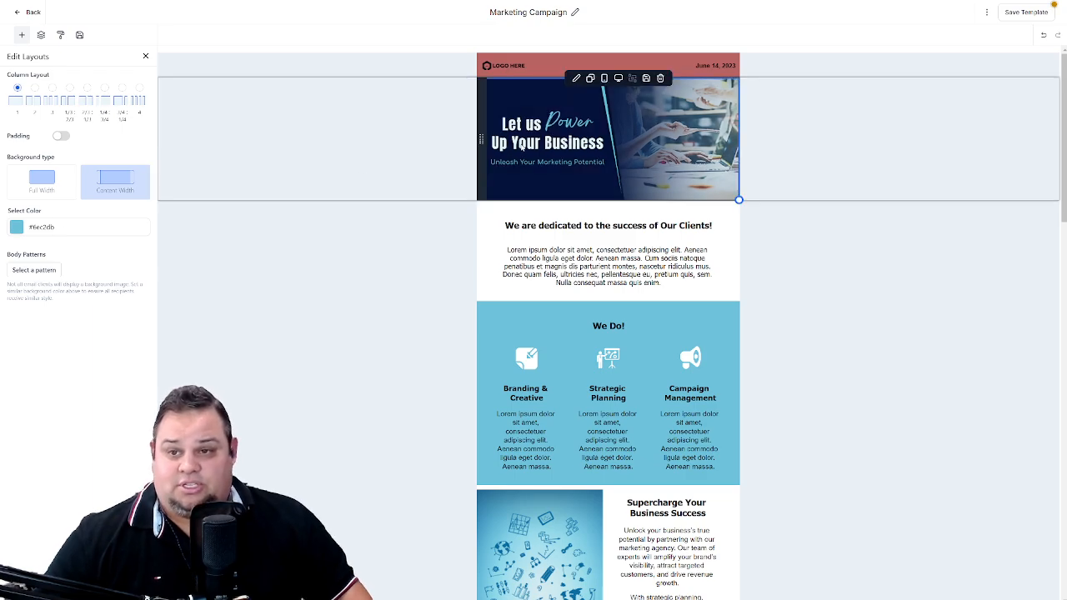
click(25, 269)
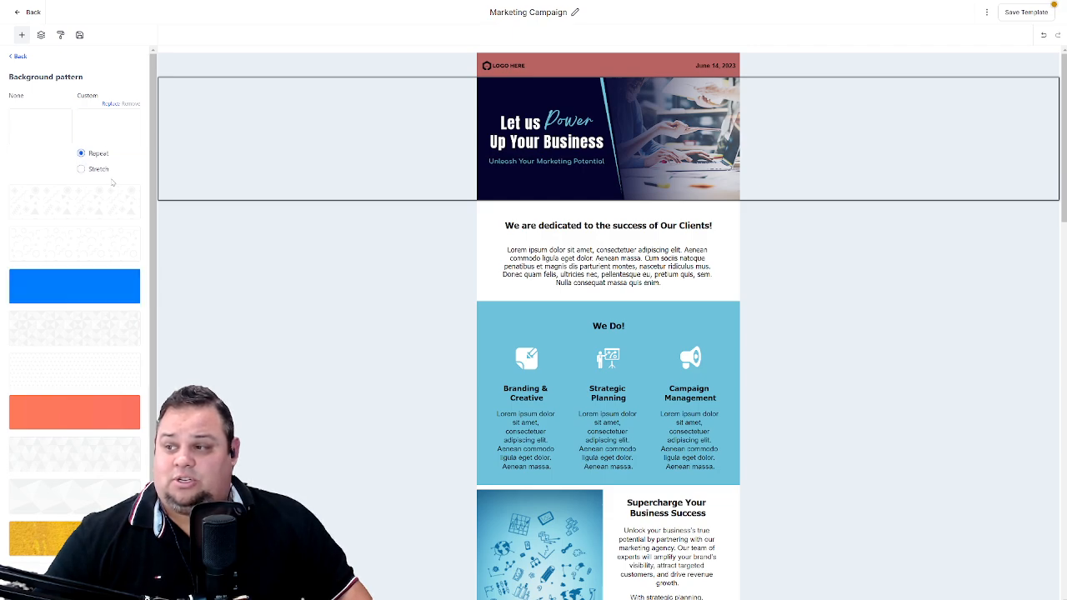
click(631, 132)
mouse_move(96, 141)
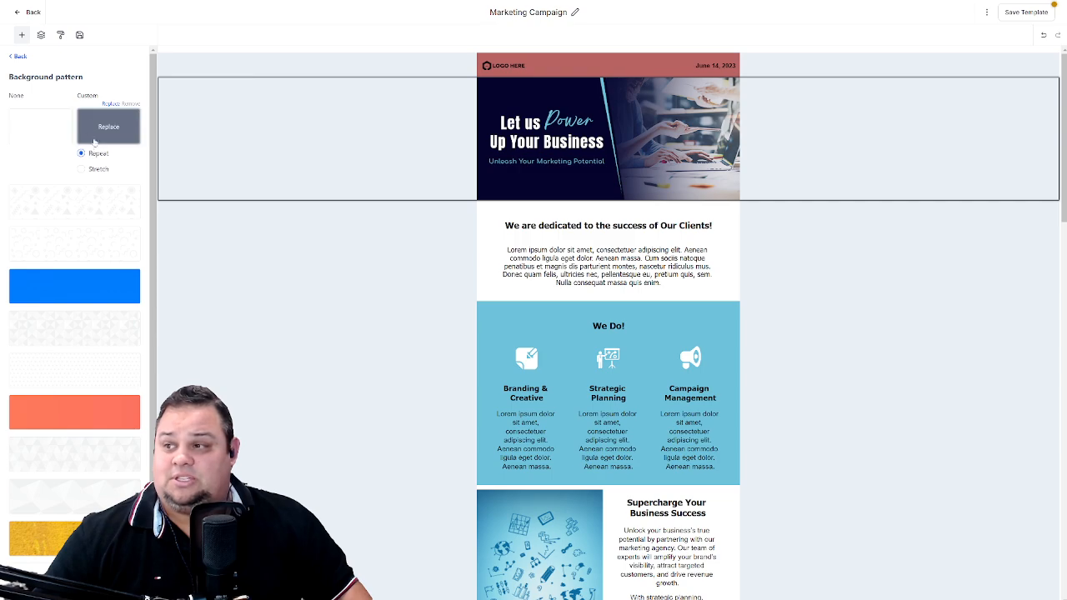
click(114, 112)
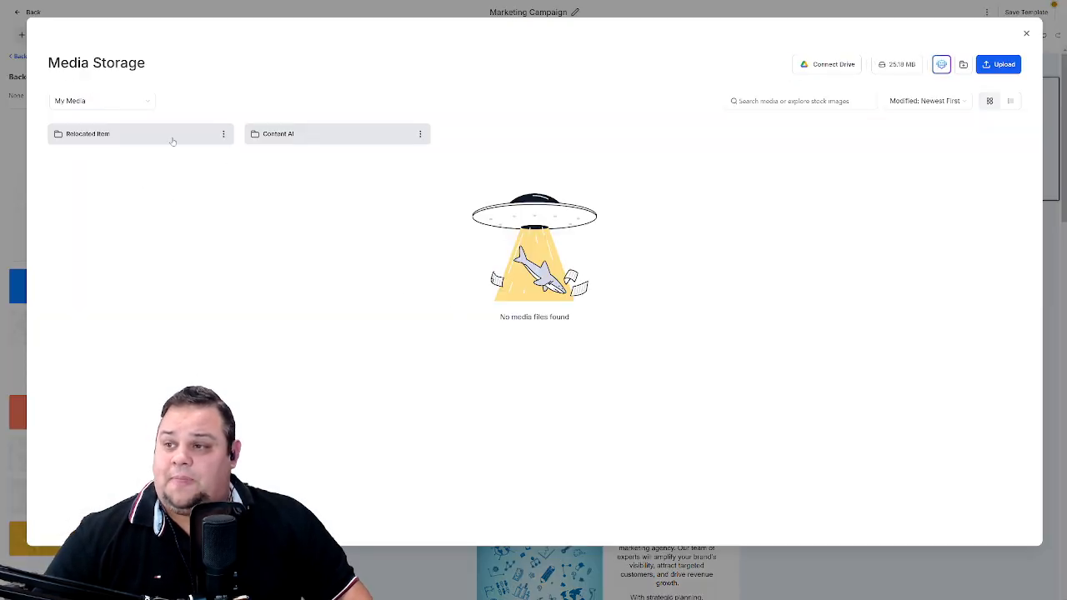
click(281, 139)
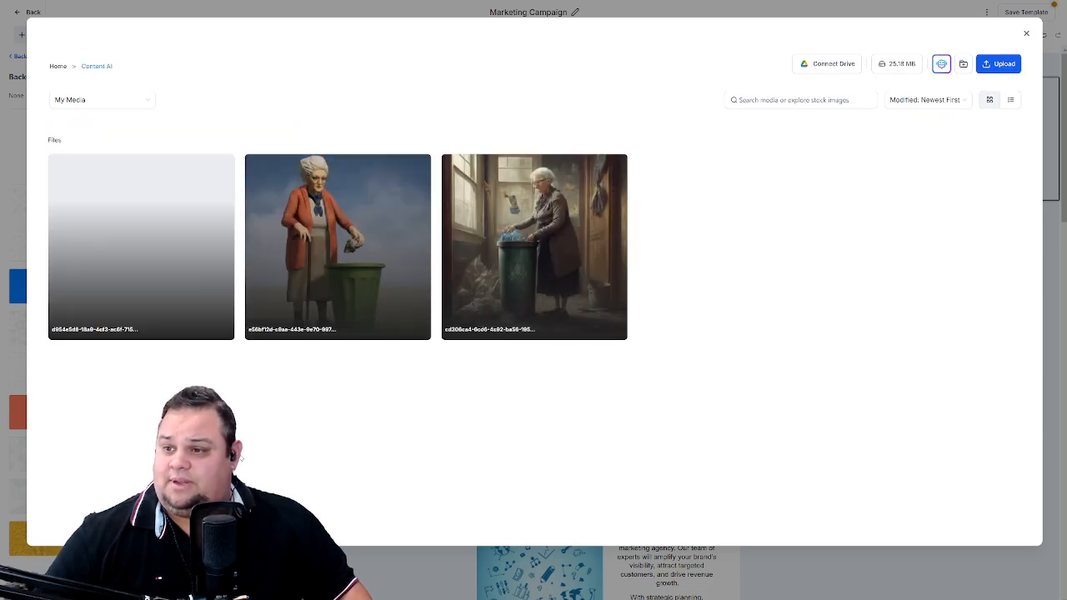
click(155, 250)
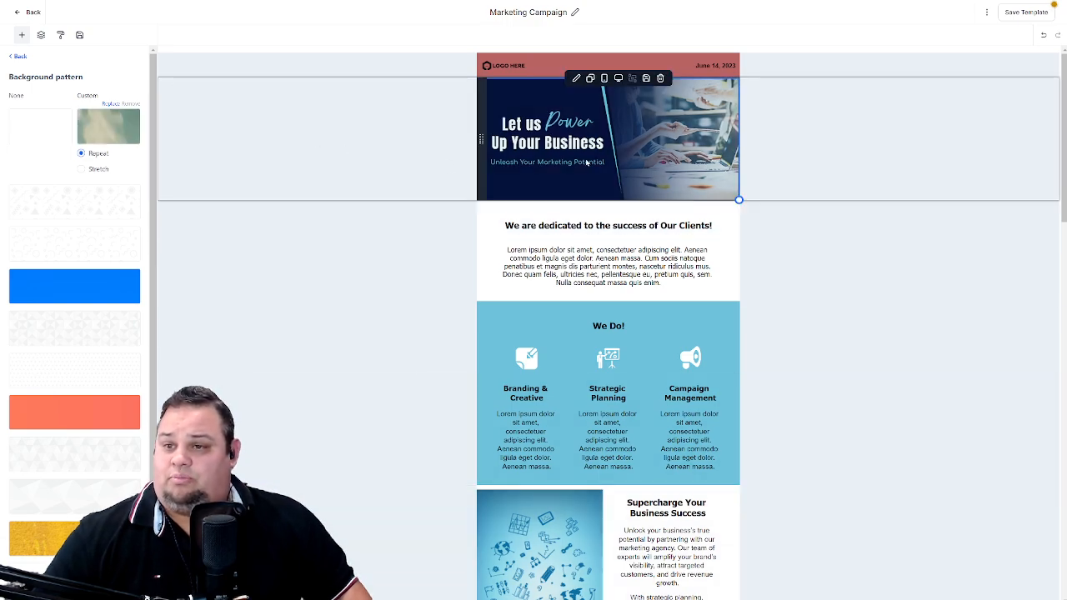
click(574, 84)
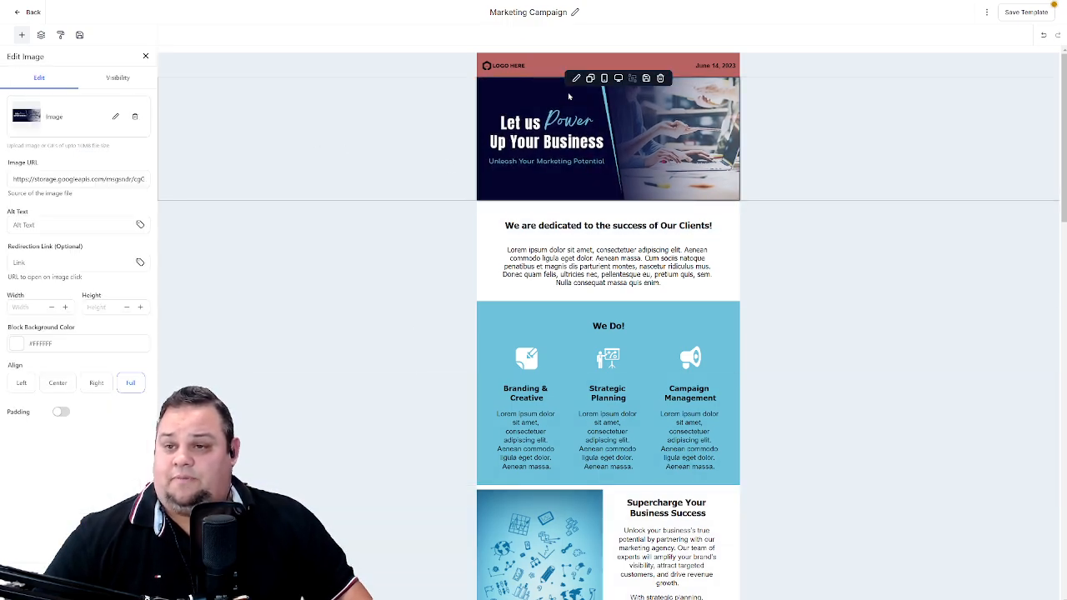
click(133, 117)
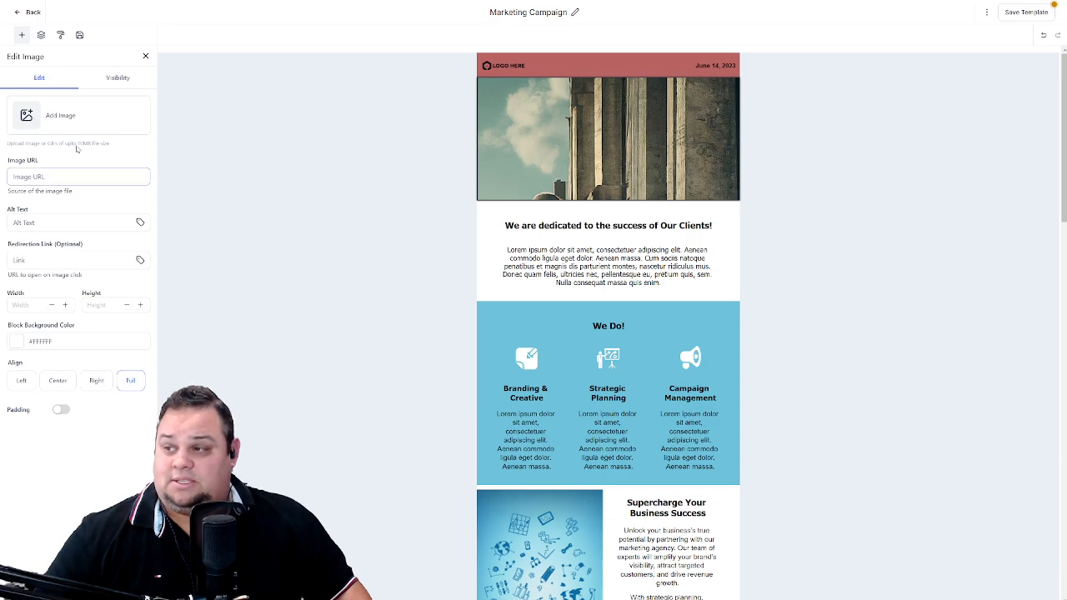
- Search the Pixabay stock images for "lawn" from the hero image settings, preview the geese photo, and close the media library
click(30, 117)
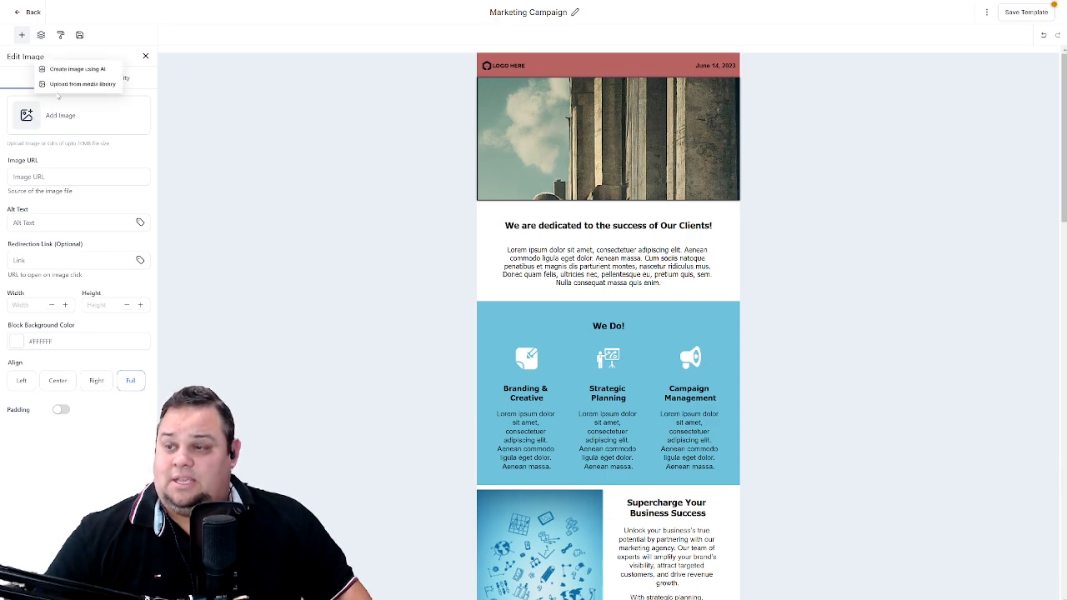
click(73, 85)
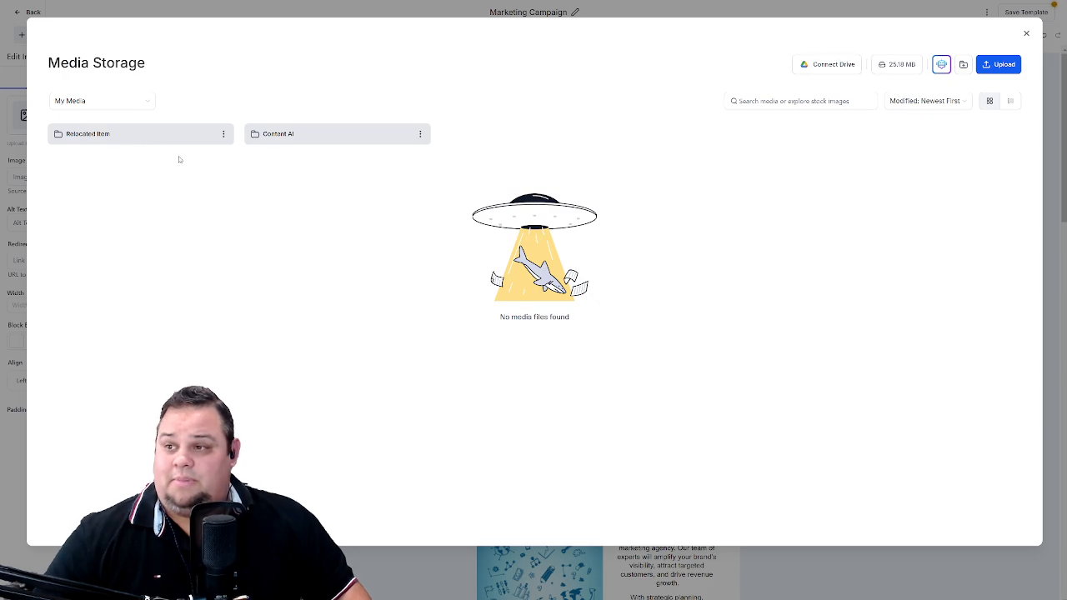
click(142, 103)
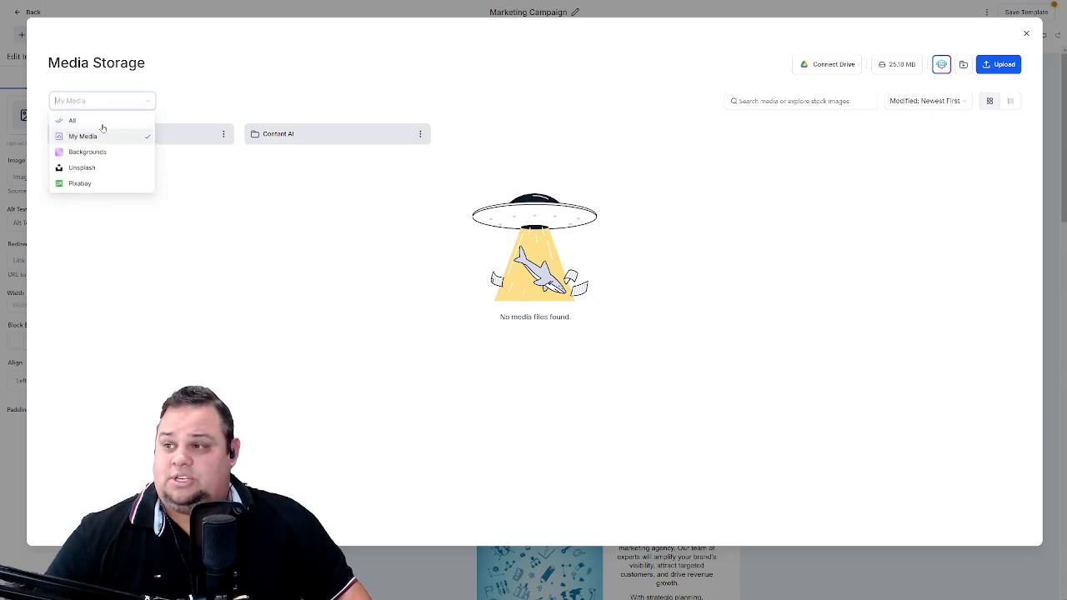
click(79, 185)
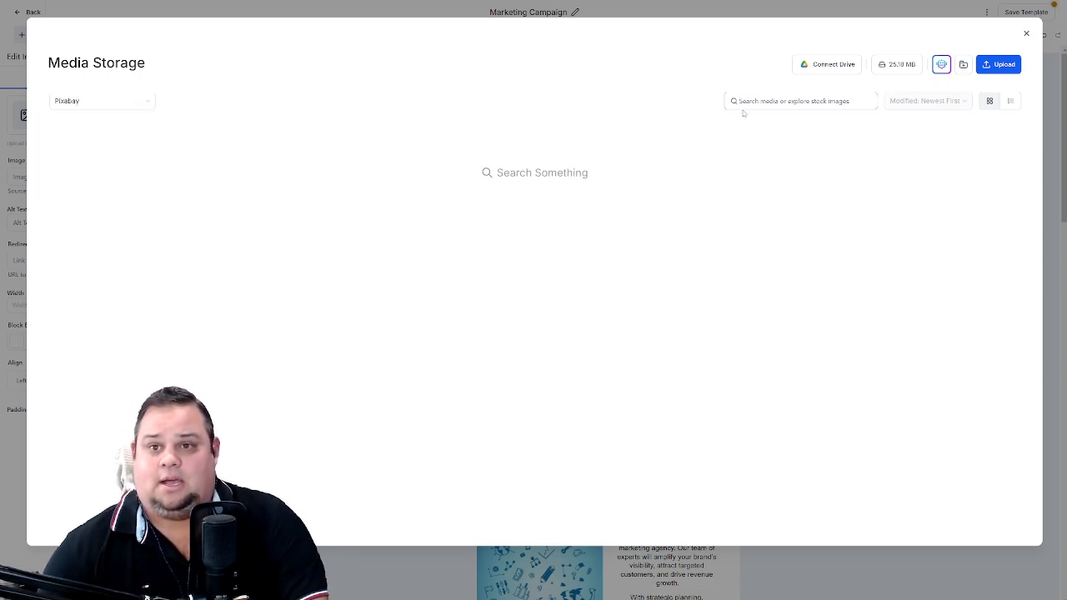
text(lawn)
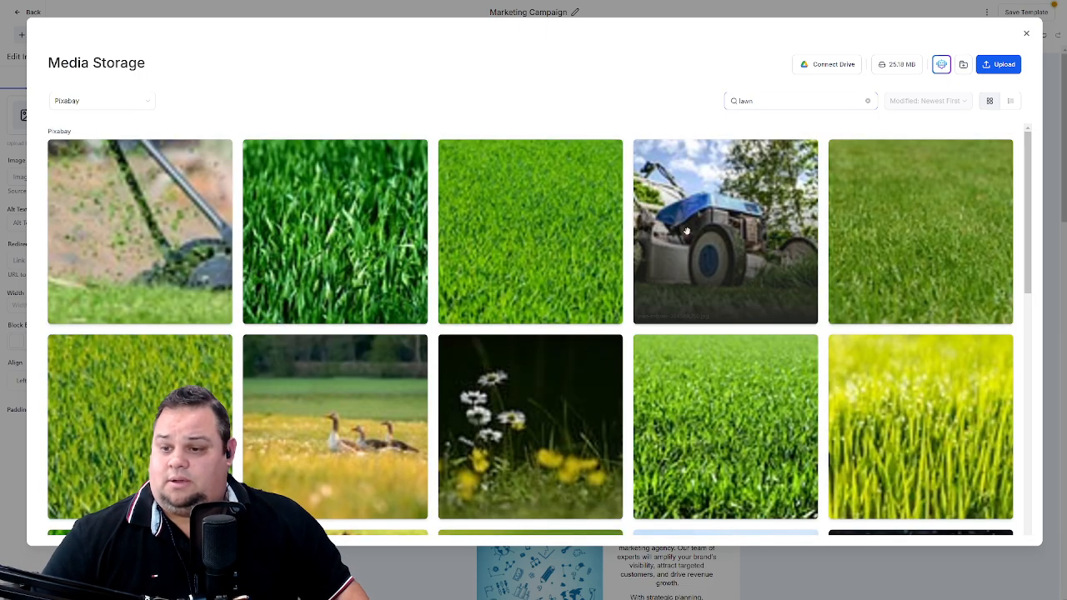
click(373, 440)
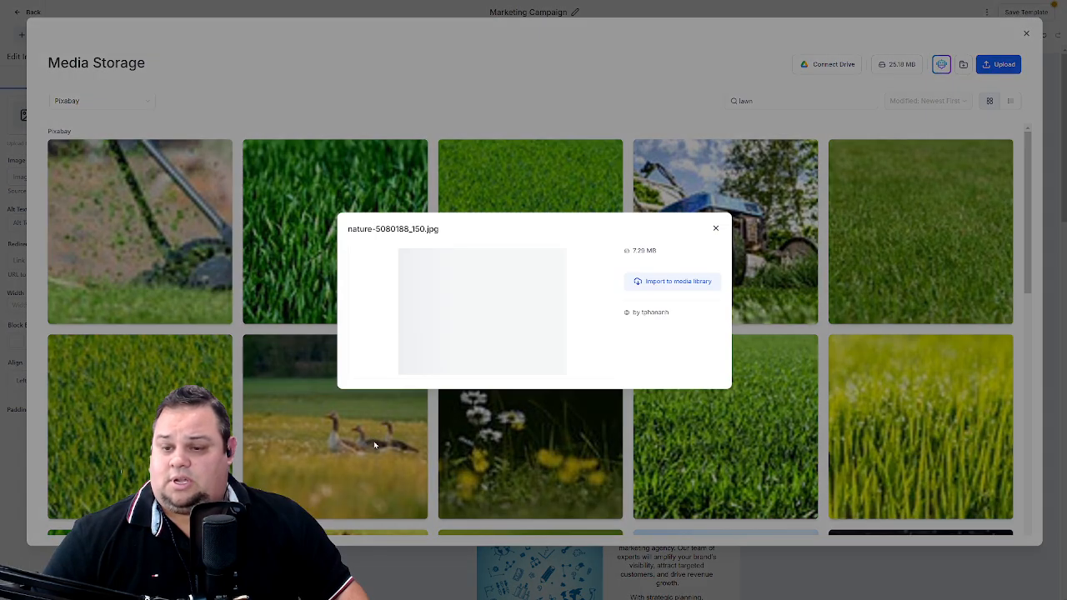
click(653, 273)
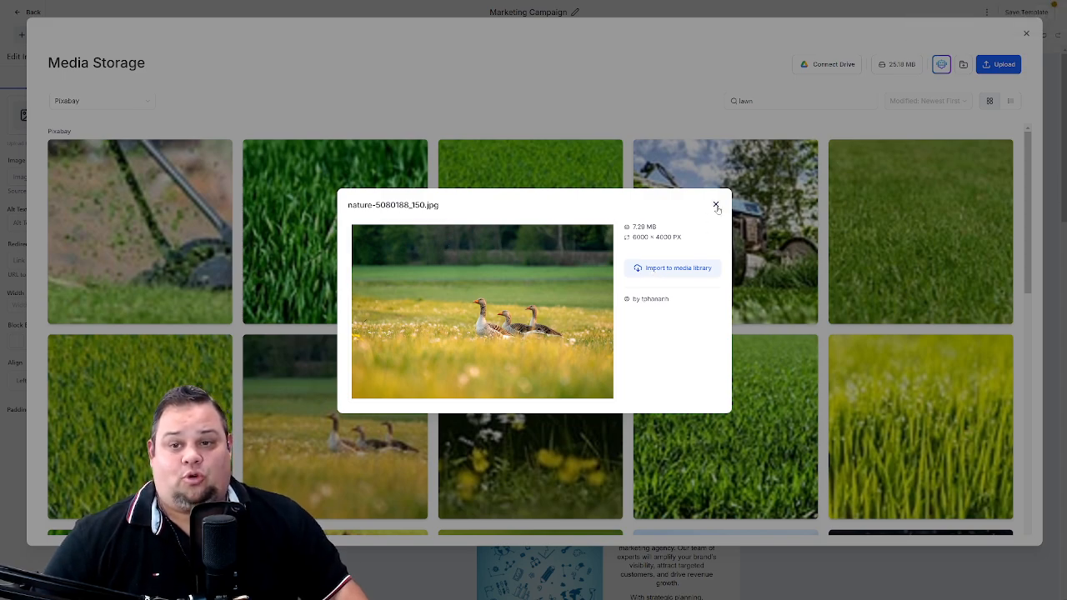
click(716, 205)
click(1026, 33)
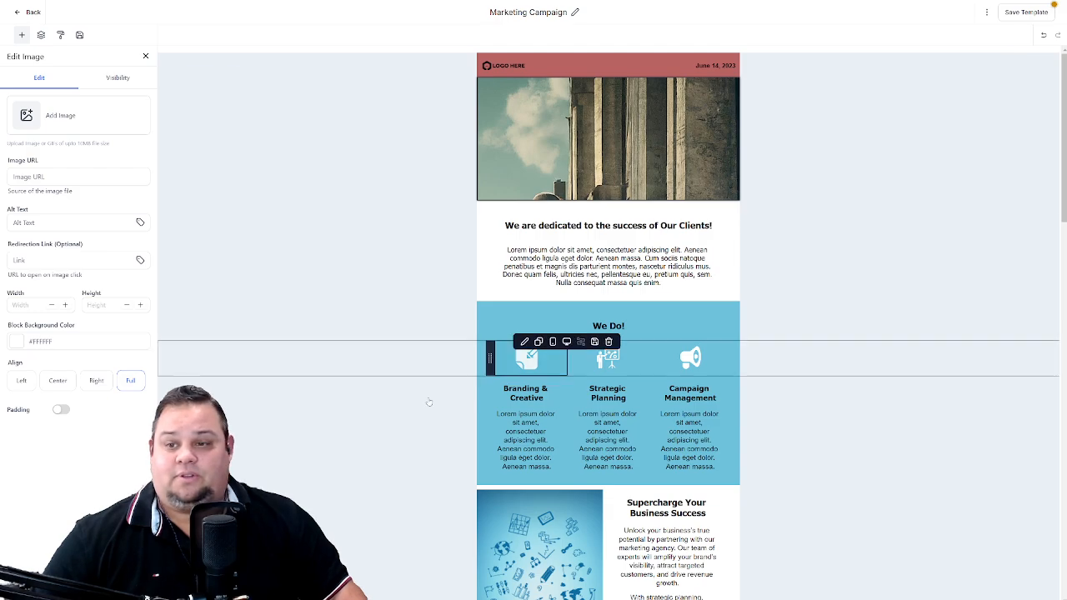
- Create a folder named "Stock Images" in the media library and move the geese photo into it
click(39, 117)
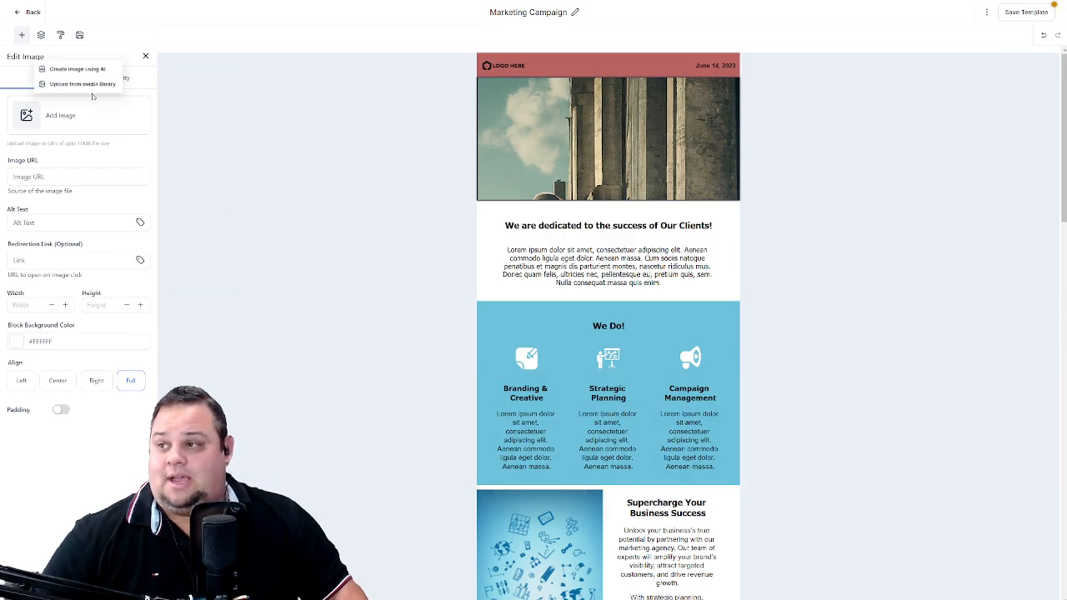
click(84, 85)
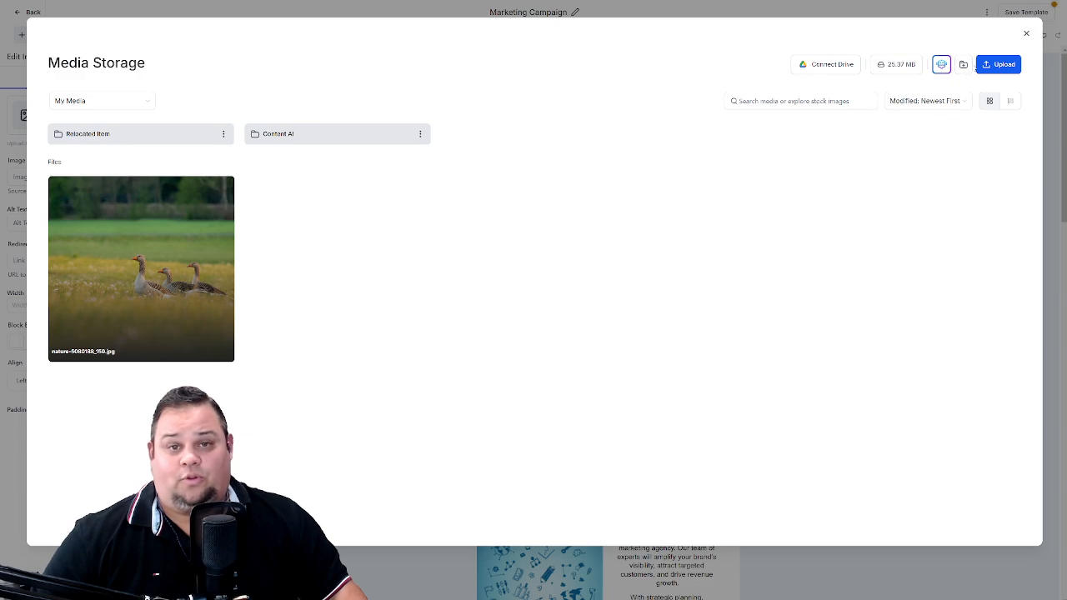
click(964, 65)
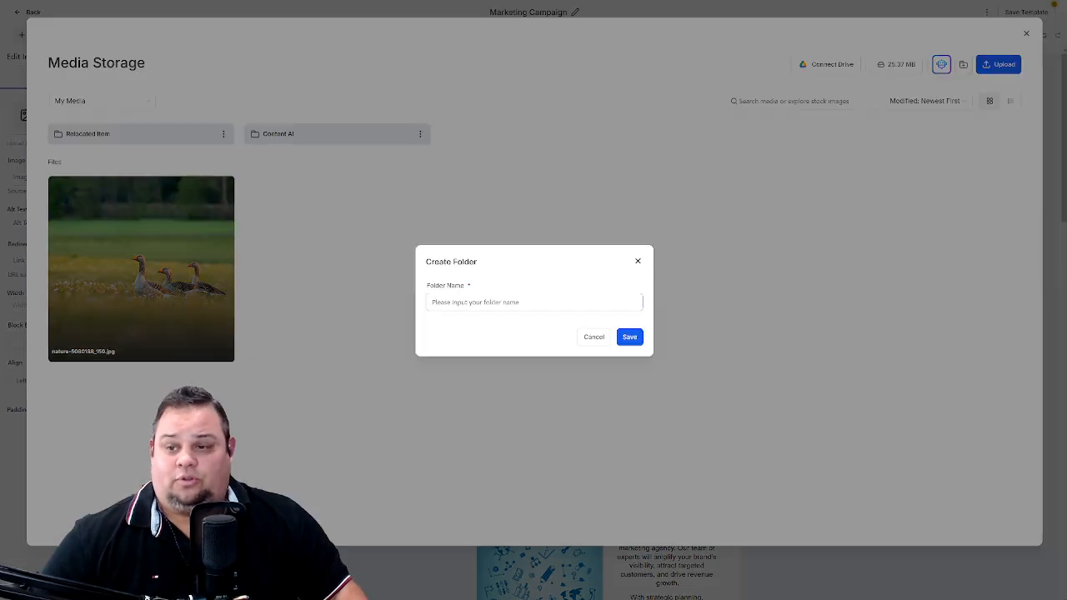
text(Stock Images)
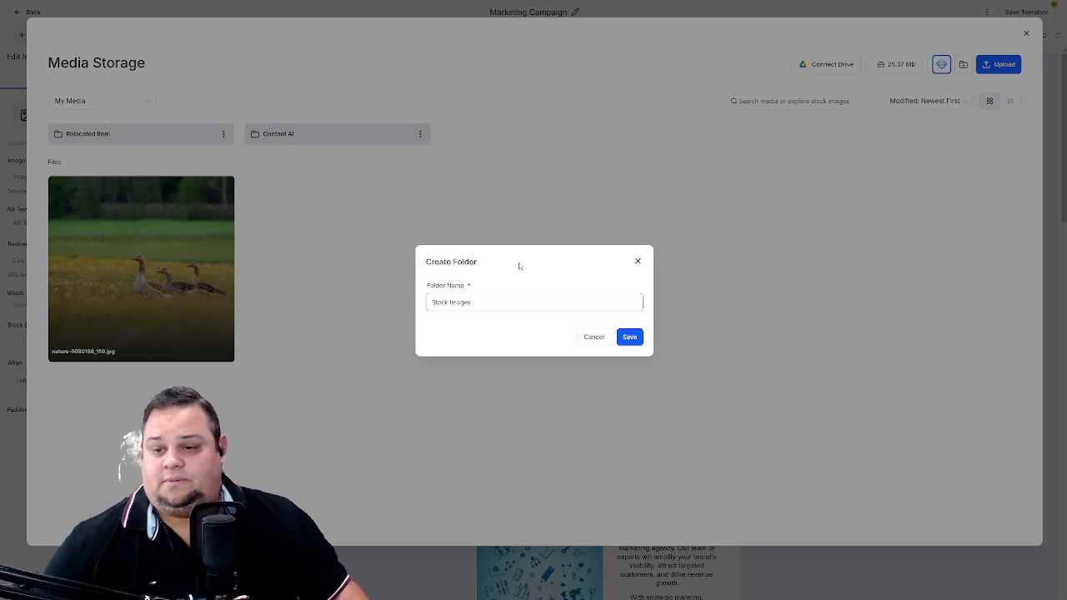
click(630, 337)
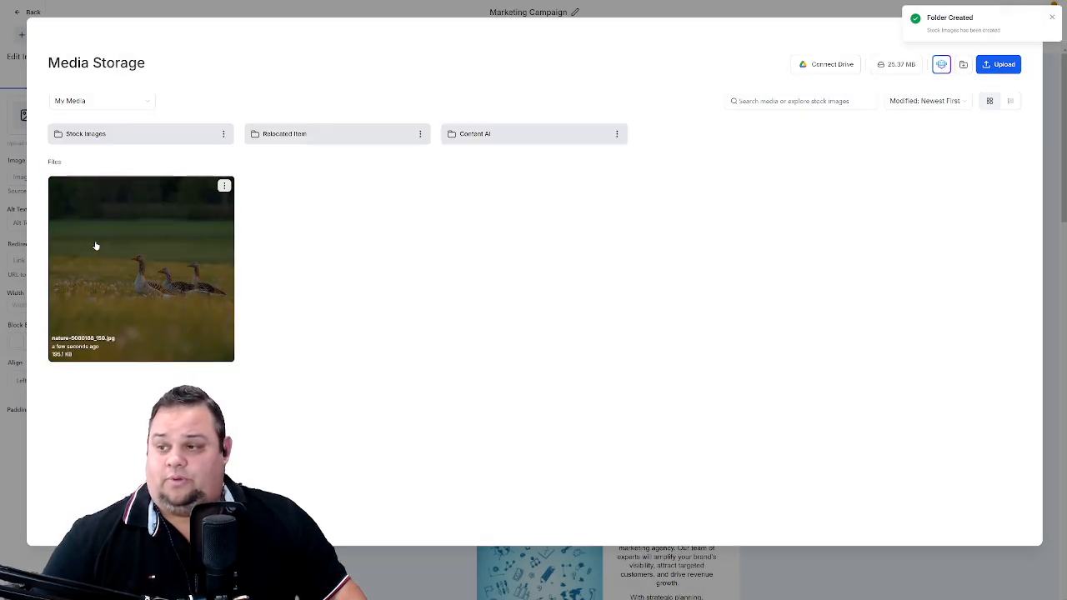
drag(136, 261, 124, 136)
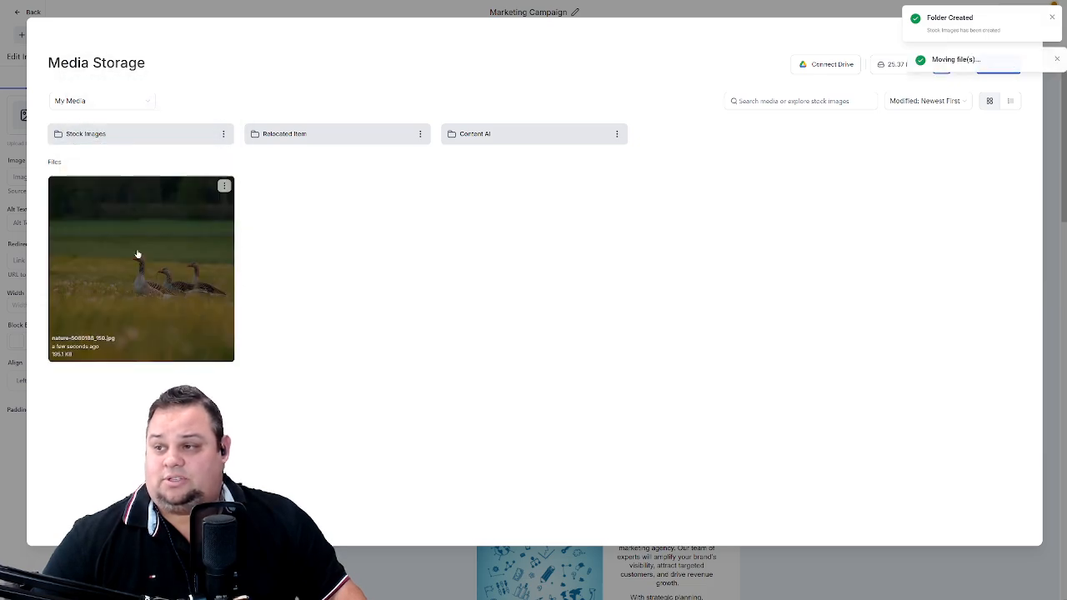
- Insert the geese photo from the Stock Images folder as the hero image and check the hero row's background pattern settings
click(115, 131)
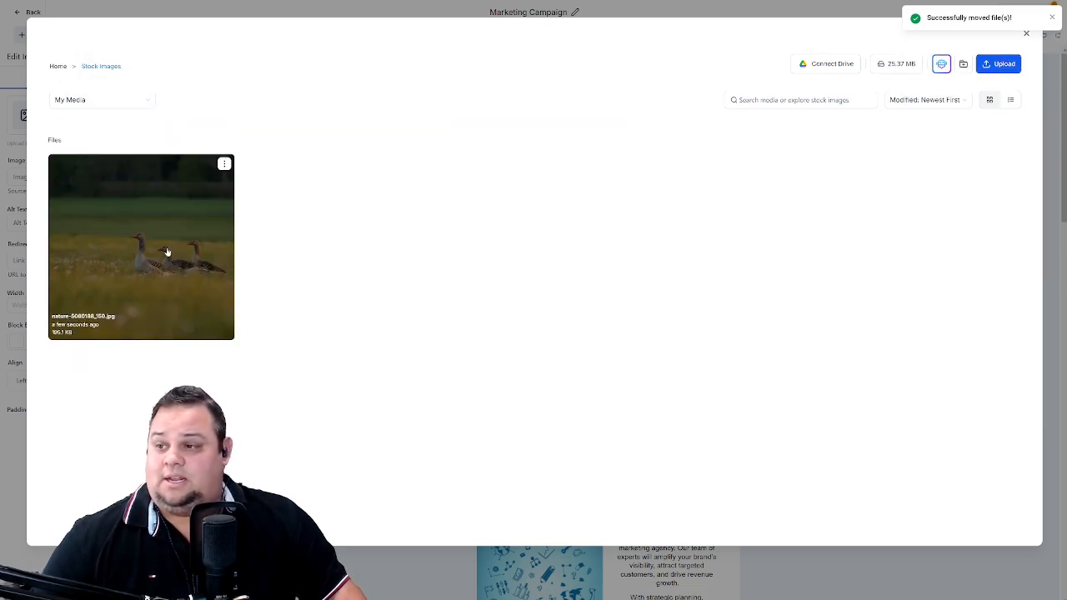
click(167, 251)
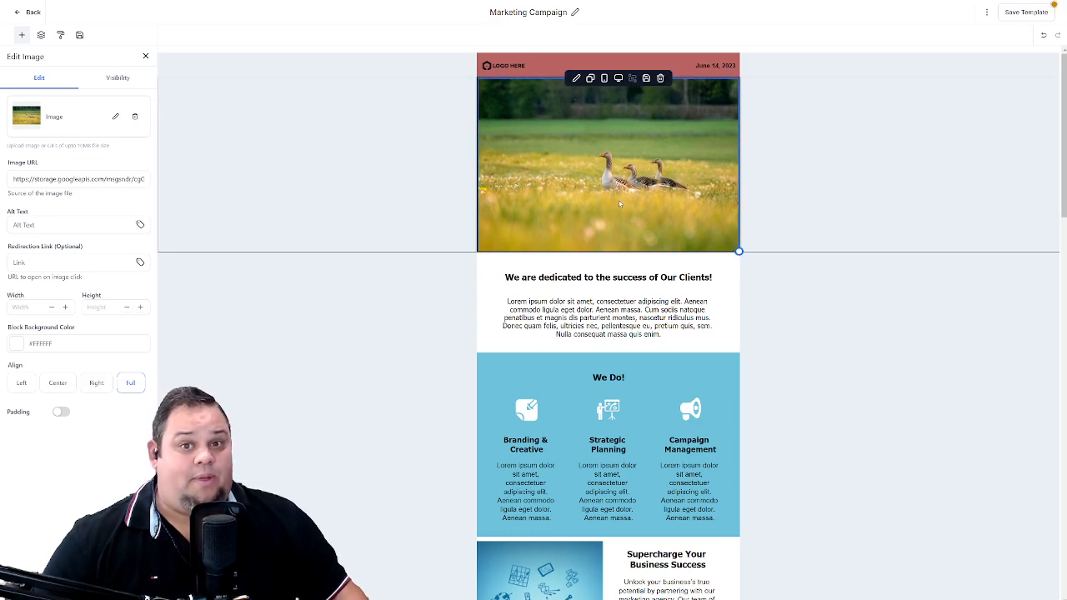
click(357, 198)
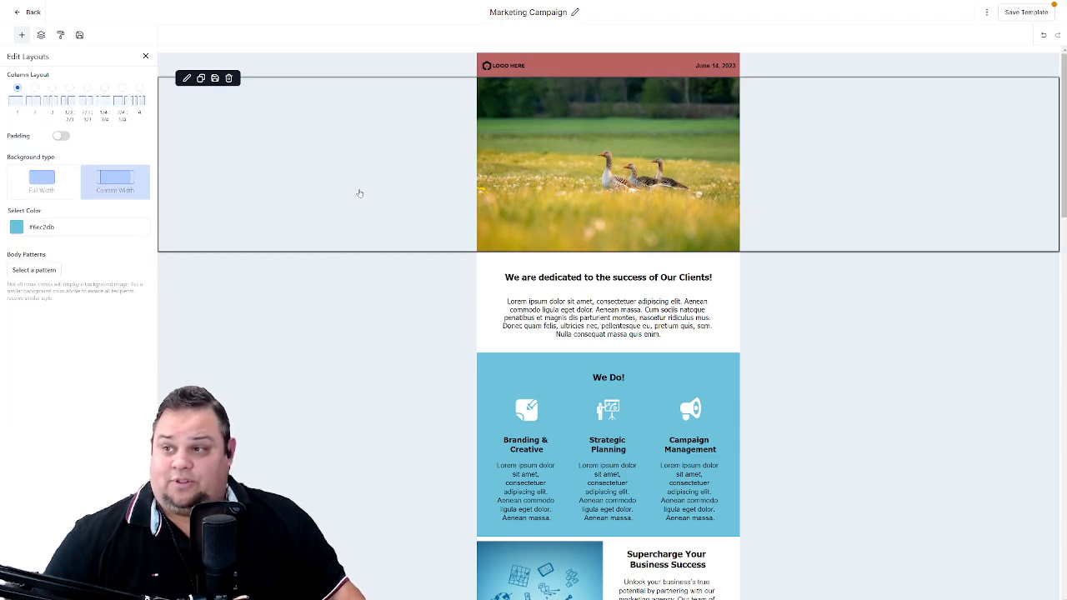
click(48, 273)
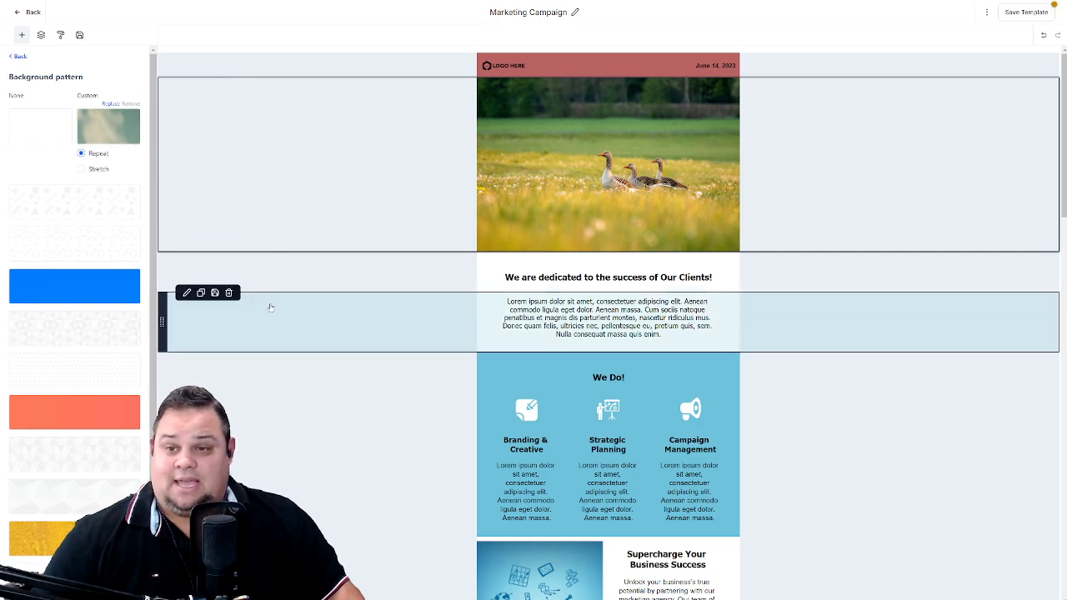
click(16, 57)
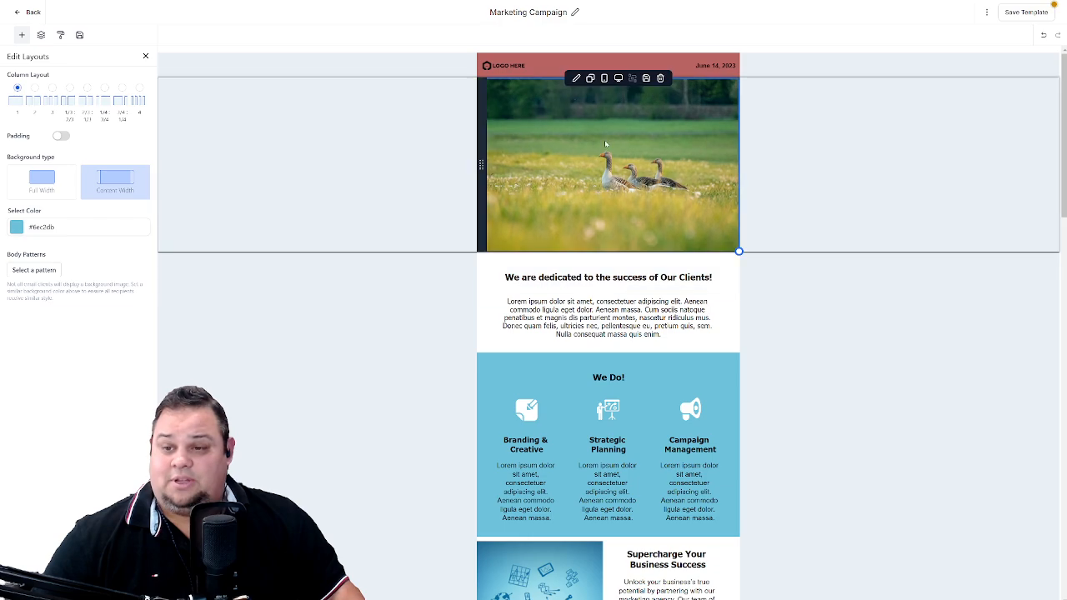
- Change the background colour of the paragraph row below the "We are dedicated" heading to the default red swatch
click(364, 324)
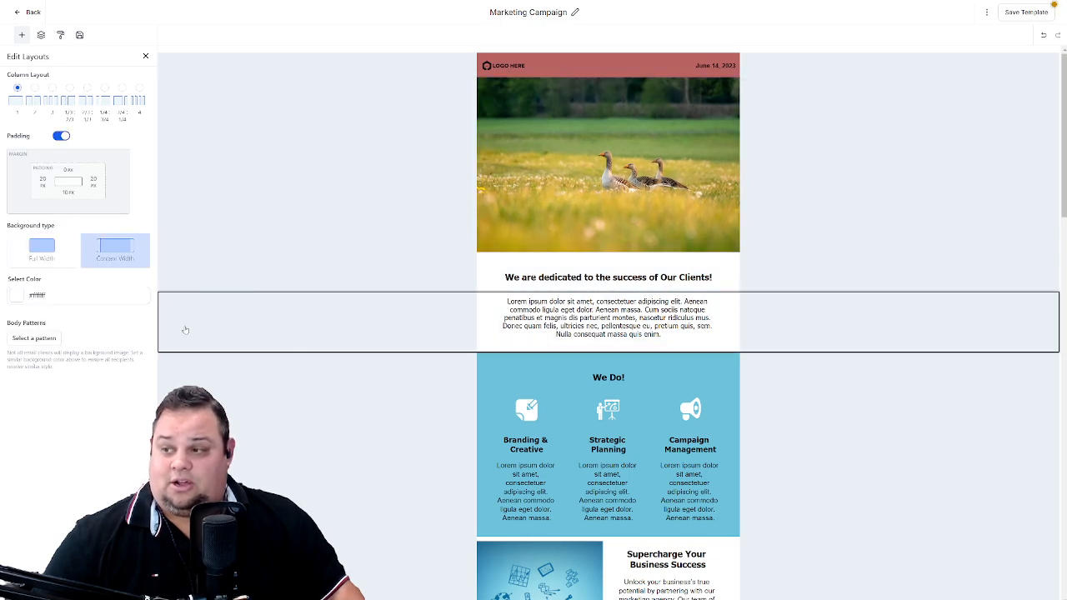
click(17, 295)
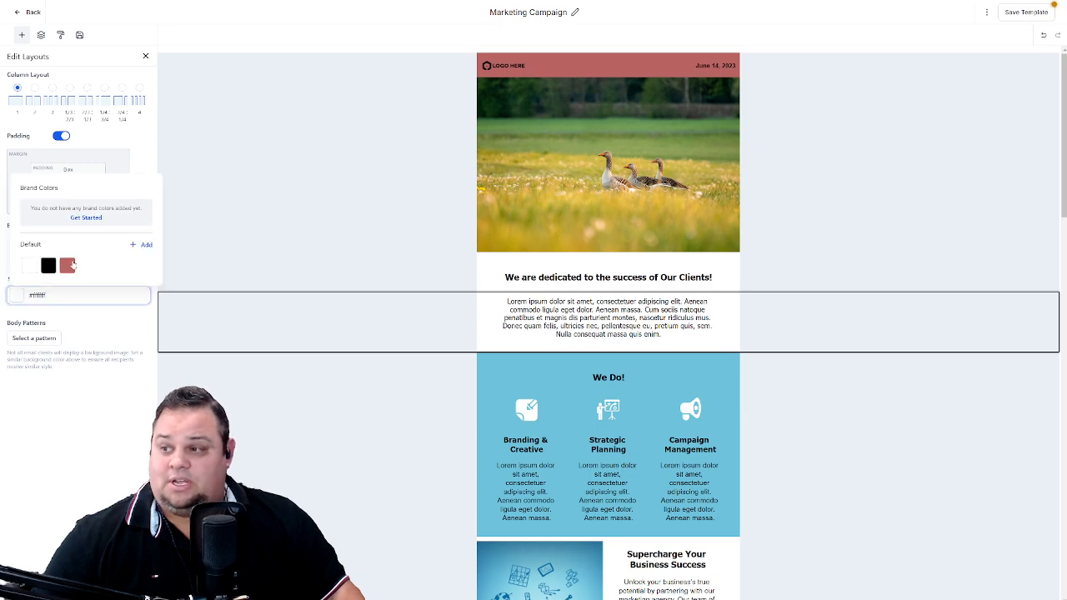
click(68, 265)
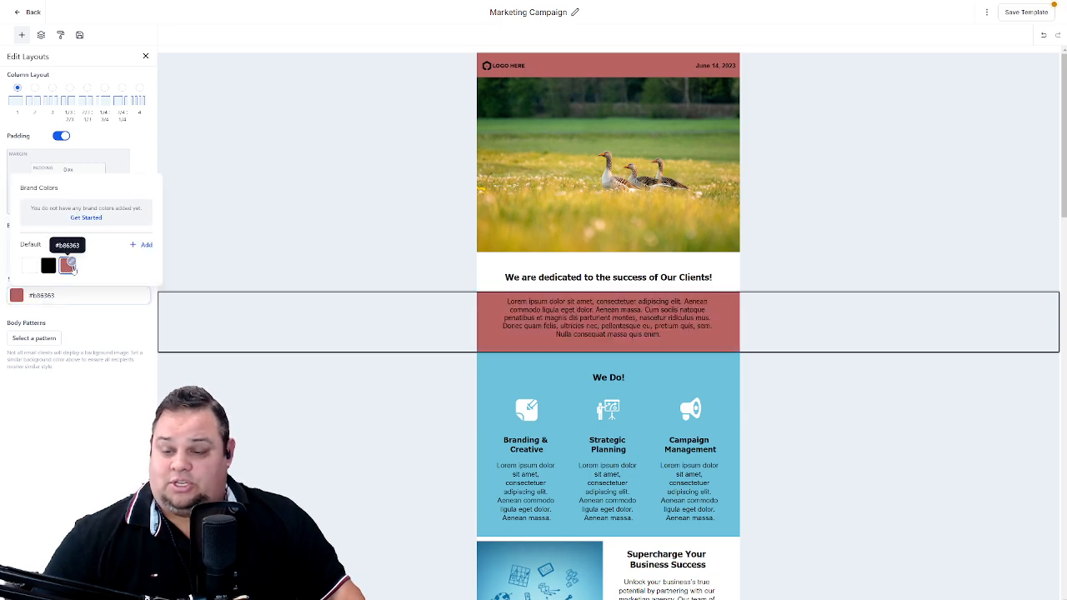
- Try the first Content AI image as the paragraph row's custom background, and remove it again
click(43, 337)
click(102, 125)
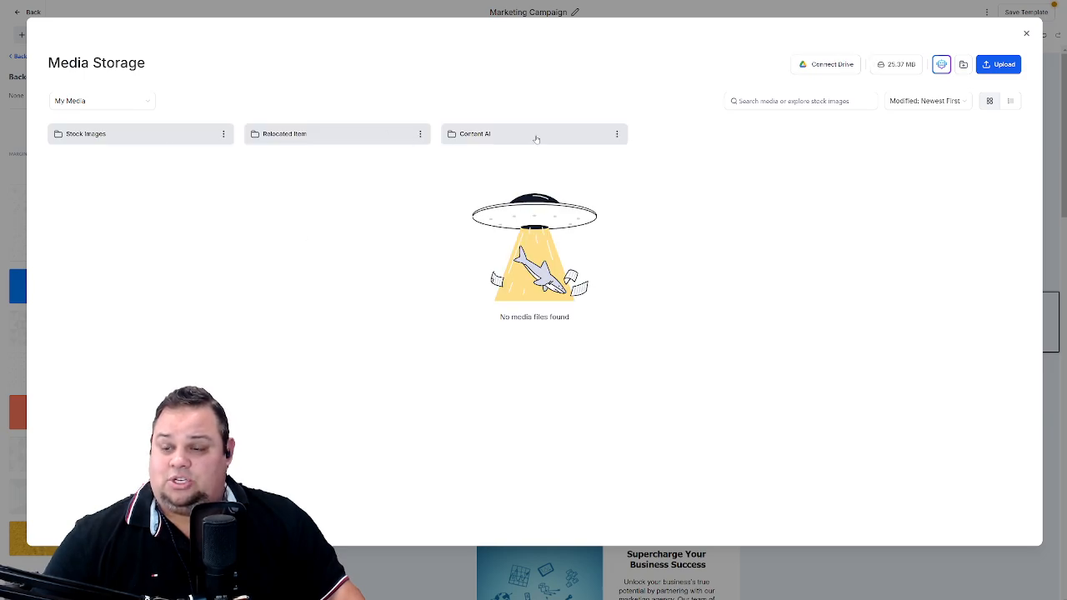
click(530, 135)
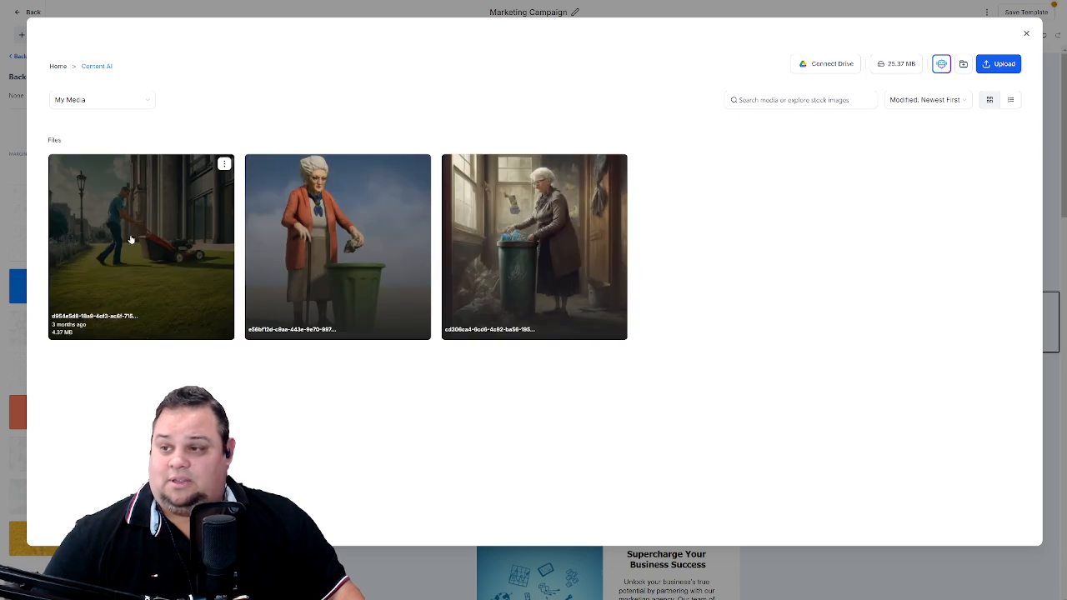
click(142, 278)
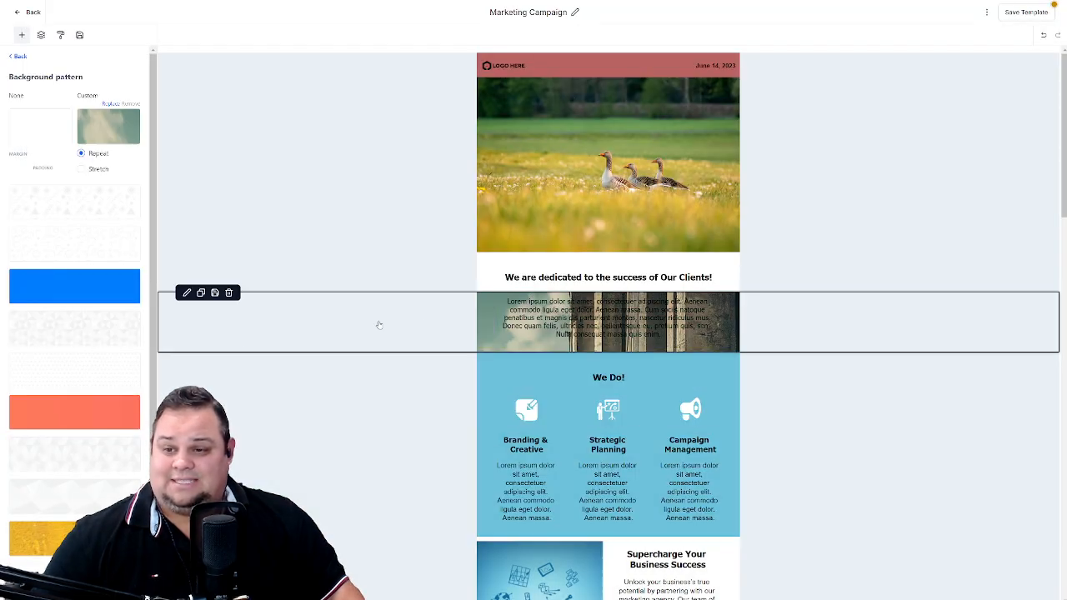
click(129, 104)
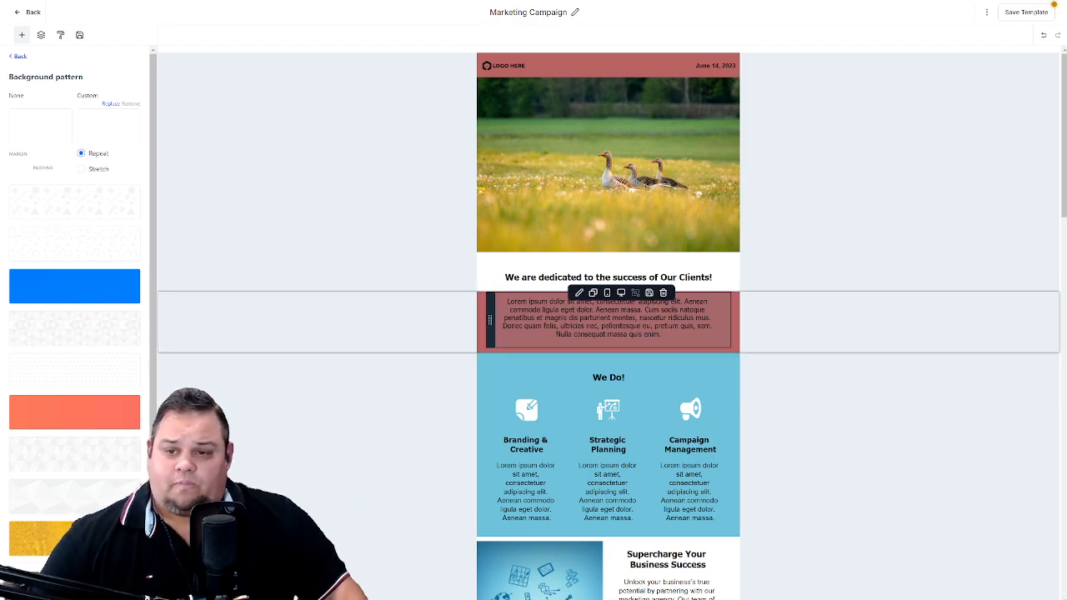
- Upload "Frankly Organised Logo 2019 PNG.png" to the media library and replace the header's placeholder logo with it
click(555, 69)
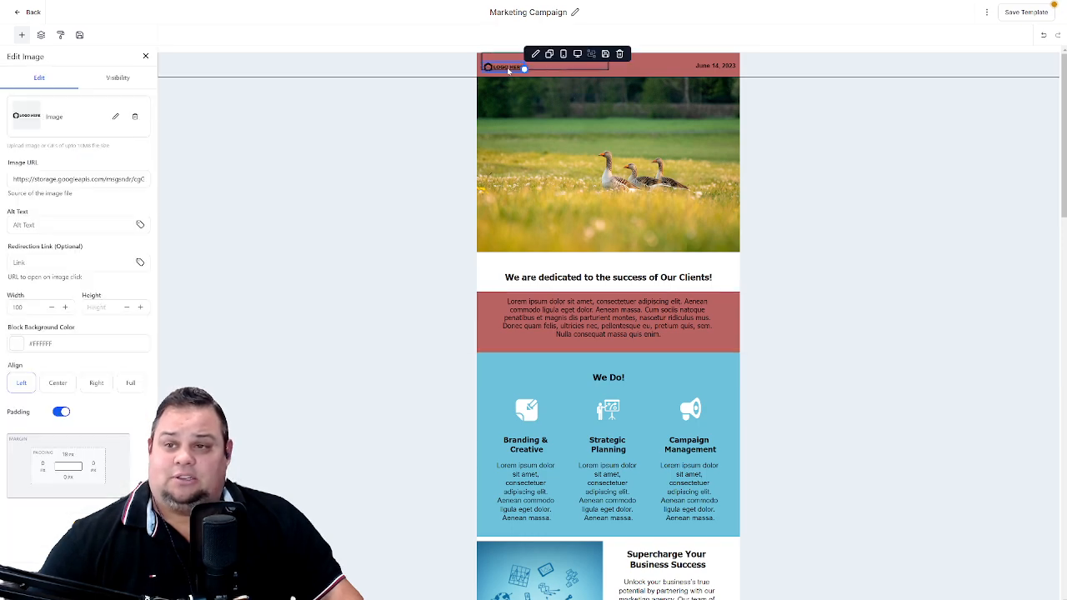
click(574, 167)
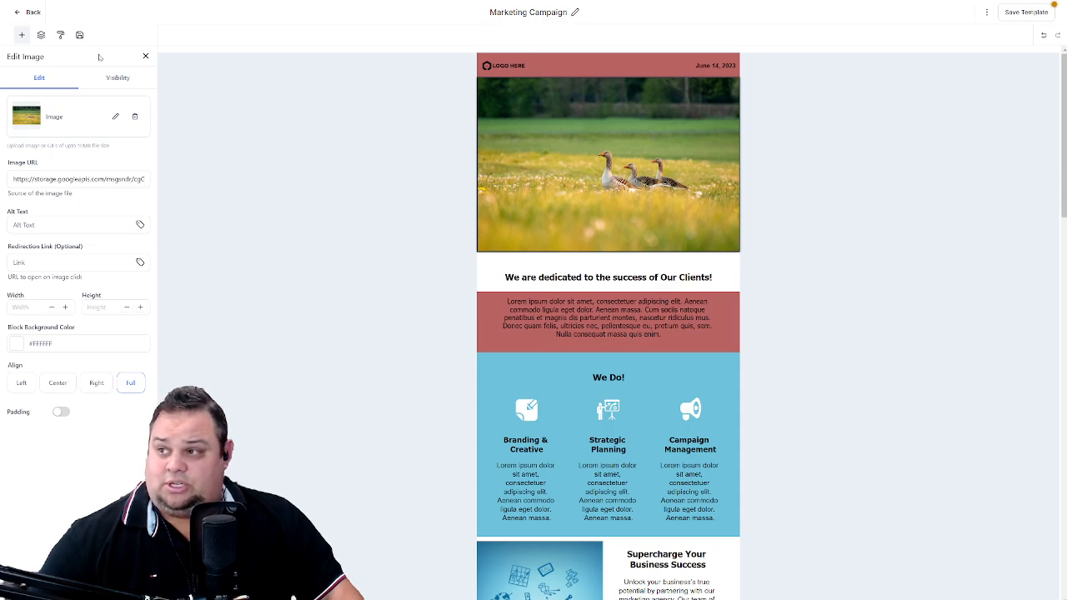
click(509, 64)
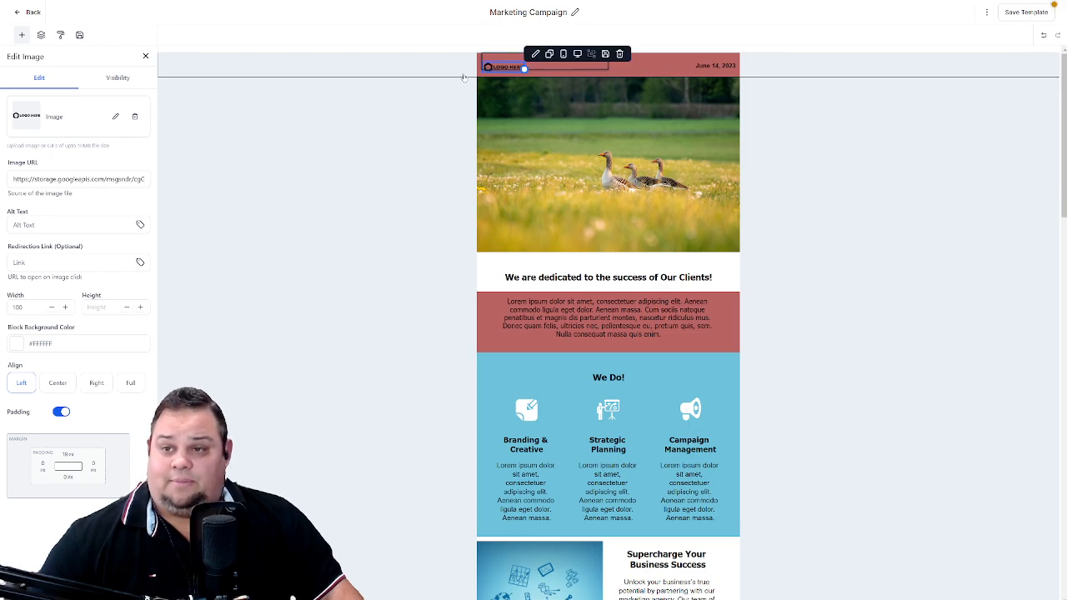
click(116, 116)
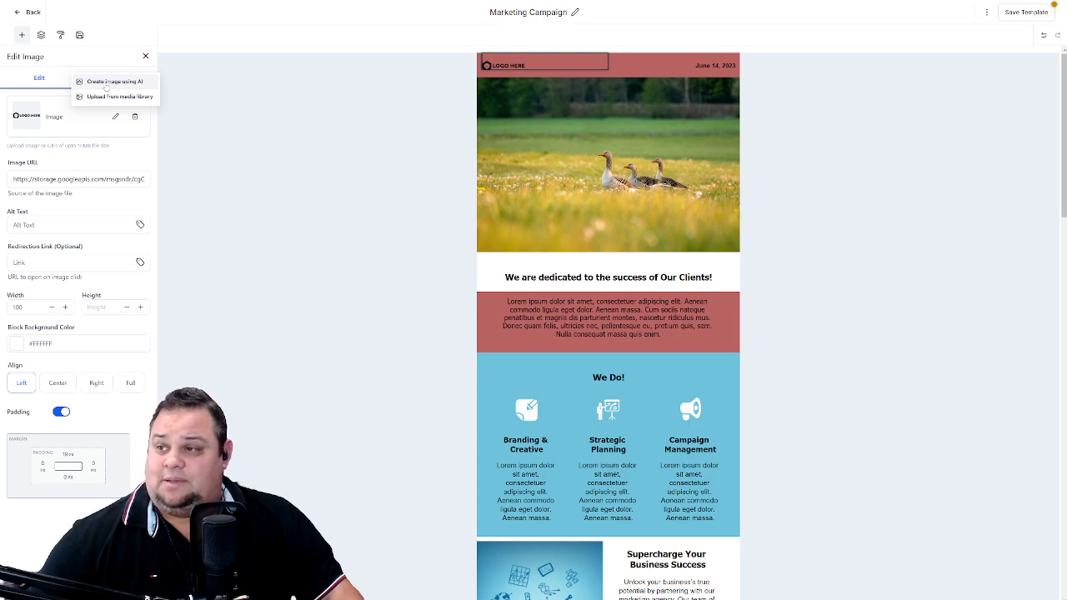
click(117, 96)
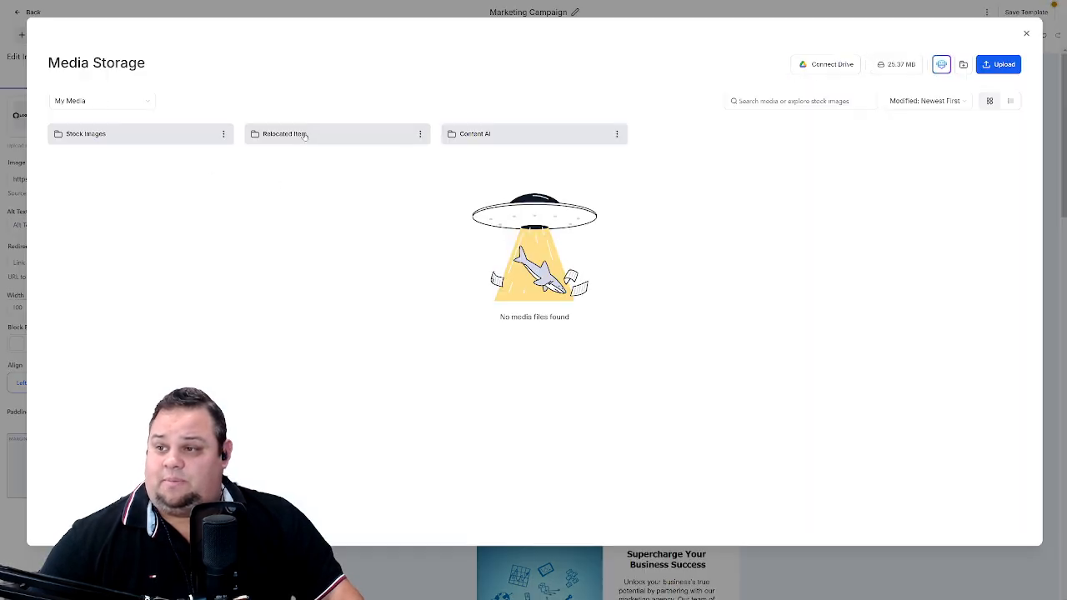
double_click(304, 136)
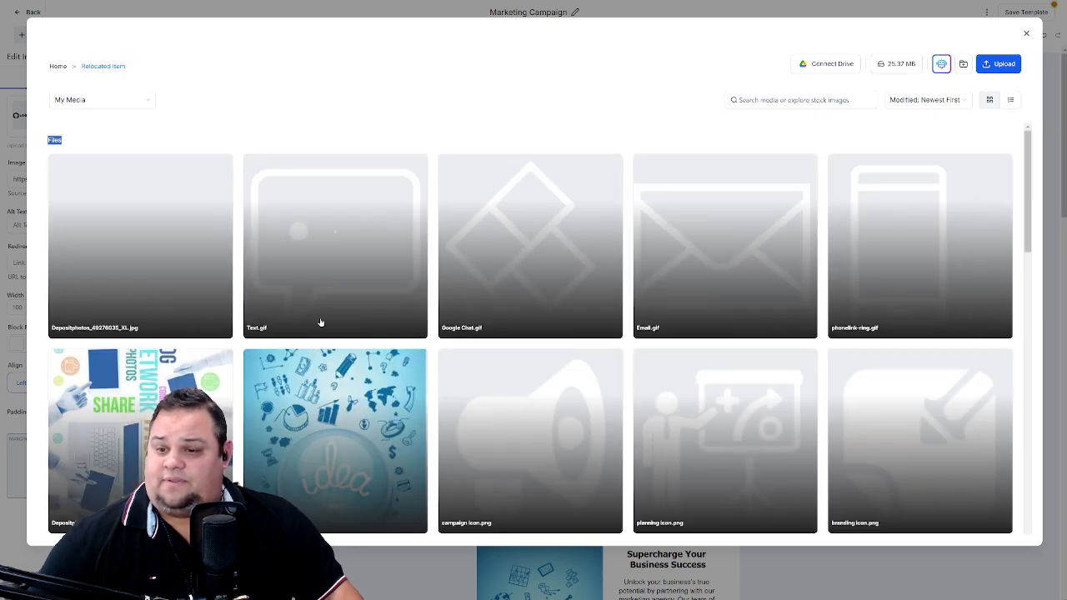
click(58, 65)
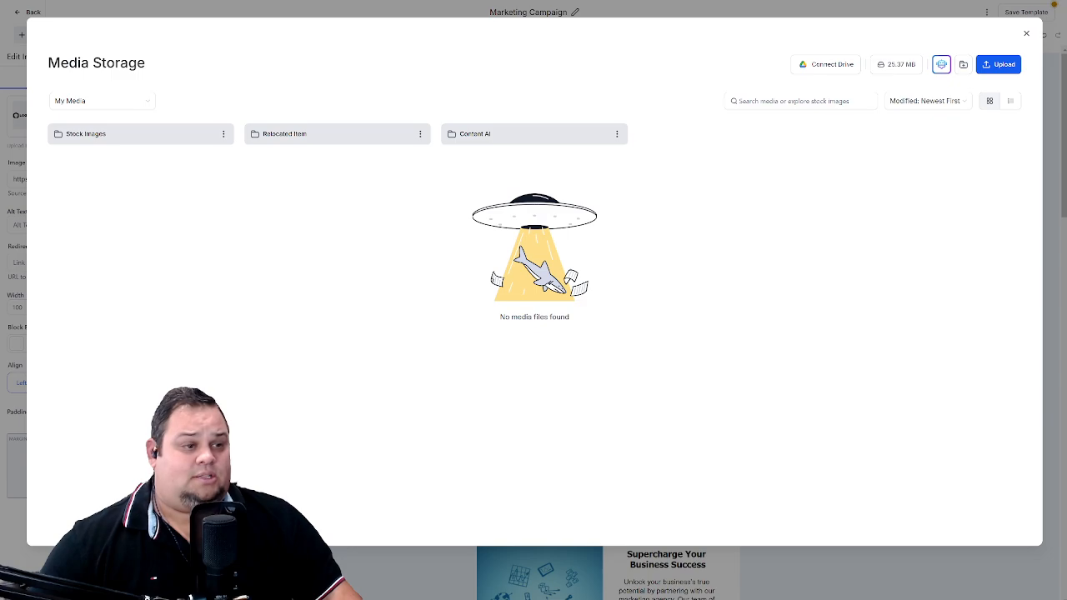
drag(440, 256, 338, 258)
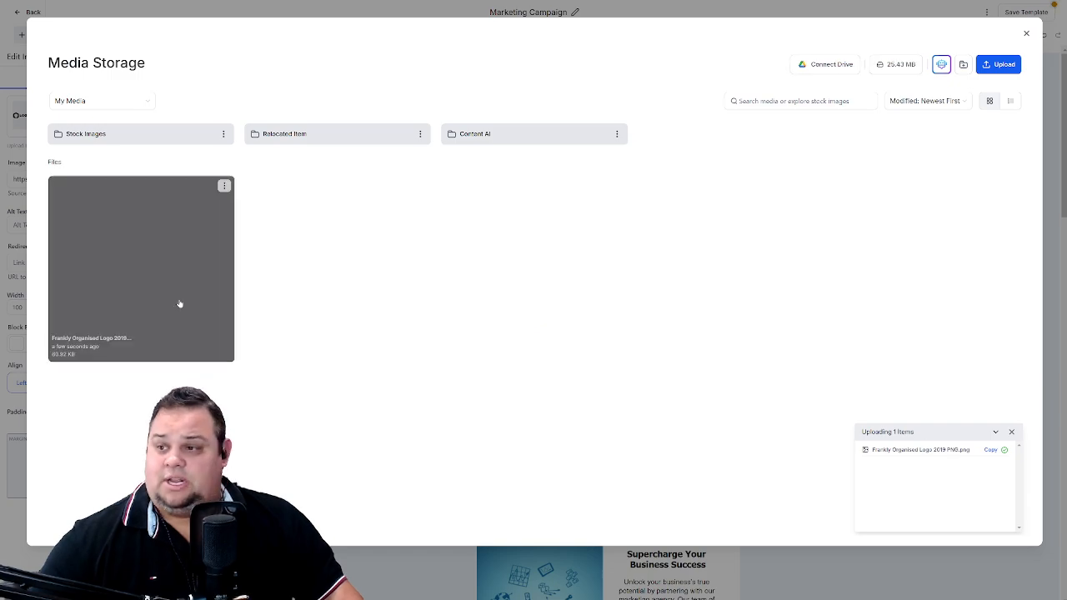
click(171, 296)
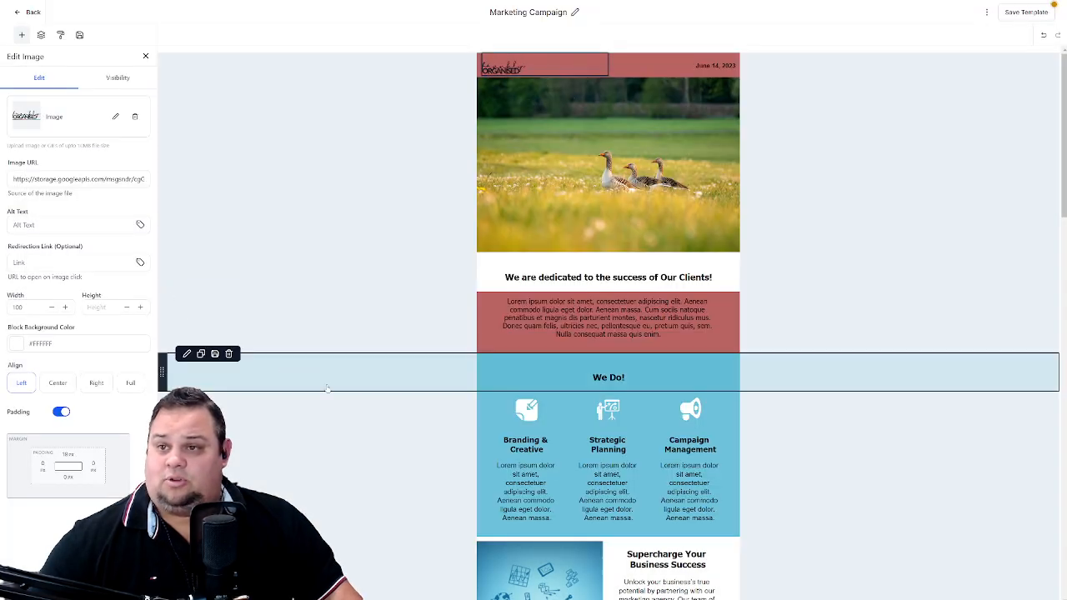
- Inspect the settings of the hero row, the hero image and the header's date text block
click(367, 211)
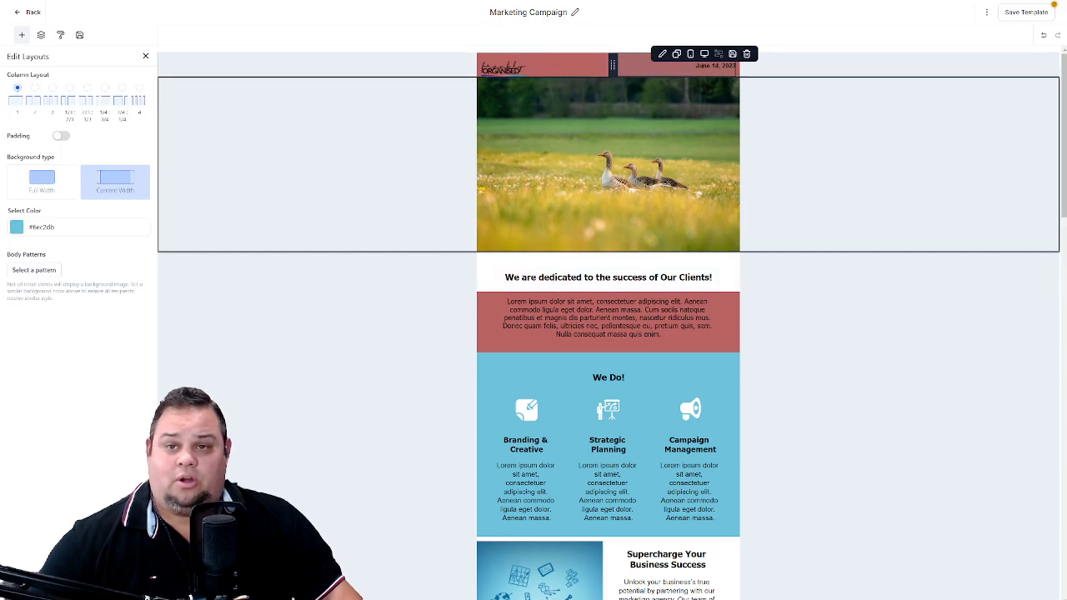
click(696, 66)
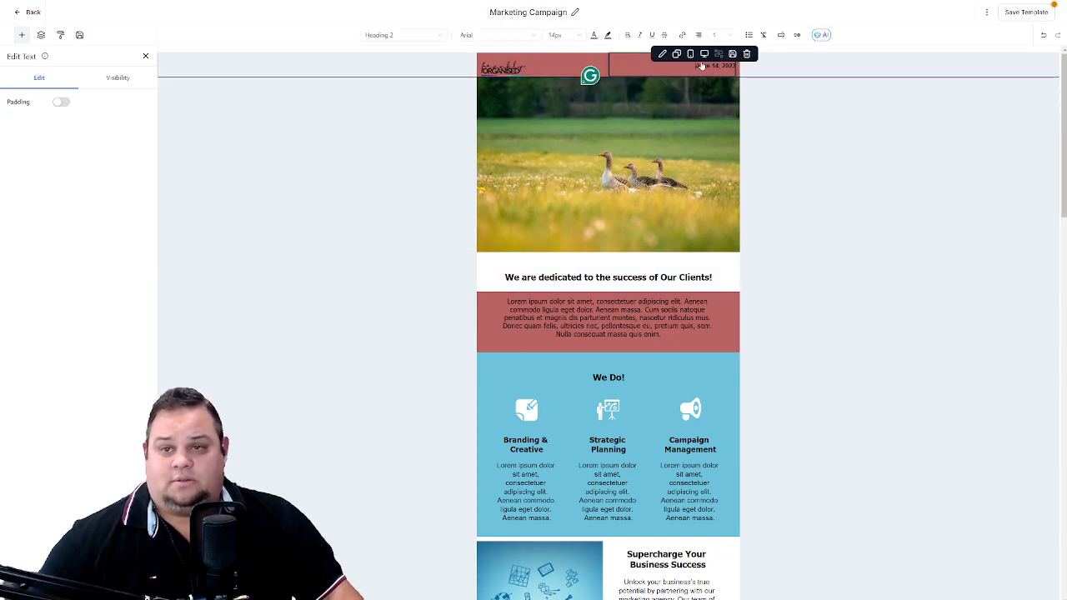
click(661, 109)
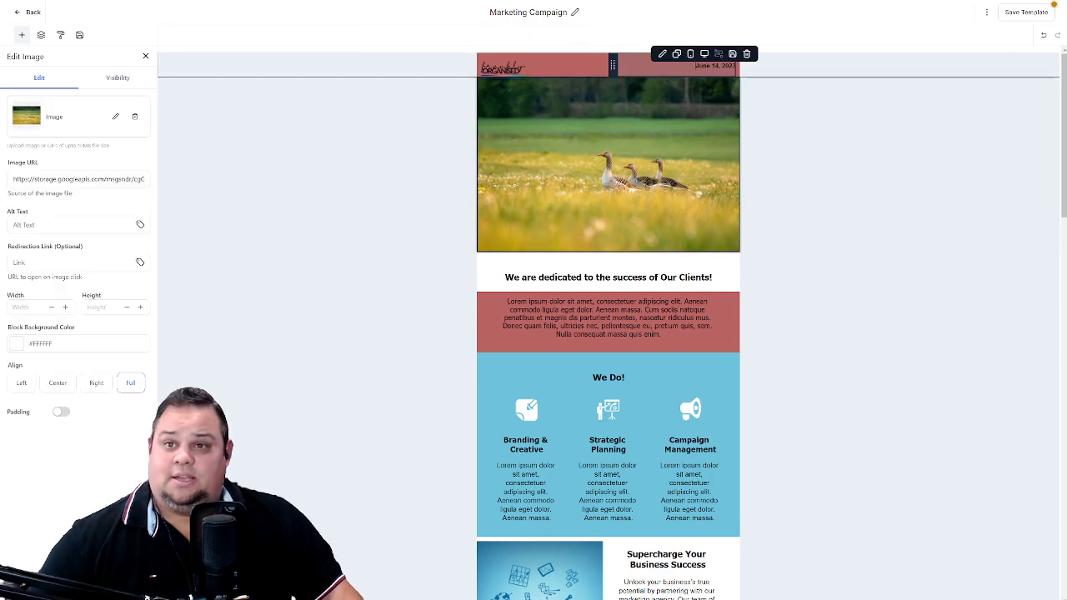
click(671, 65)
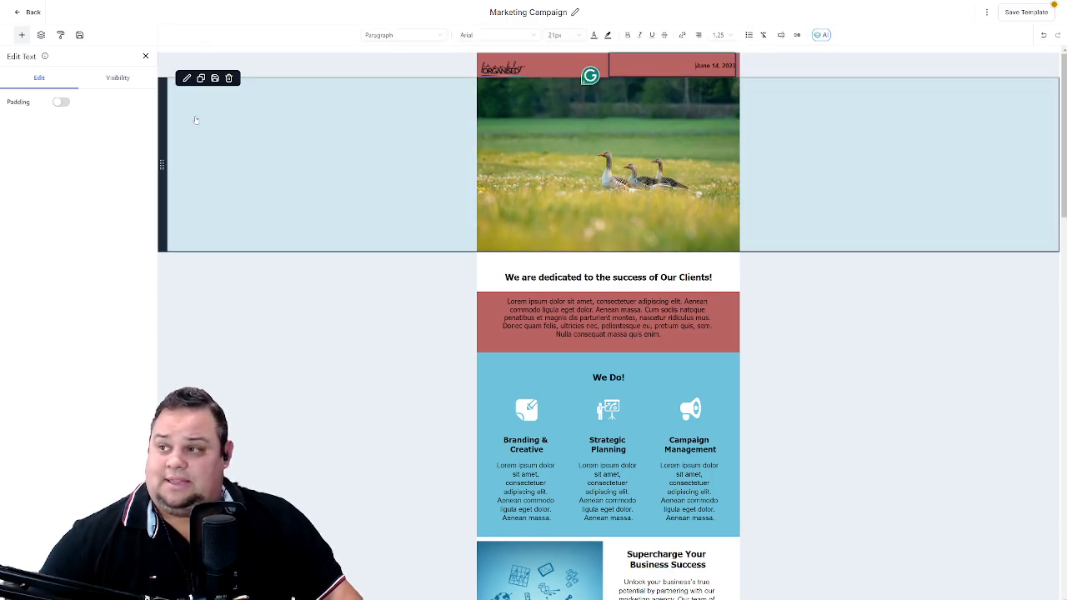
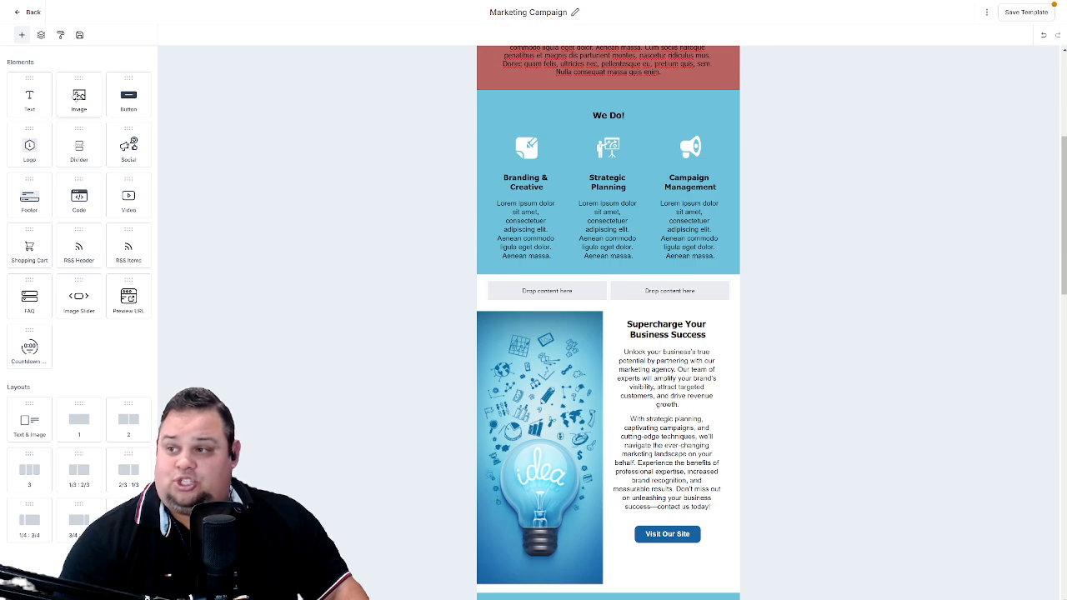
- Fill the empty two-column row below "We Do!" with an image in its first column and a text block above a button in its second
drag(78, 96, 537, 297)
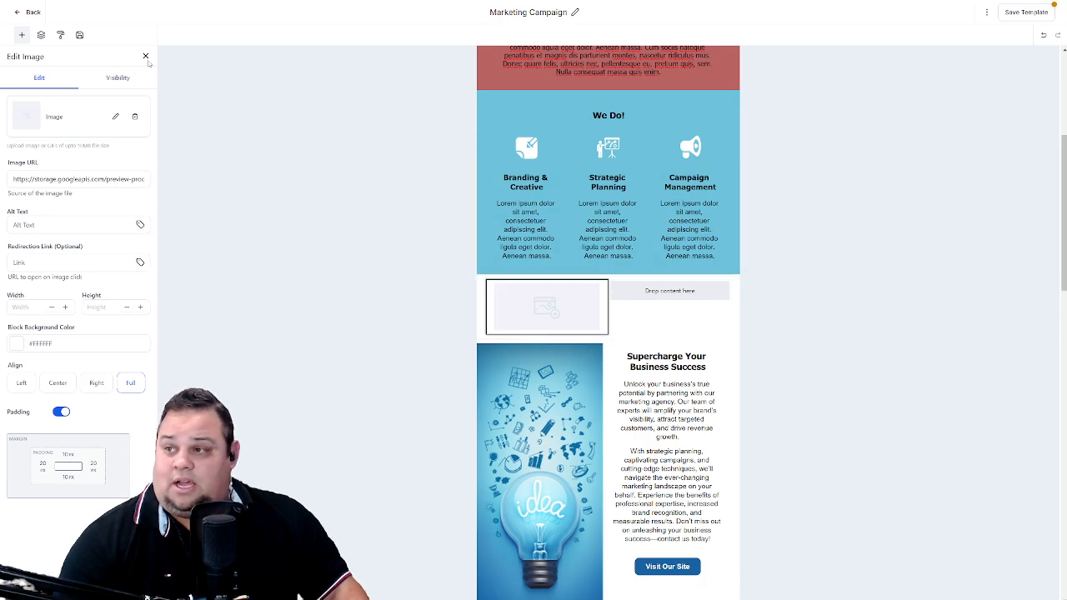
click(145, 56)
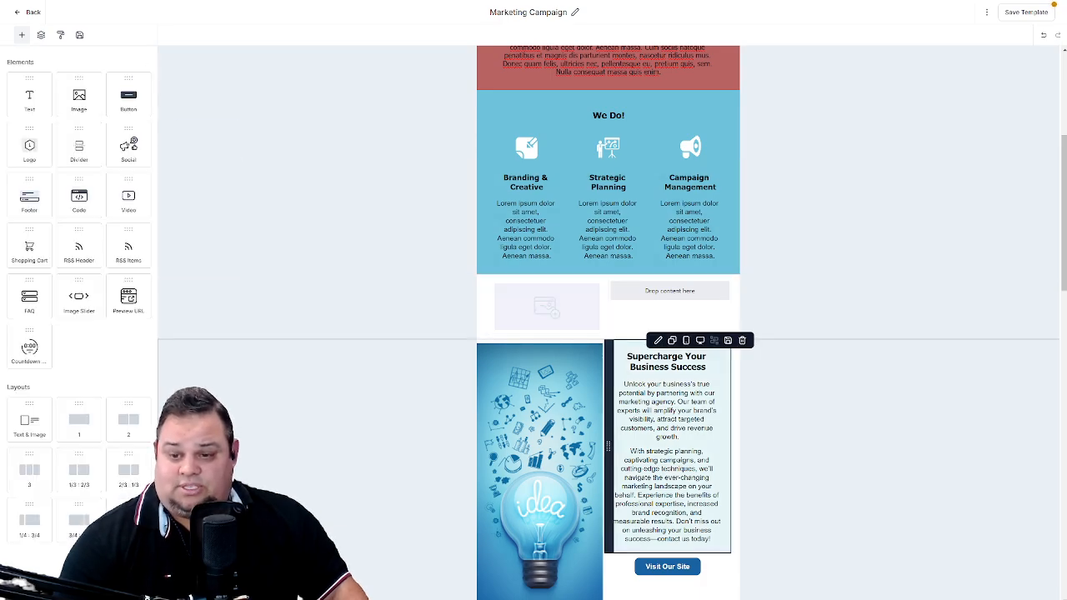
drag(30, 96, 639, 297)
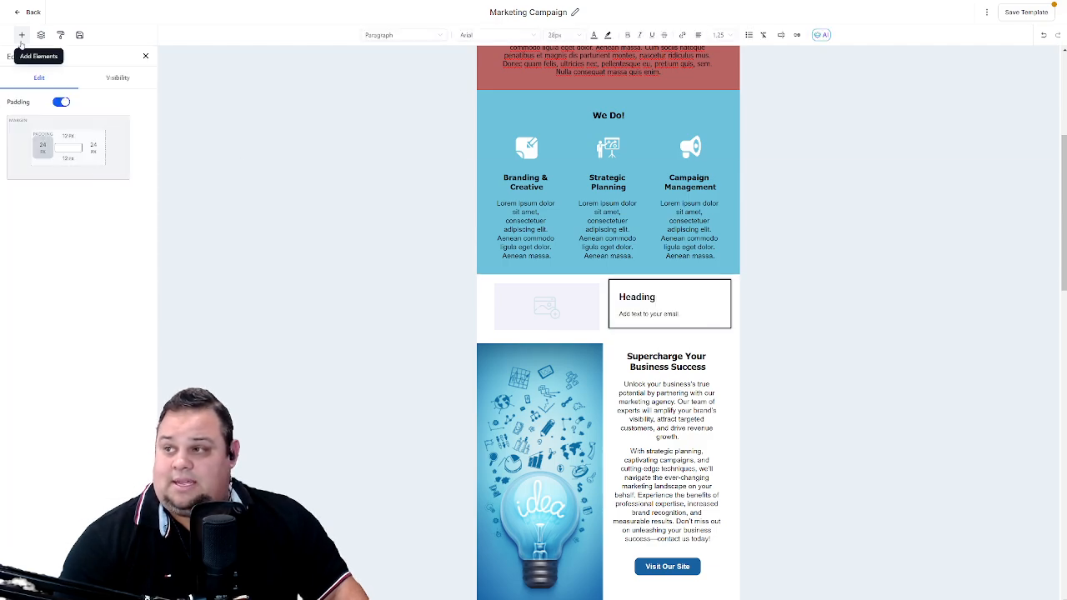
click(21, 36)
drag(128, 96, 628, 320)
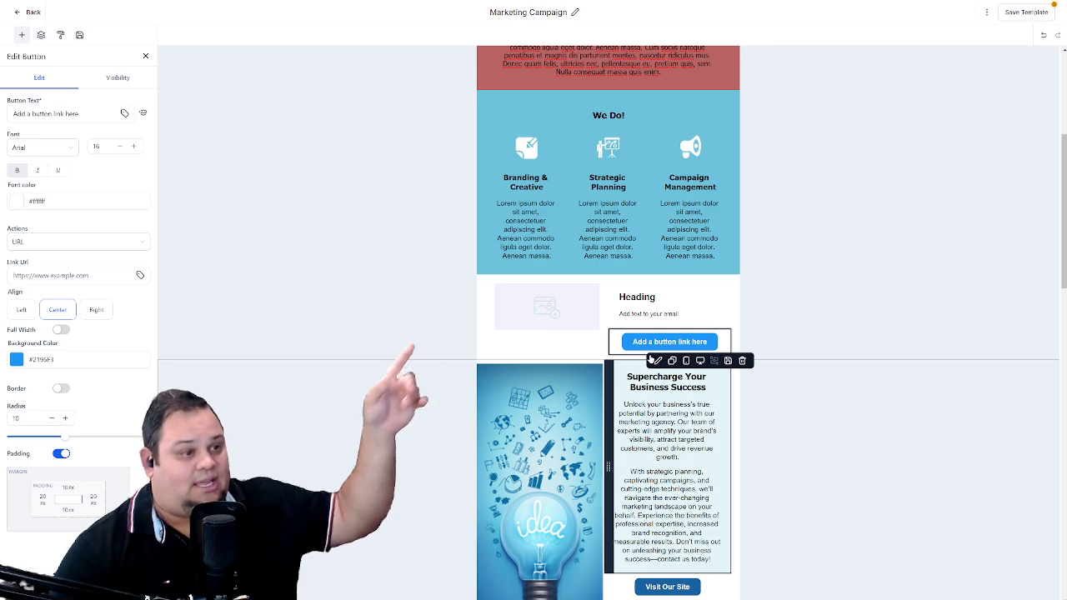
- Replace the new row's placeholder image with the geese photo from the media library's Stock Images folder
click(527, 295)
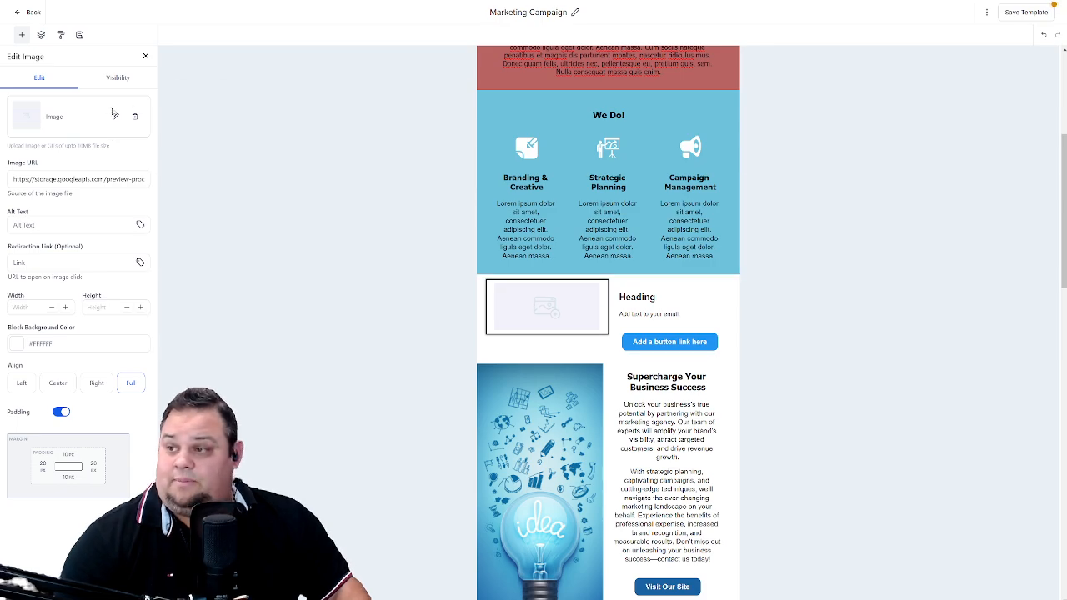
click(115, 118)
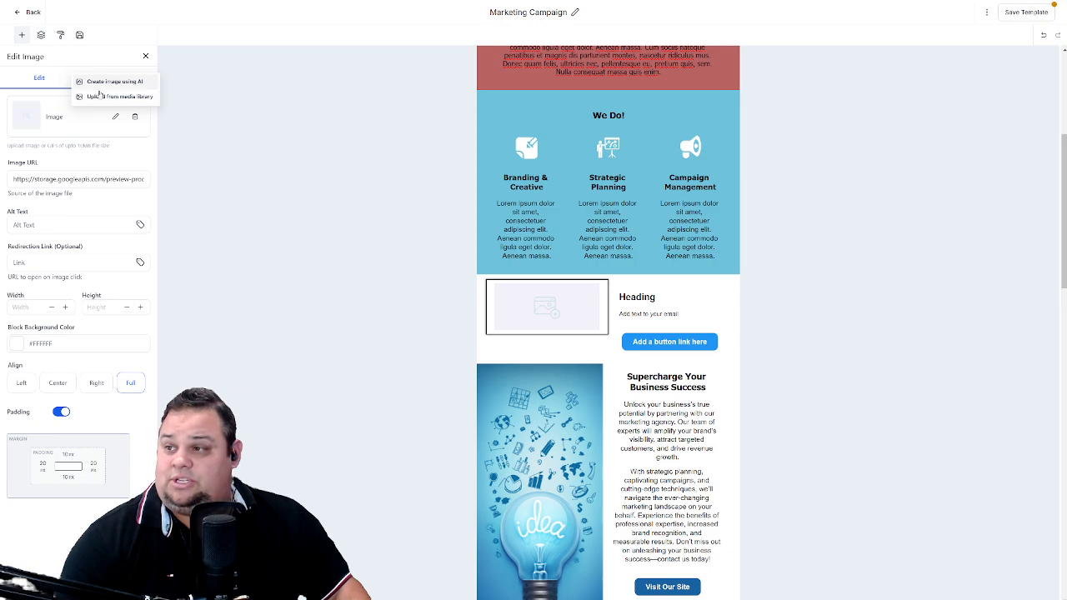
click(103, 96)
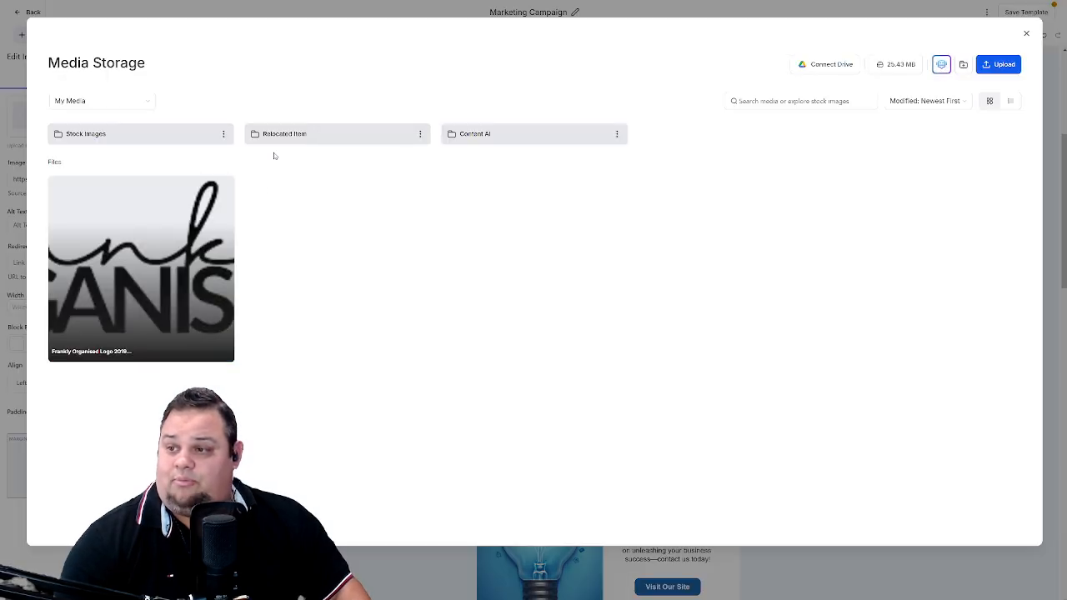
click(114, 135)
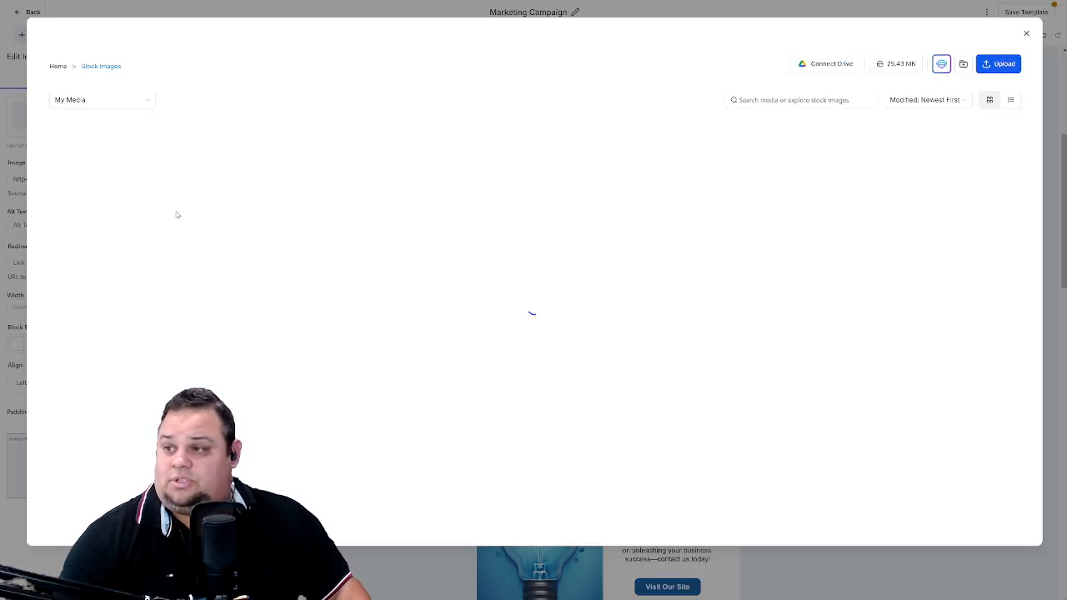
click(118, 254)
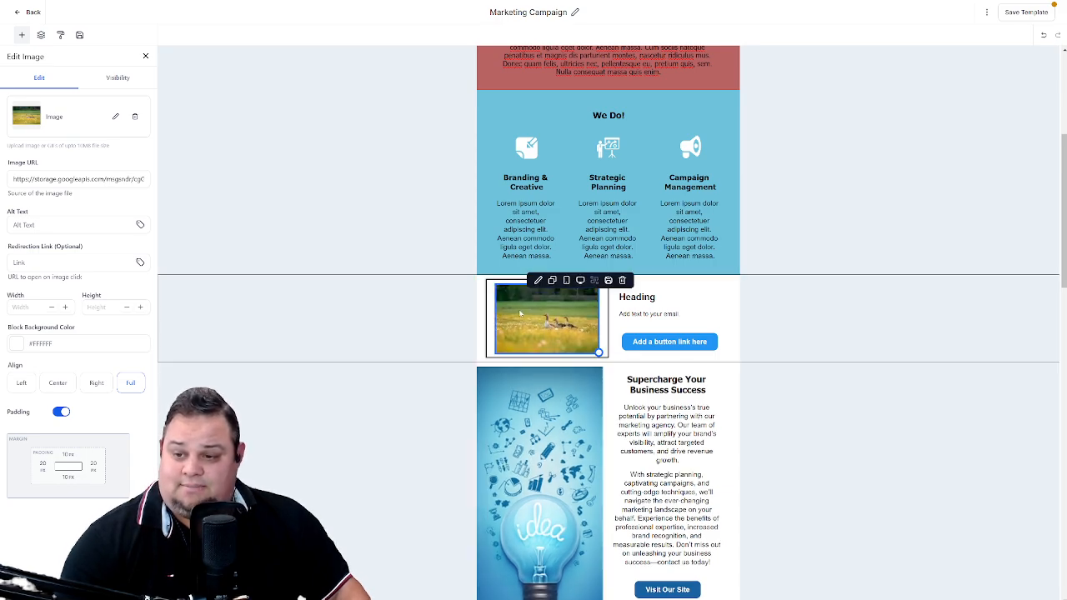
- Set the left padding of both the geese image and the two-column row containing it to 0 px
click(42, 472)
click(56, 512)
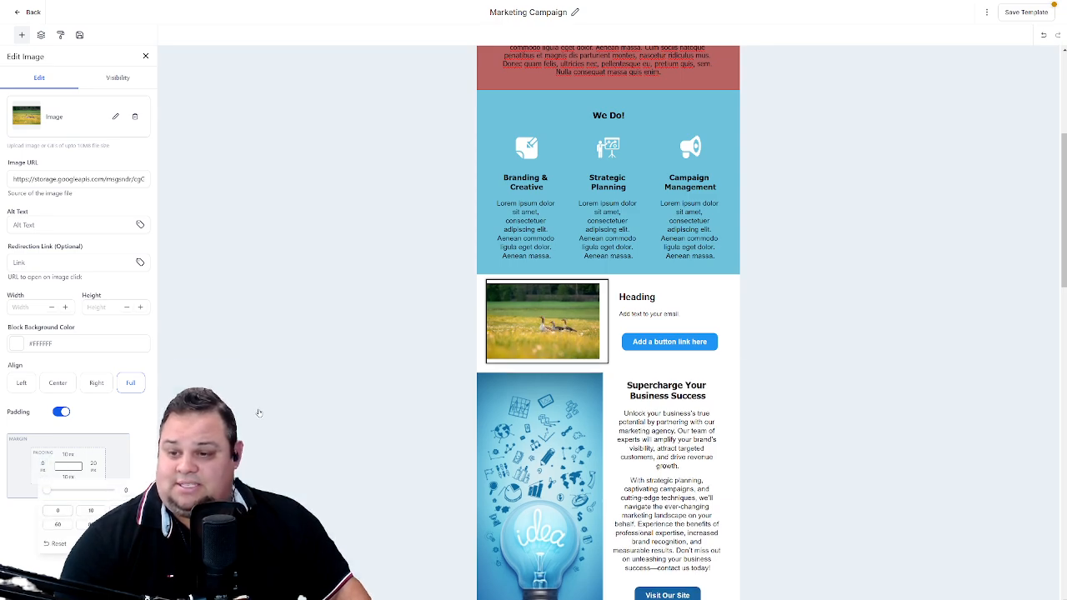
click(297, 360)
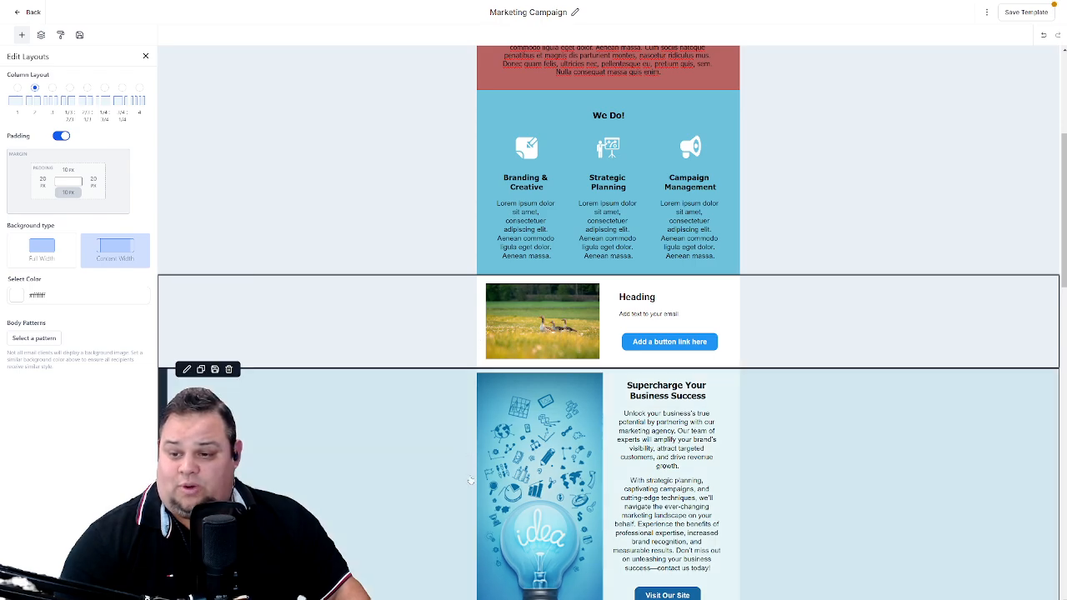
click(44, 187)
click(51, 228)
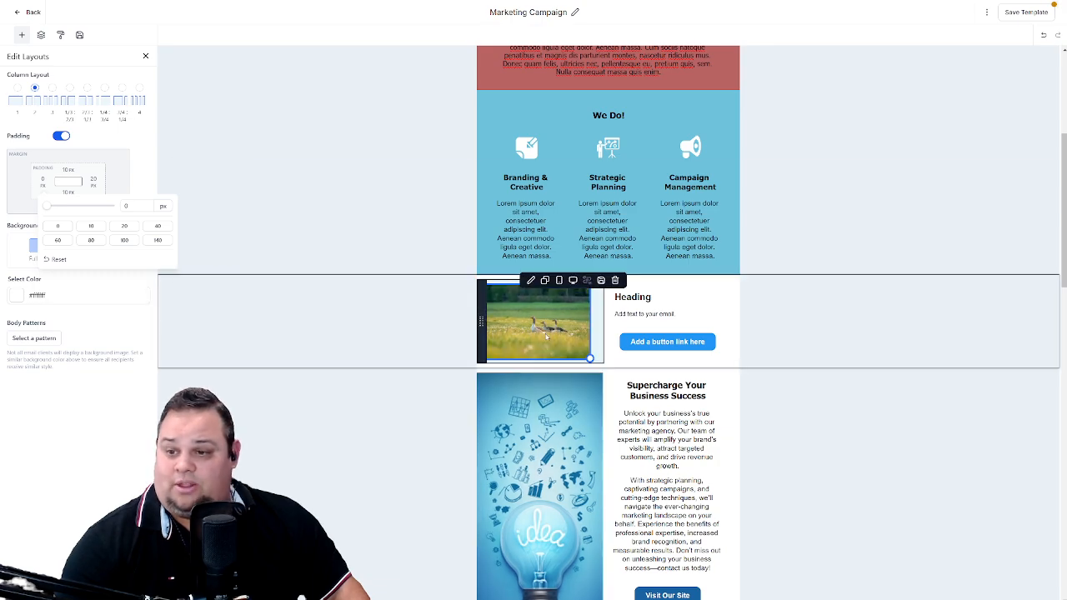
- Set the geese image's right padding to 0 px
click(511, 343)
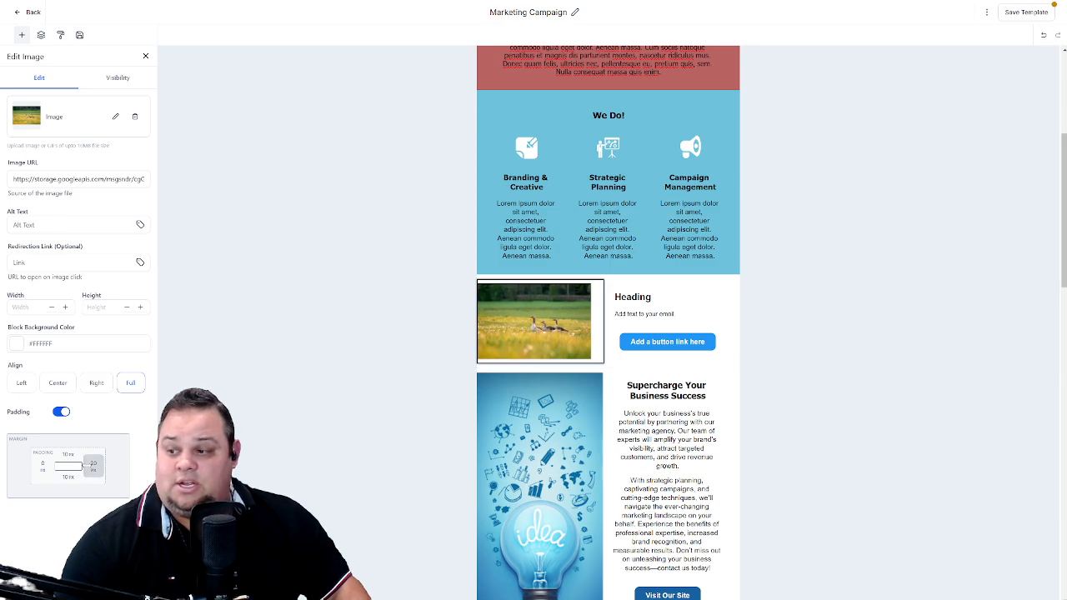
click(95, 466)
click(45, 513)
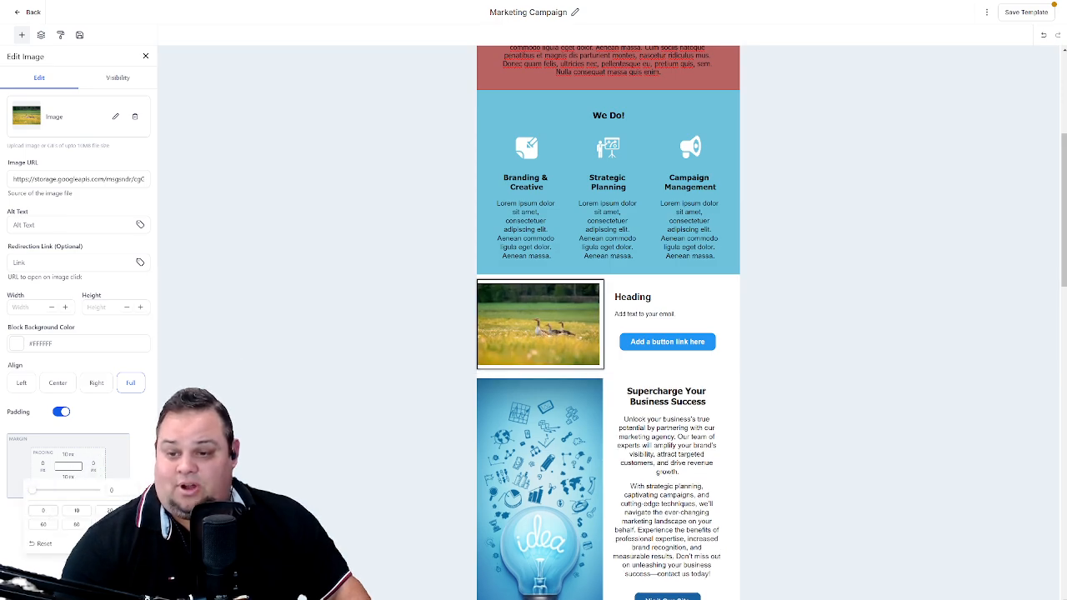
click(372, 400)
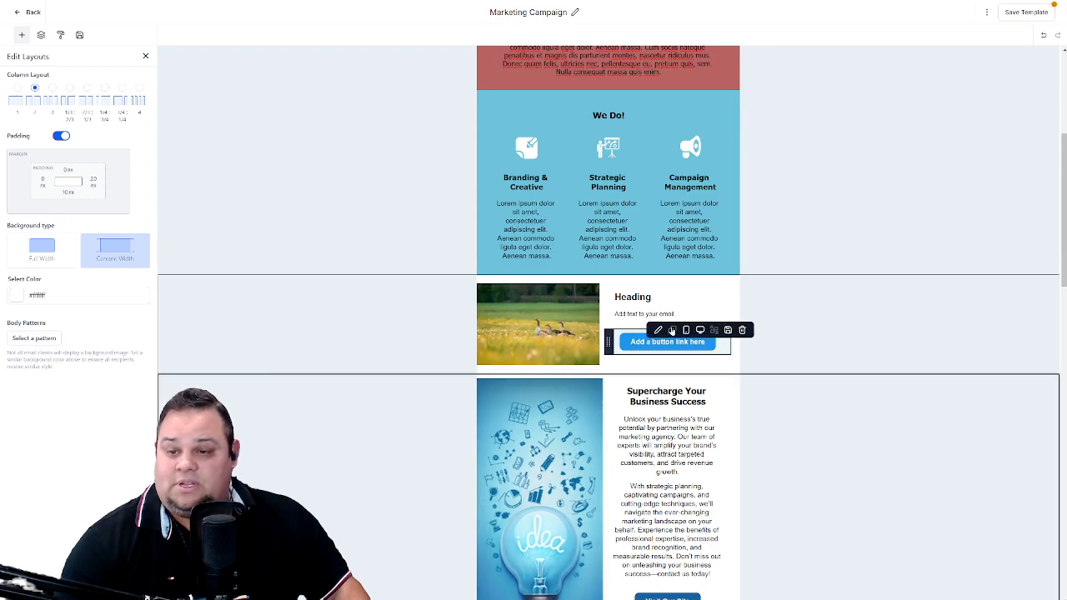
- Replace the placeholder heading and text beside the geese image with a copy of the "Supercharge Your Business Success" text from the row below
click(651, 297)
drag(651, 296, 613, 298)
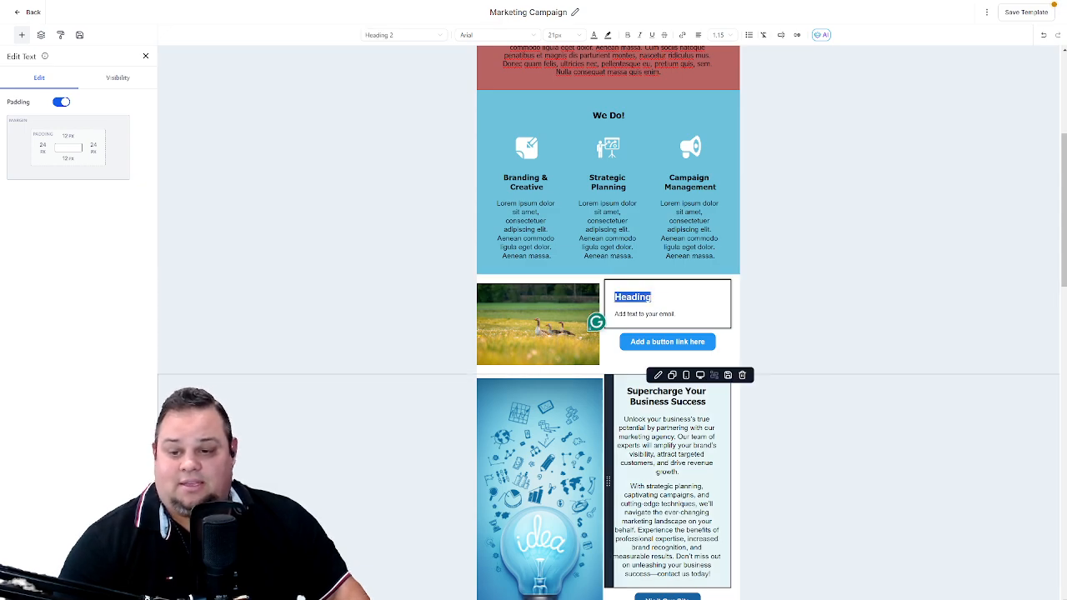
drag(626, 389, 714, 577)
key(ctrl+c)
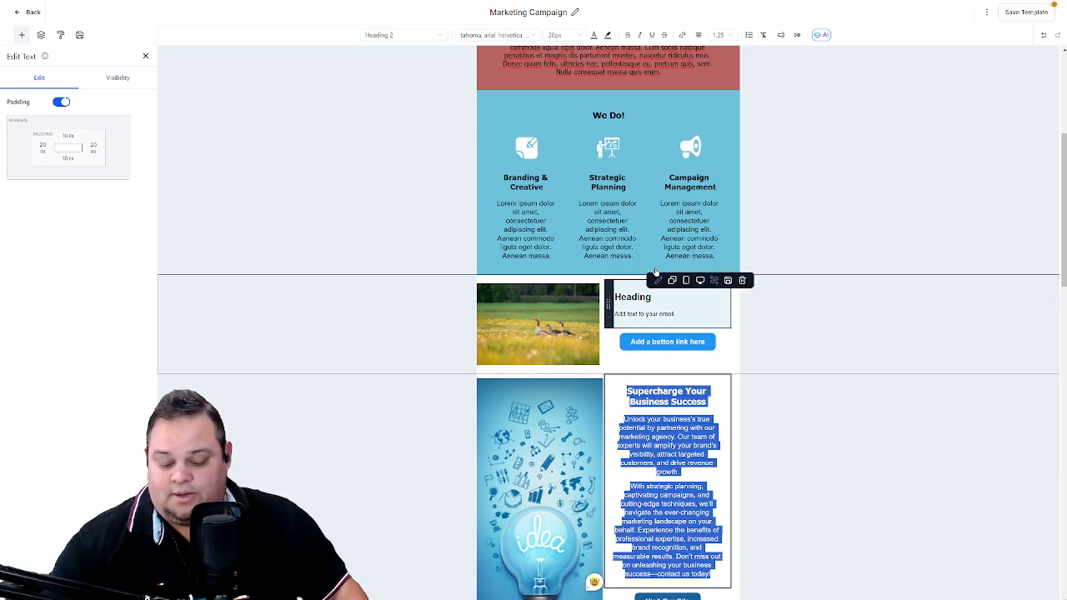
click(651, 297)
key(ctrl+a)
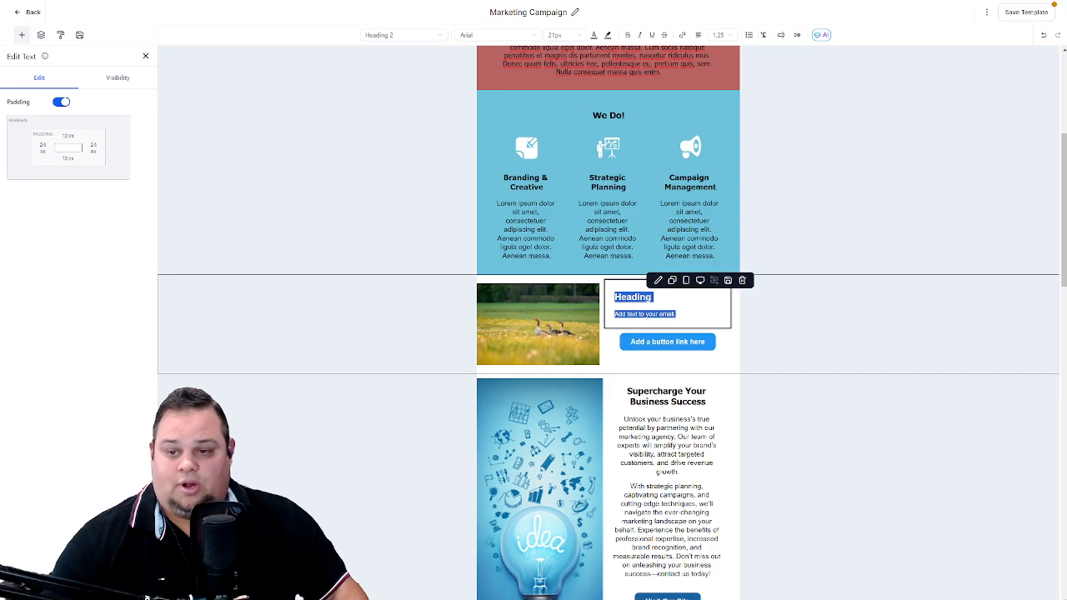
key(ctrl+v)
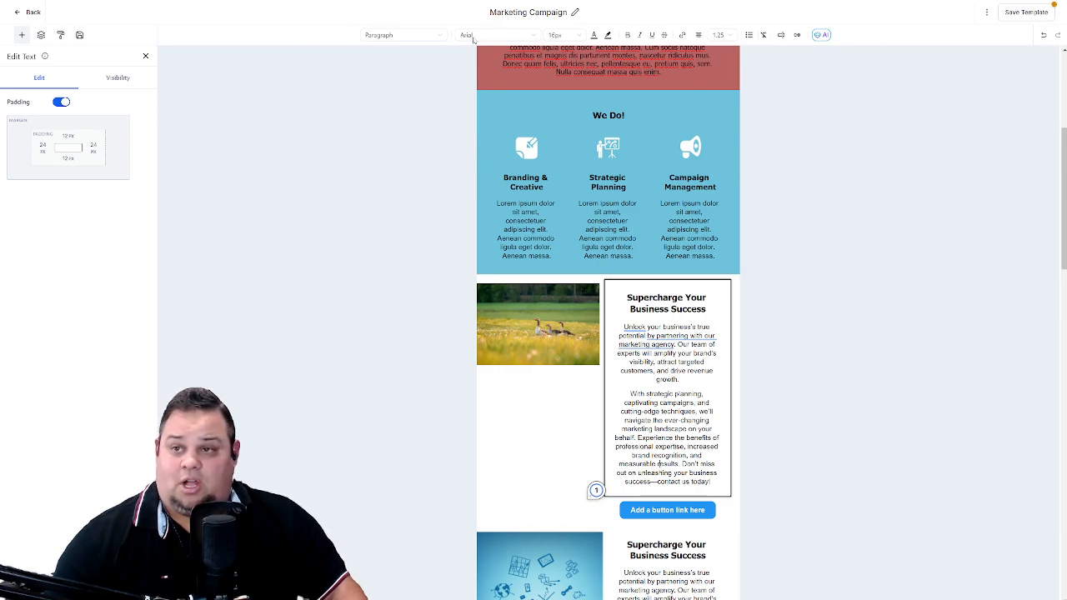
- Change the text of the button below the copied "Supercharge Your Business Success" text to "EMAIL ME!"
scroll(621, 467, down, 1)
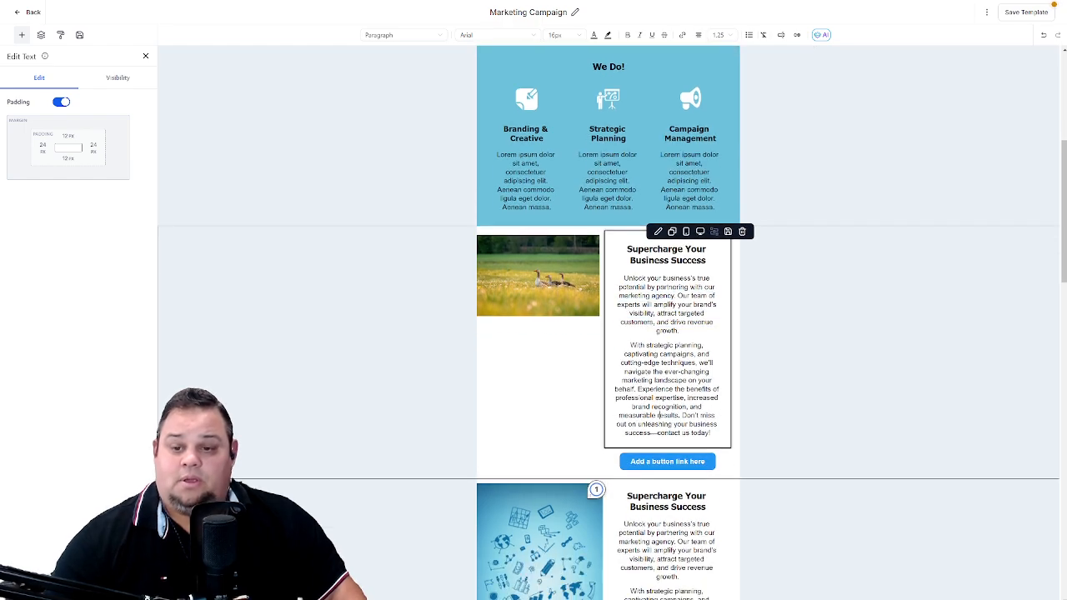
click(623, 469)
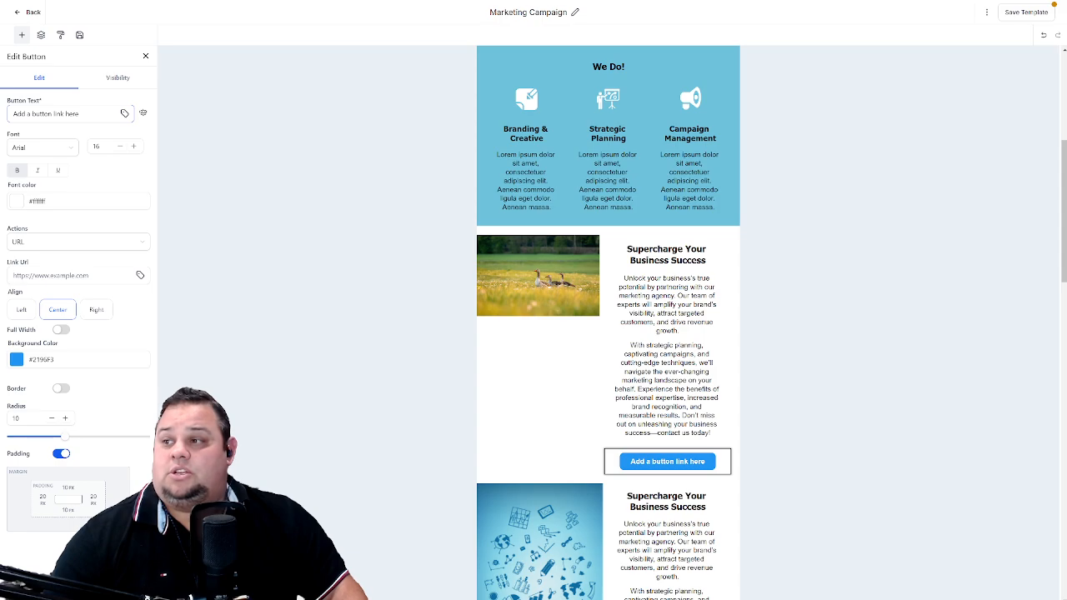
click(81, 114)
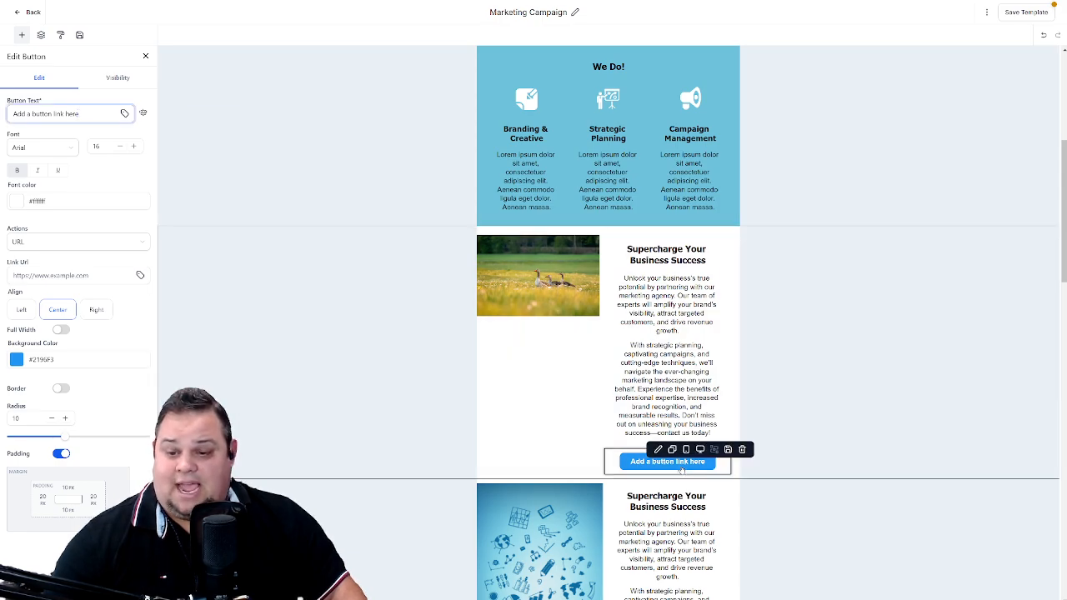
drag(79, 114, 14, 126)
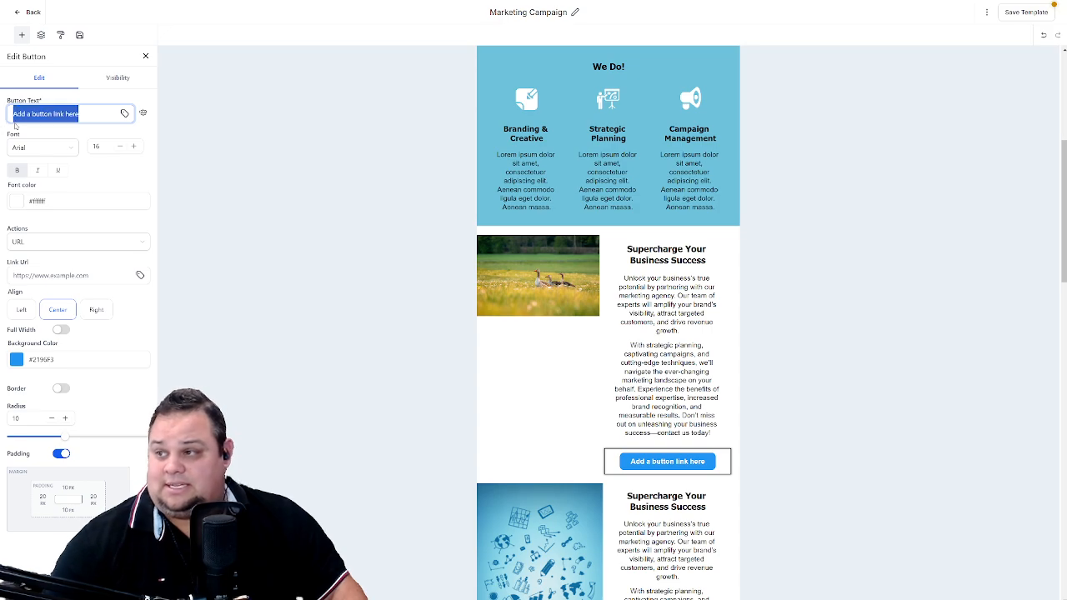
key(BackSpace)
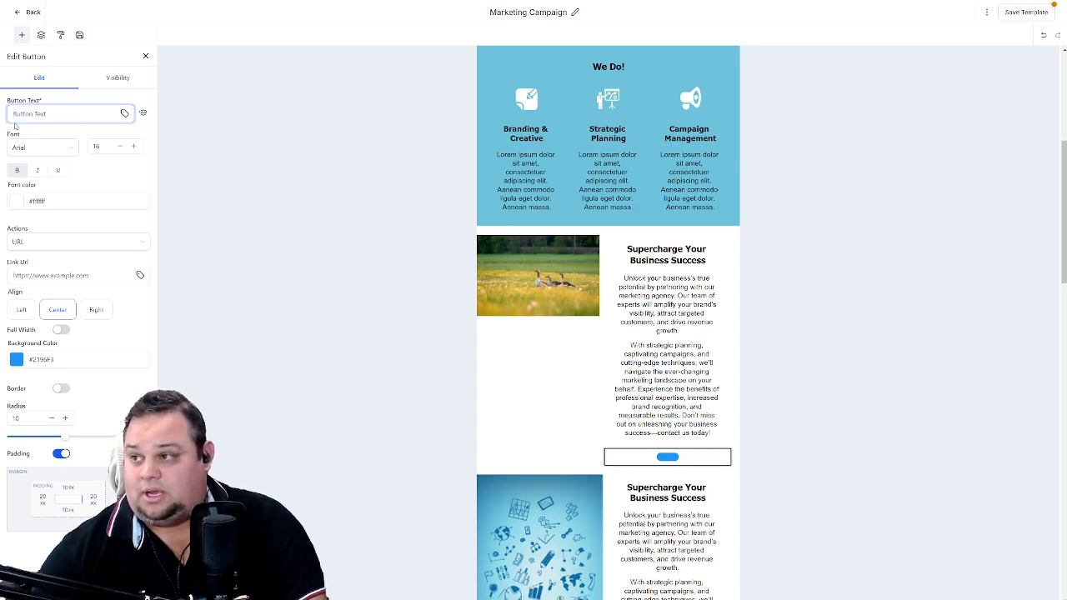
text(EM)
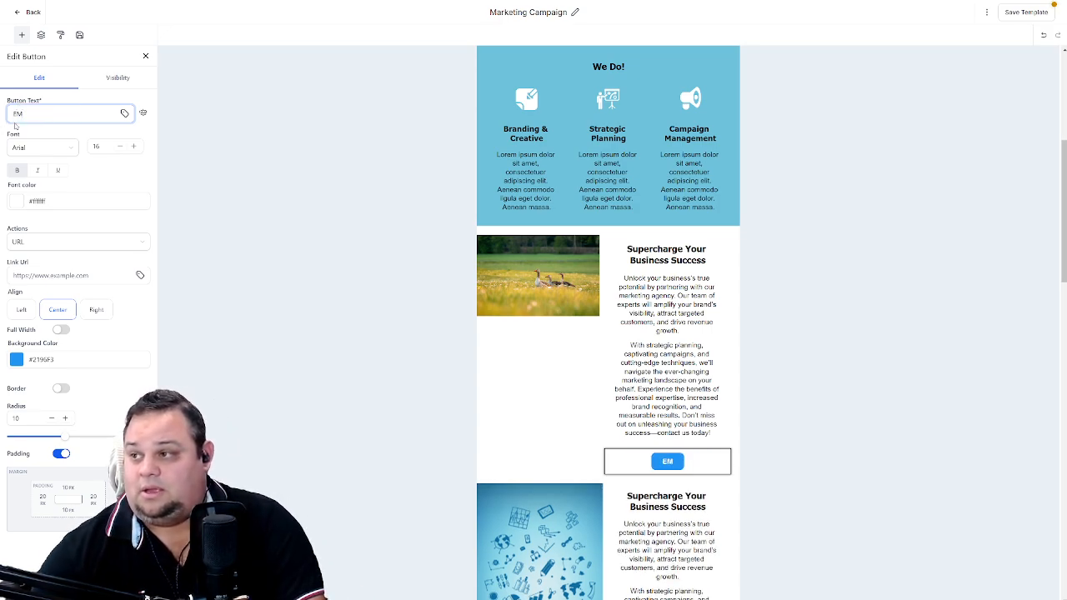
text(AIL ME!)
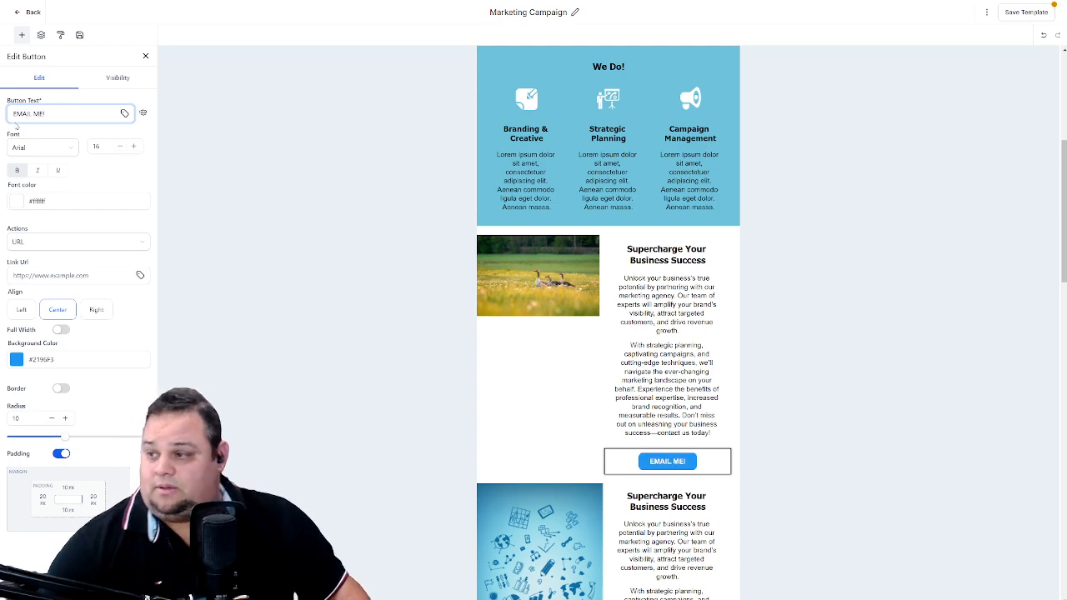
- Try the Mail, Telephone and SMS actions on the "EMAIL ME!" button, and set its action back to URL
click(74, 241)
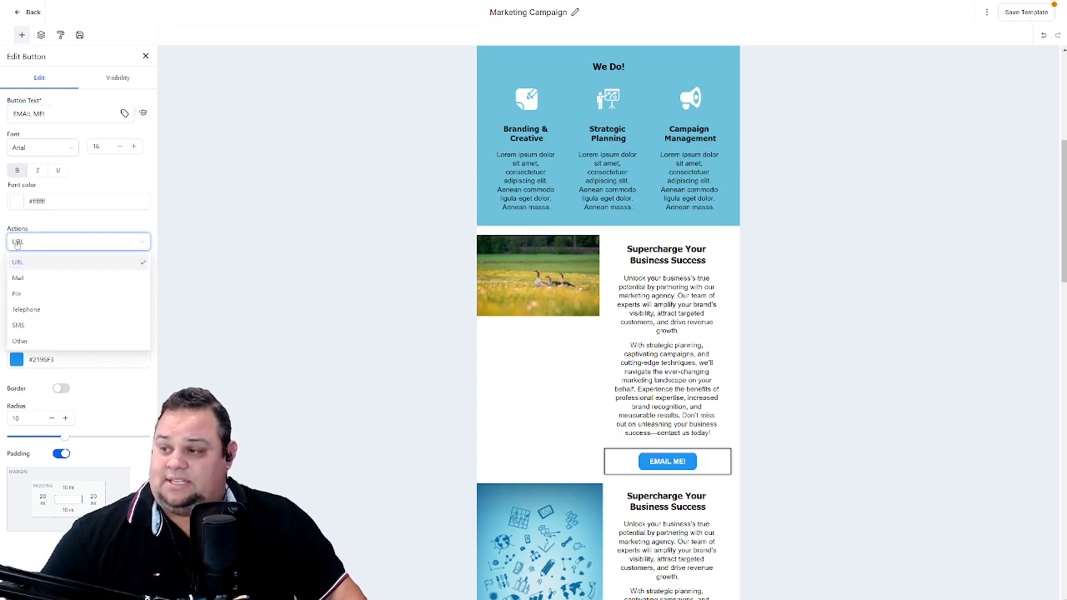
click(48, 280)
click(32, 275)
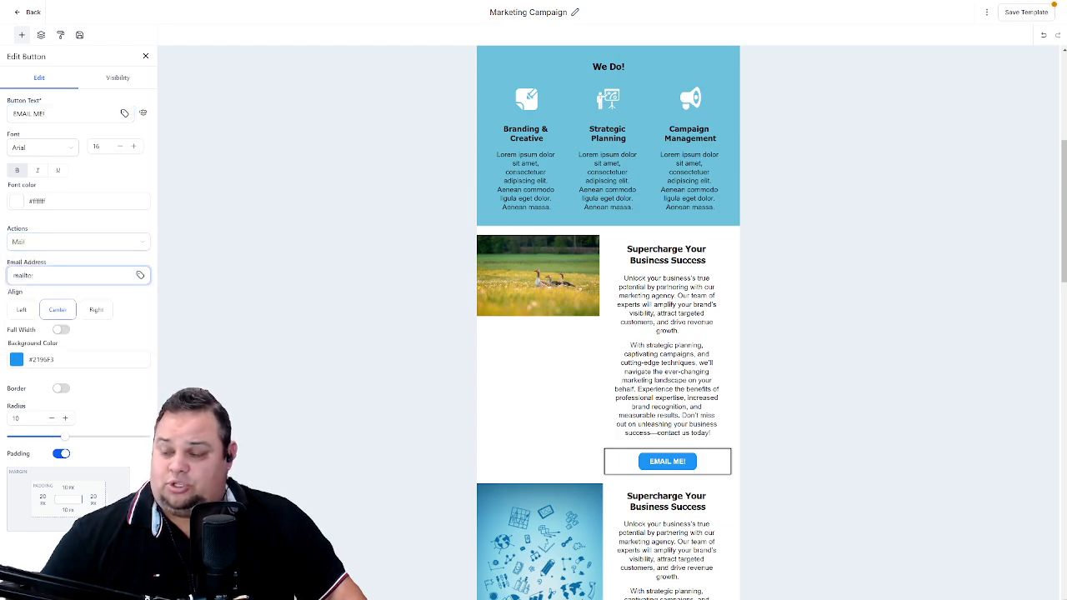
click(98, 244)
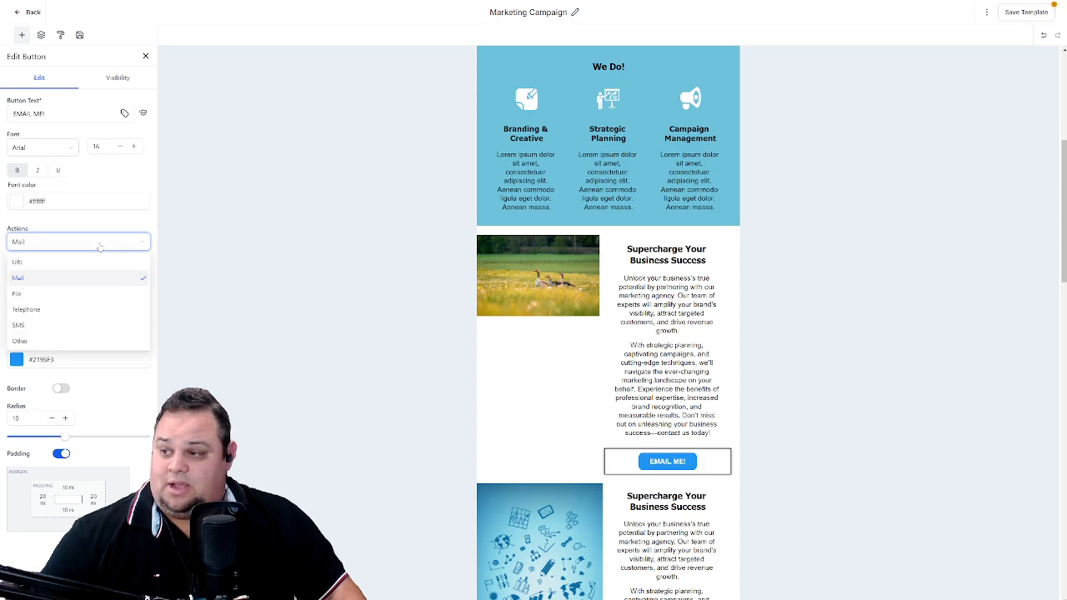
click(52, 312)
click(18, 276)
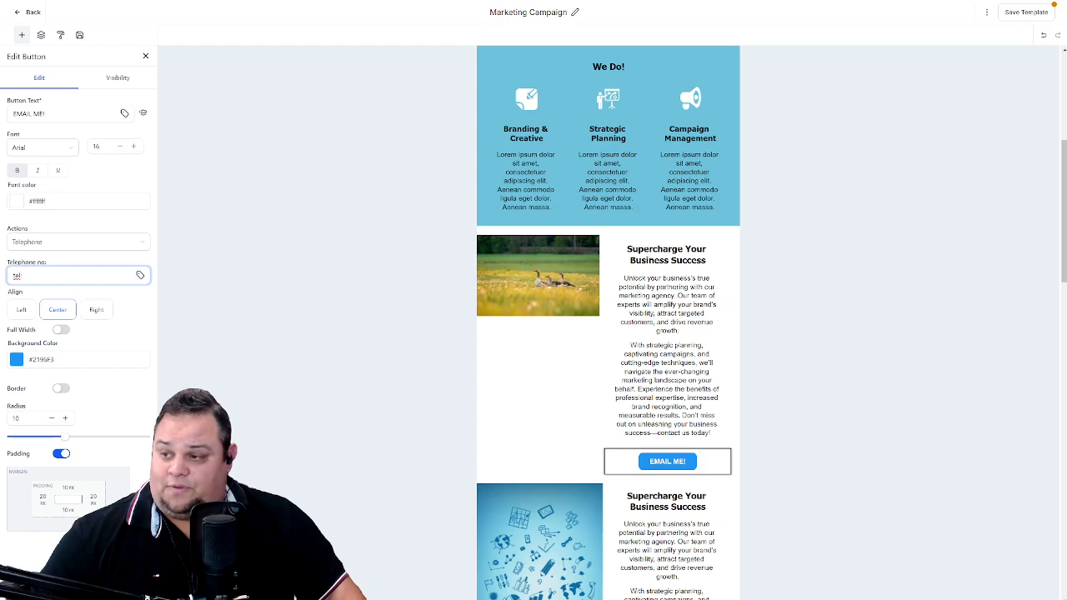
click(90, 241)
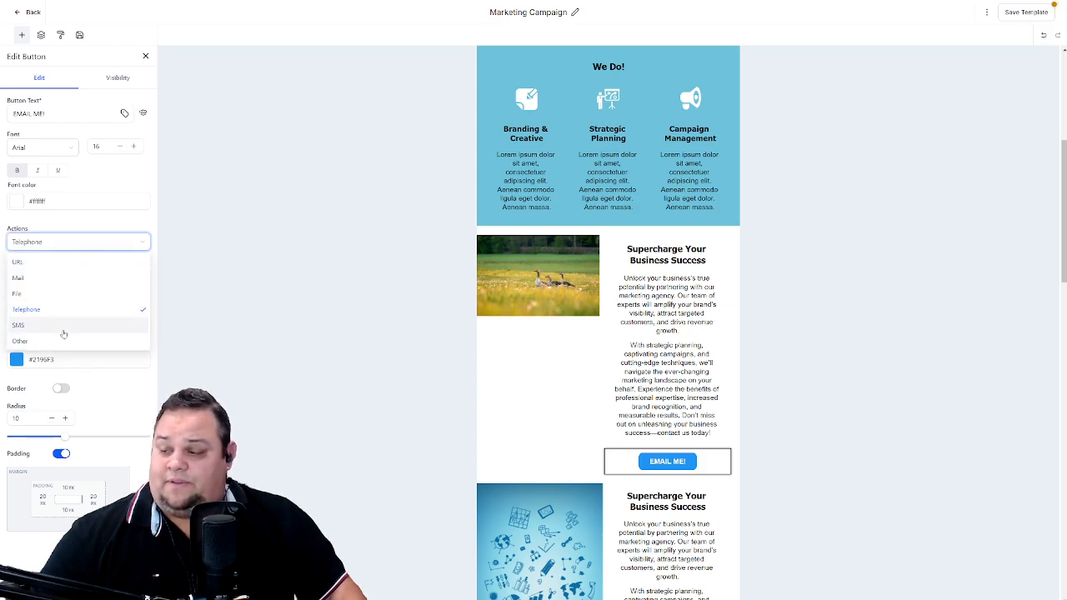
click(33, 325)
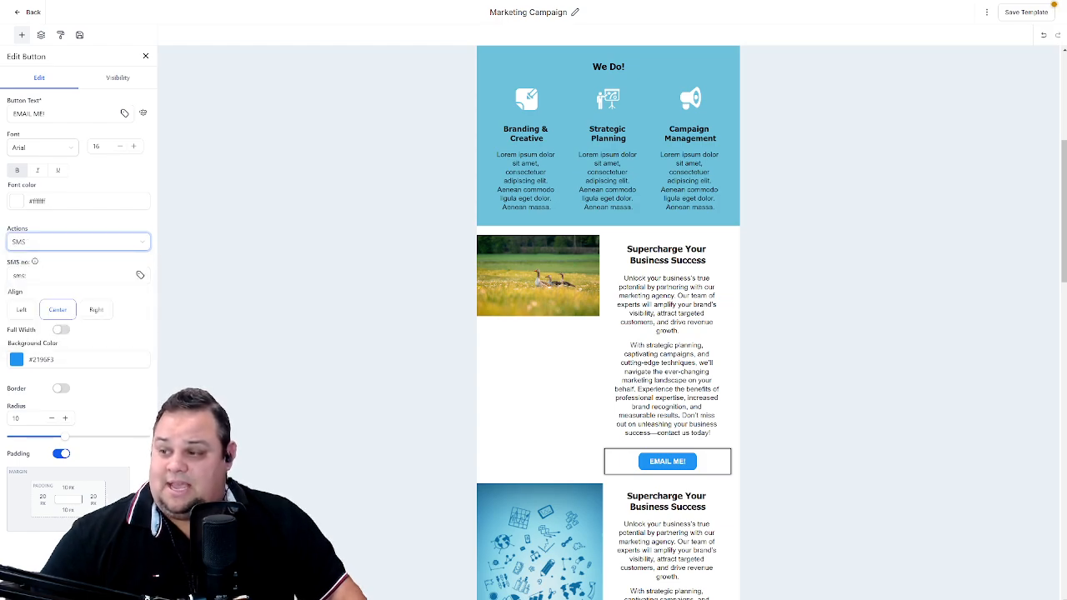
click(96, 247)
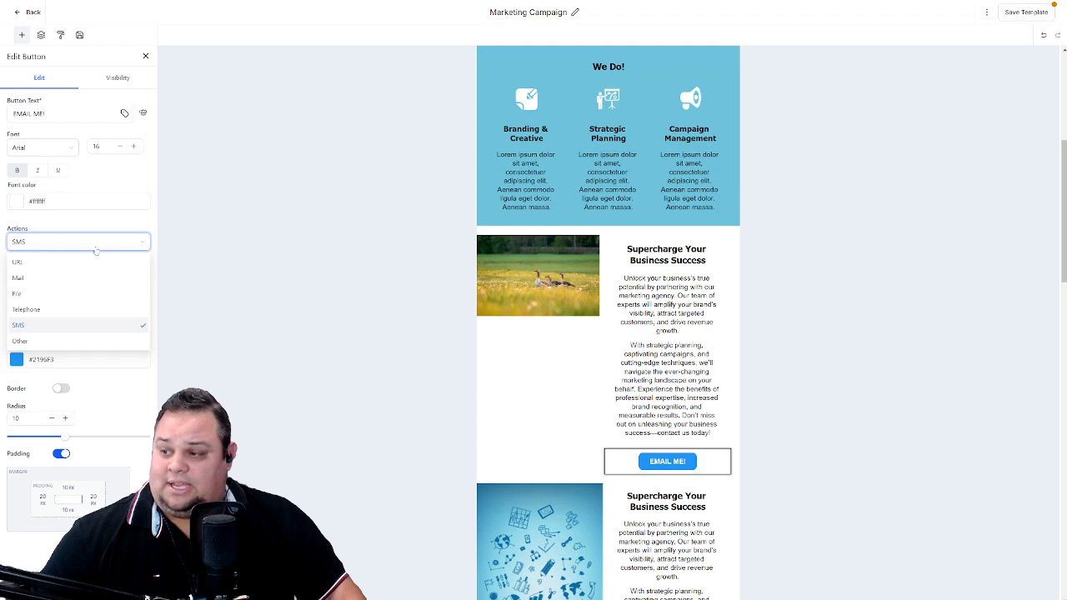
click(54, 264)
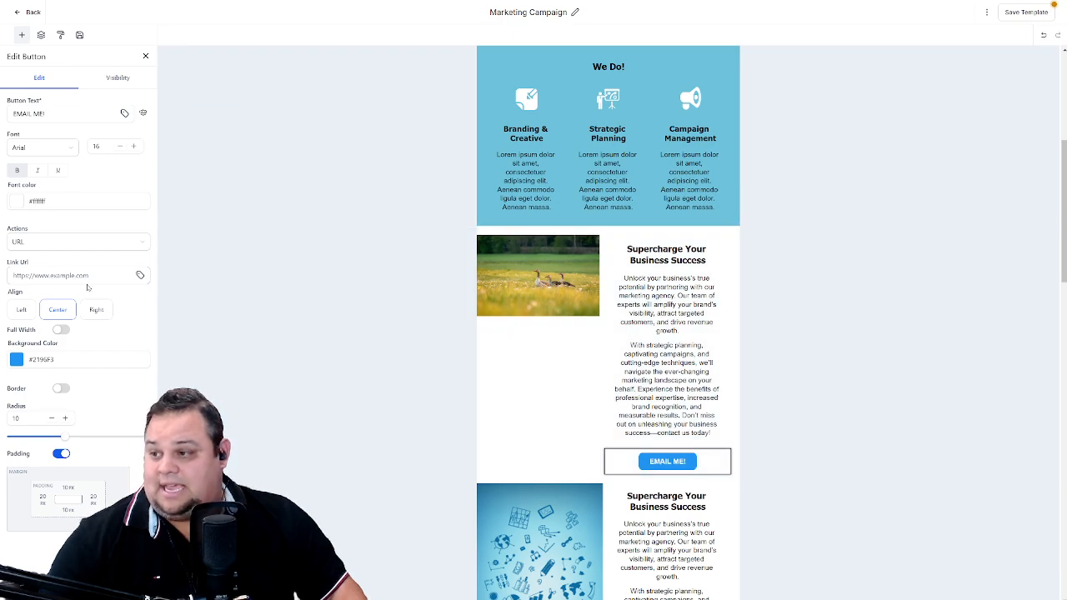
click(88, 281)
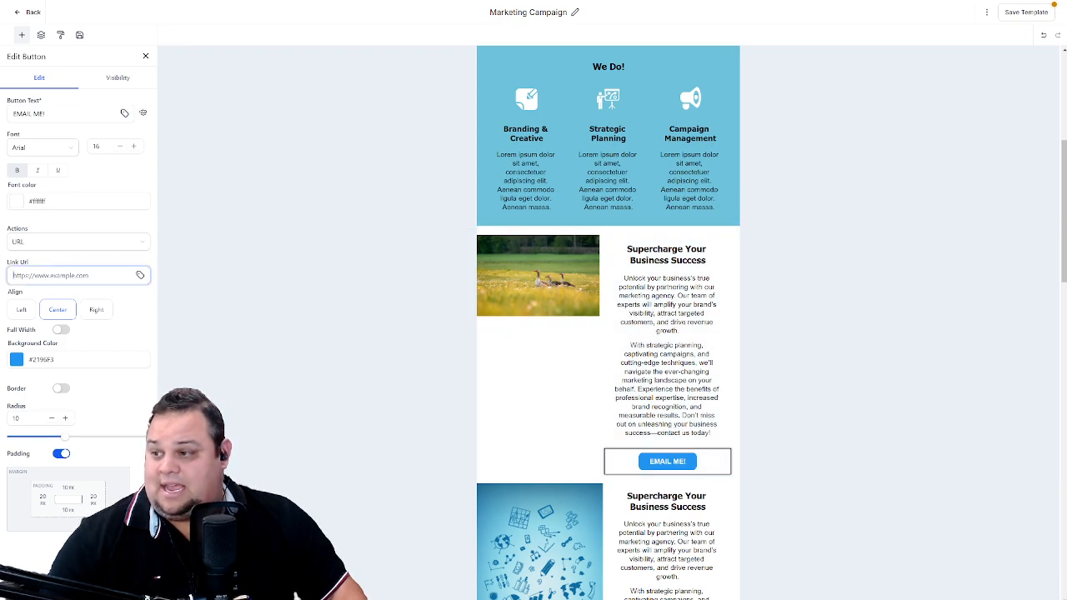
key(ctrl+v)
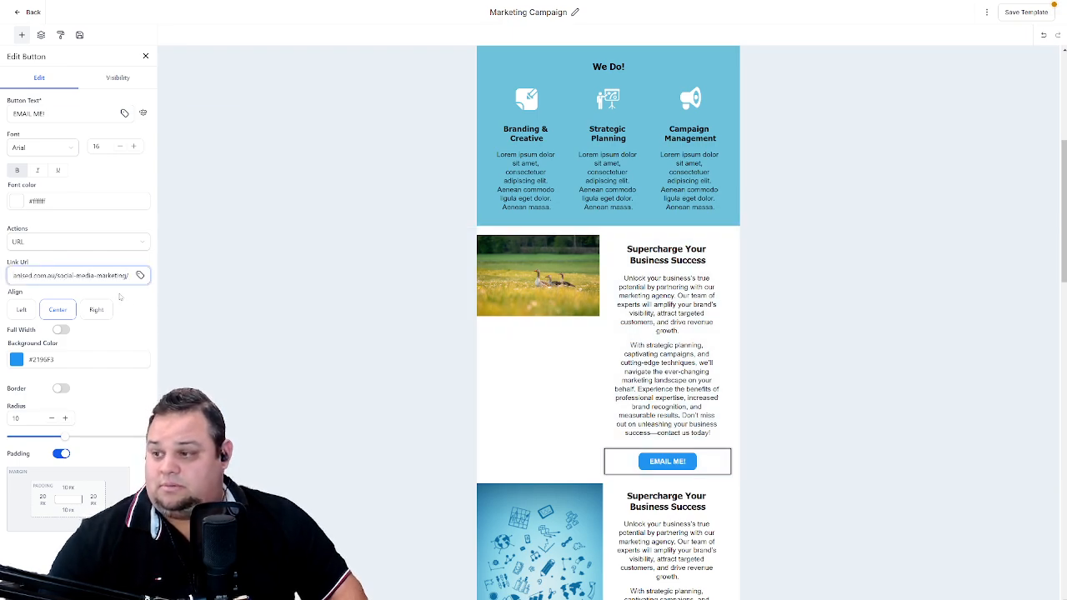
click(136, 319)
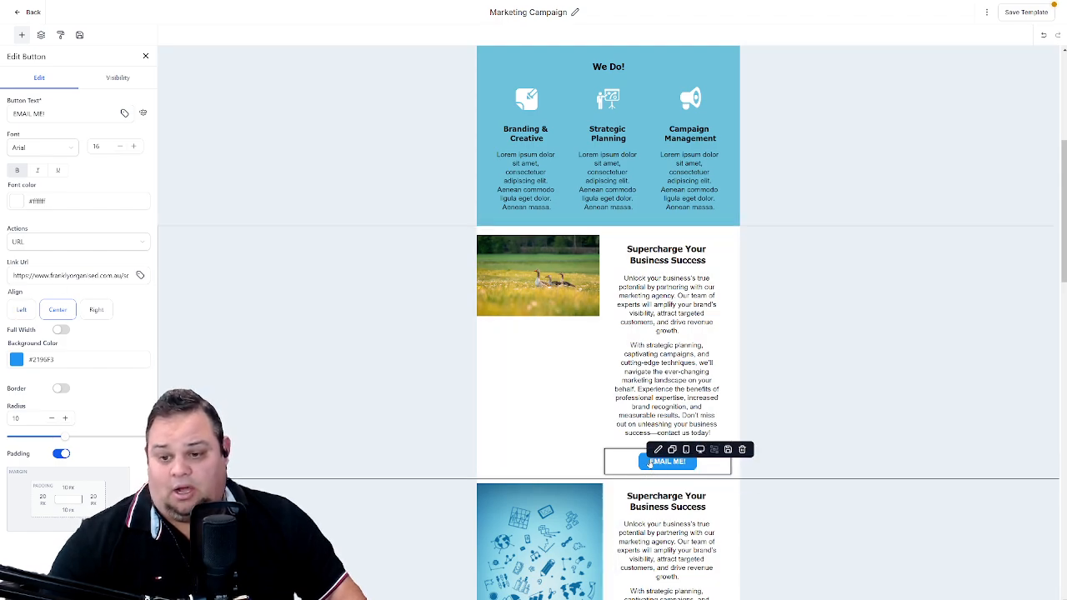
click(21, 311)
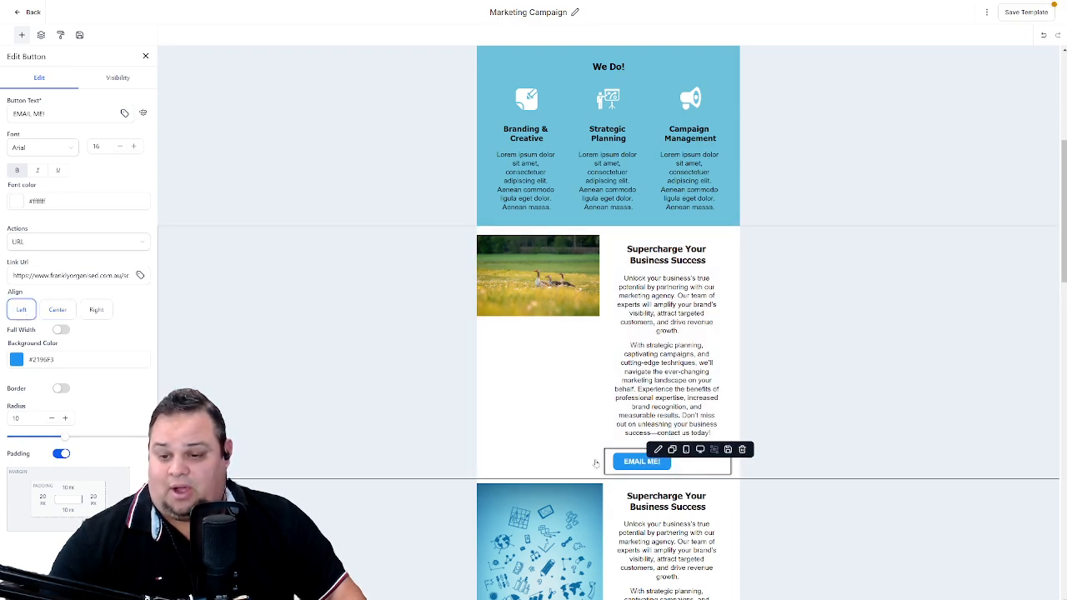
- Set the "EMAIL ME!" button's background to the red default colour and turn on full width
click(15, 359)
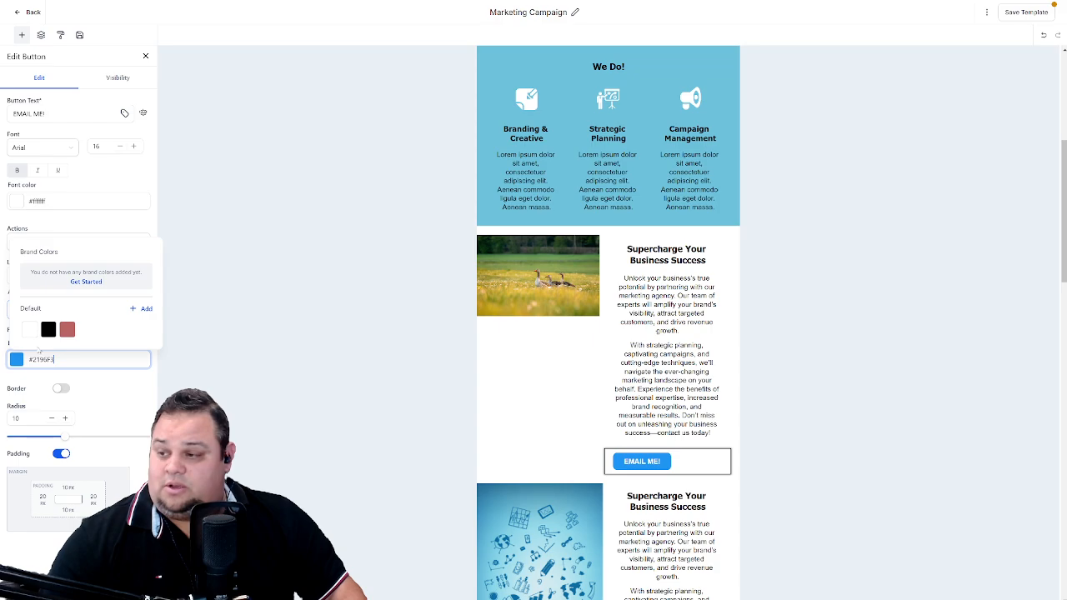
click(67, 329)
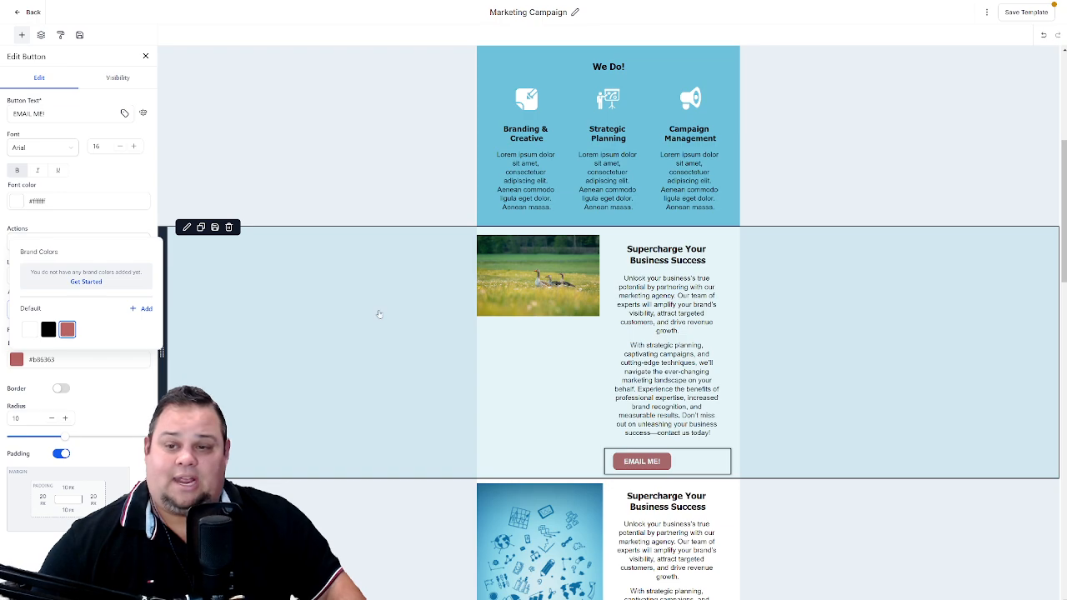
click(371, 319)
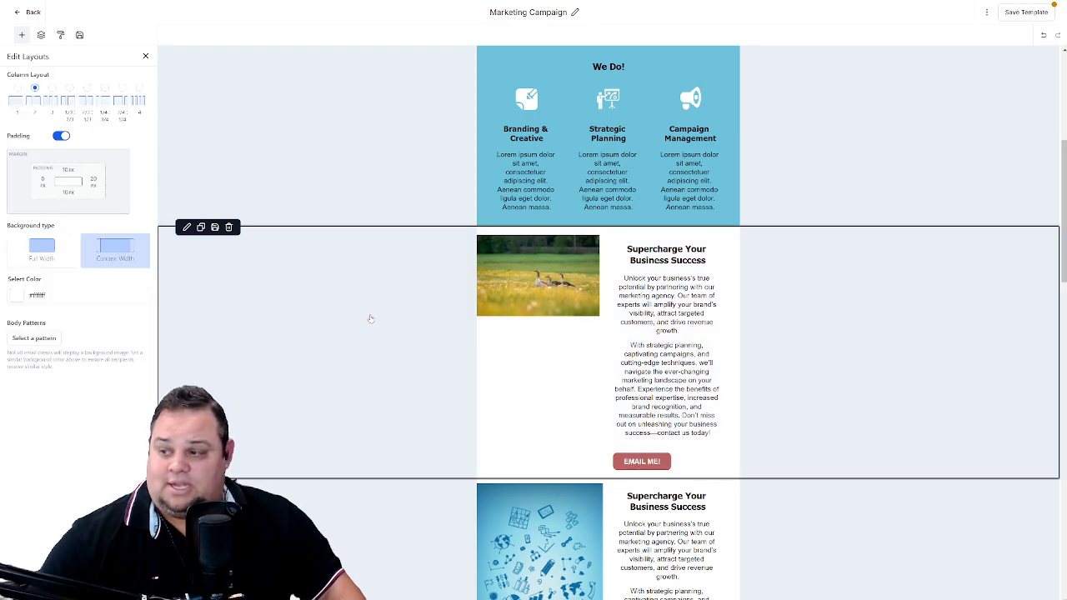
click(682, 466)
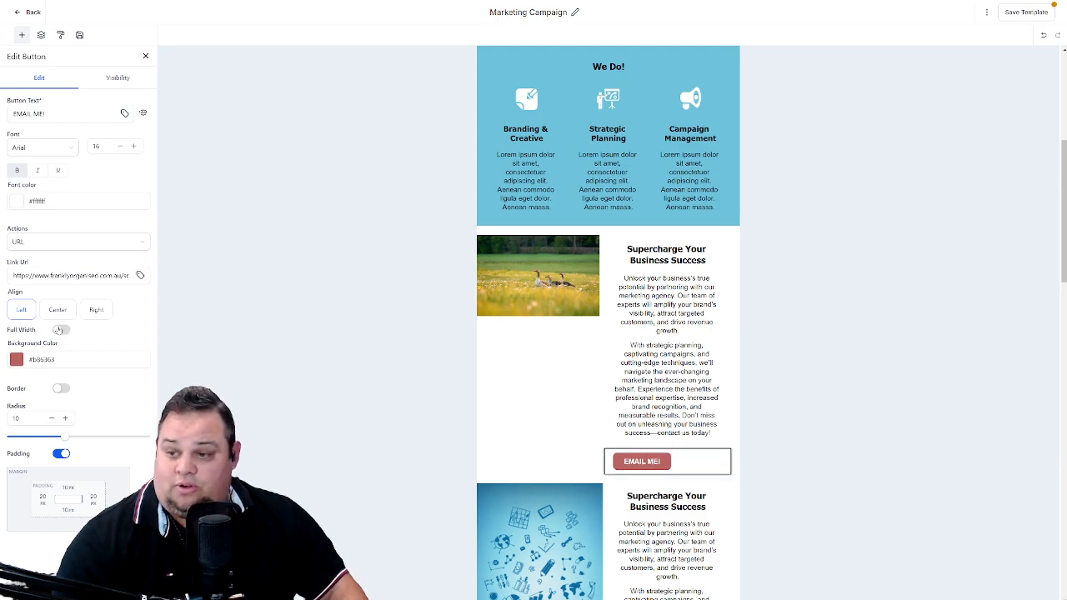
click(59, 330)
scroll(528, 388, down, 2)
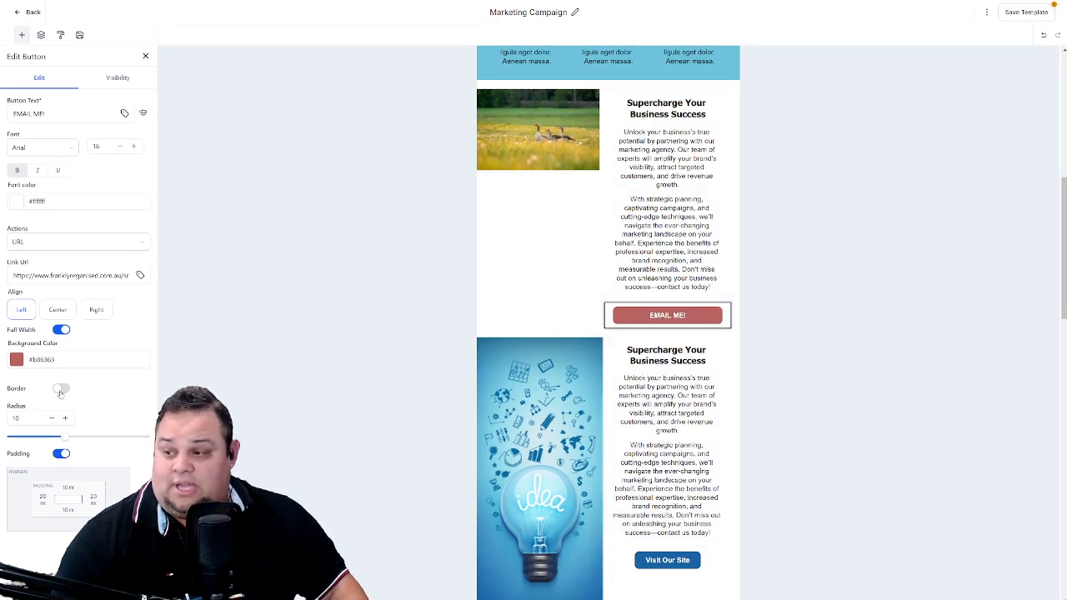
- Enable a border on the "EMAIL ME!" button and set its width to 16
click(60, 389)
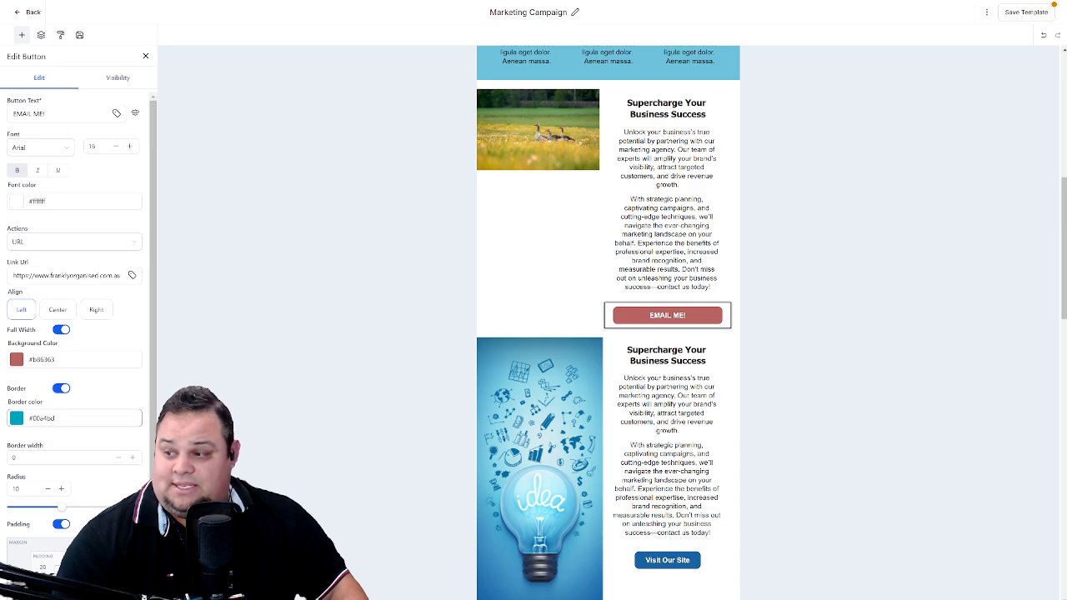
click(136, 459)
click(136, 460)
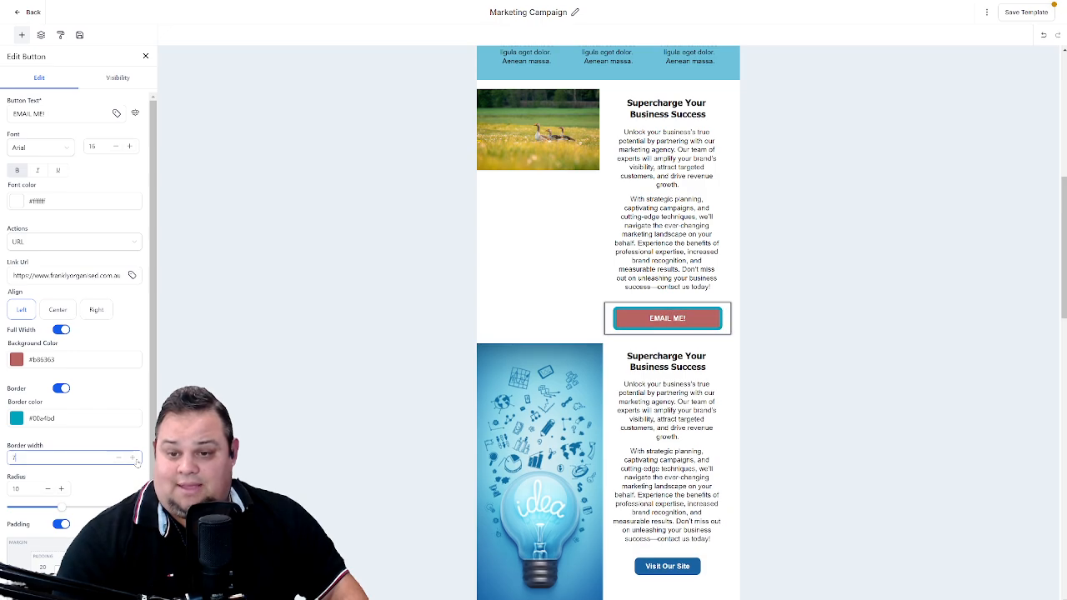
click(136, 459)
click(135, 459)
click(136, 460)
click(136, 459)
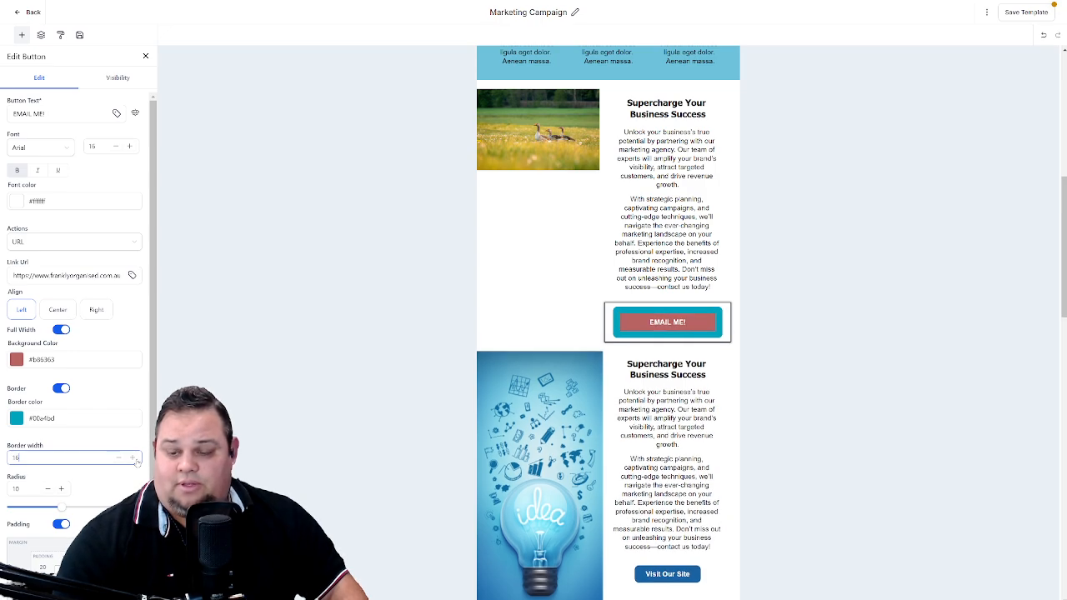
click(135, 460)
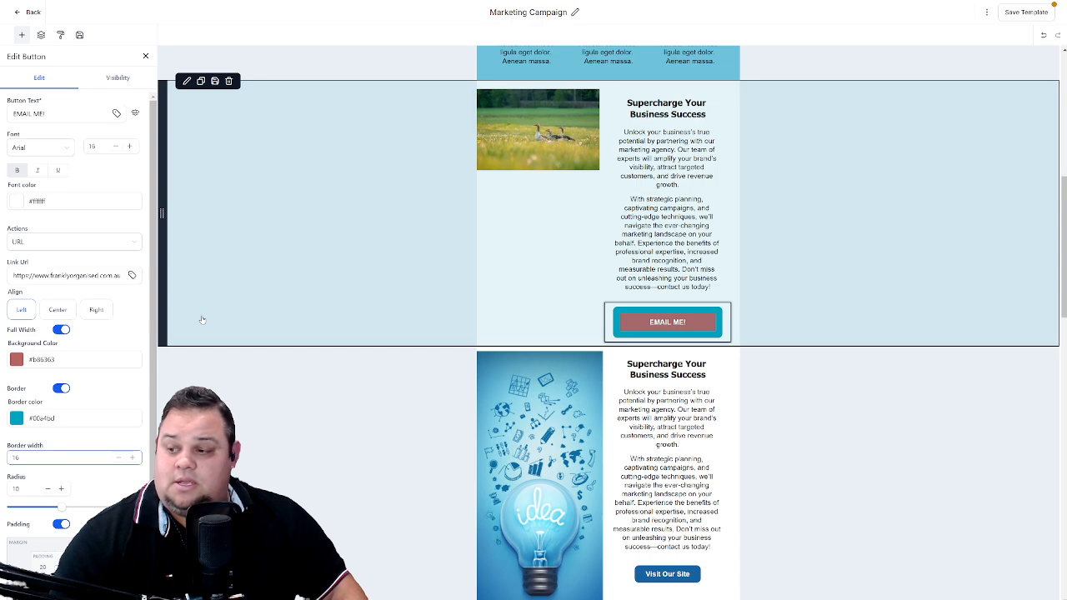
- Try the "EMAIL ME!" button without padding, and turn its padding back on
scroll(31, 382, down, 1)
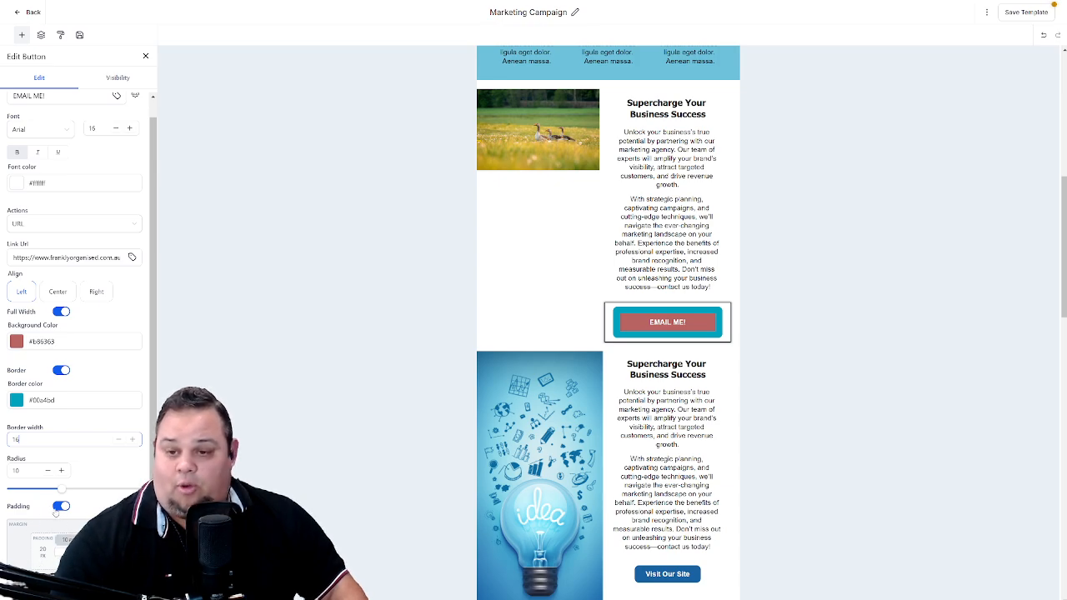
click(55, 511)
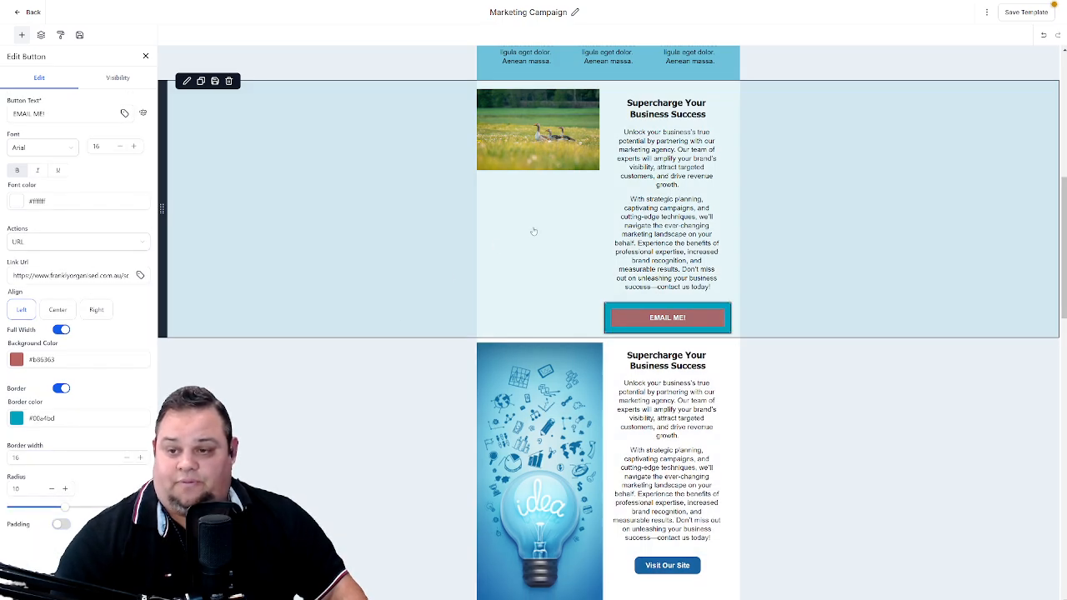
click(533, 231)
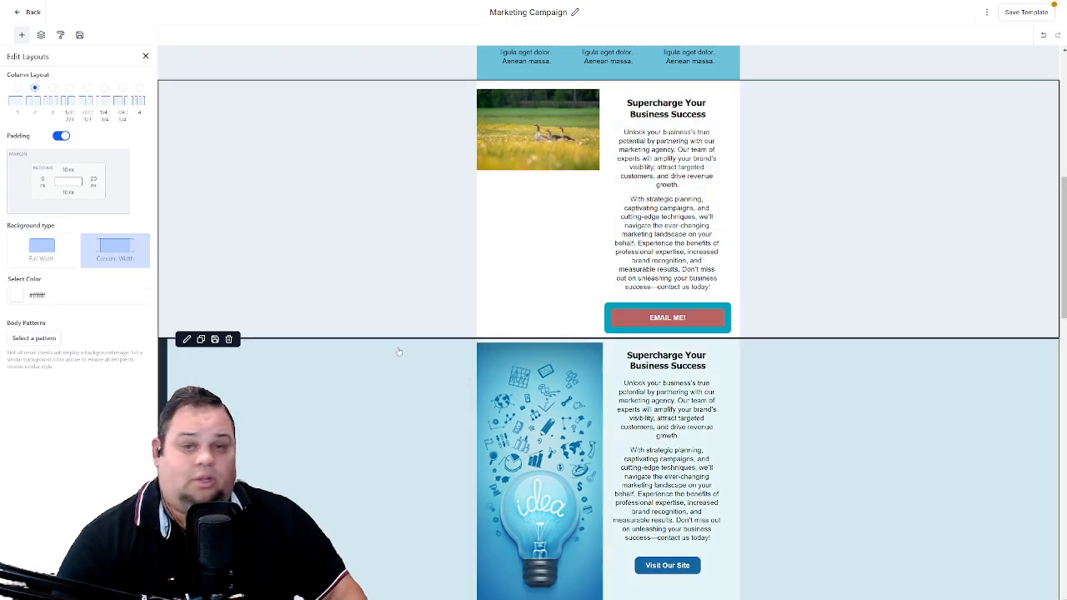
click(626, 323)
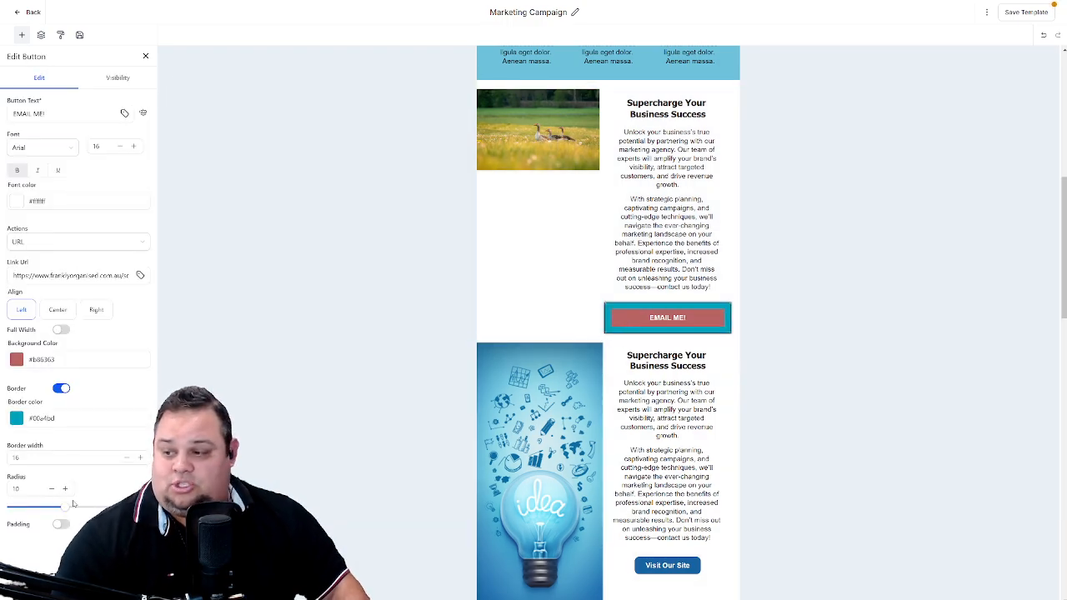
click(60, 525)
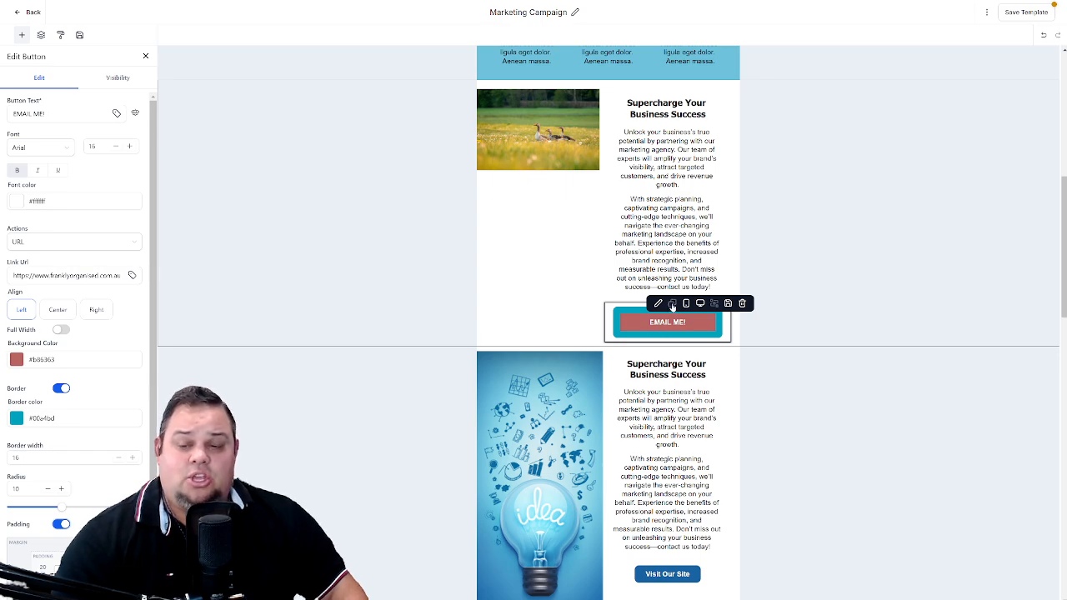
- Duplicate the "EMAIL ME!" button and place the copy below the "Visit Our Site" button in the light bulb row
click(673, 306)
drag(667, 362, 570, 381)
scroll(534, 333, down, 2)
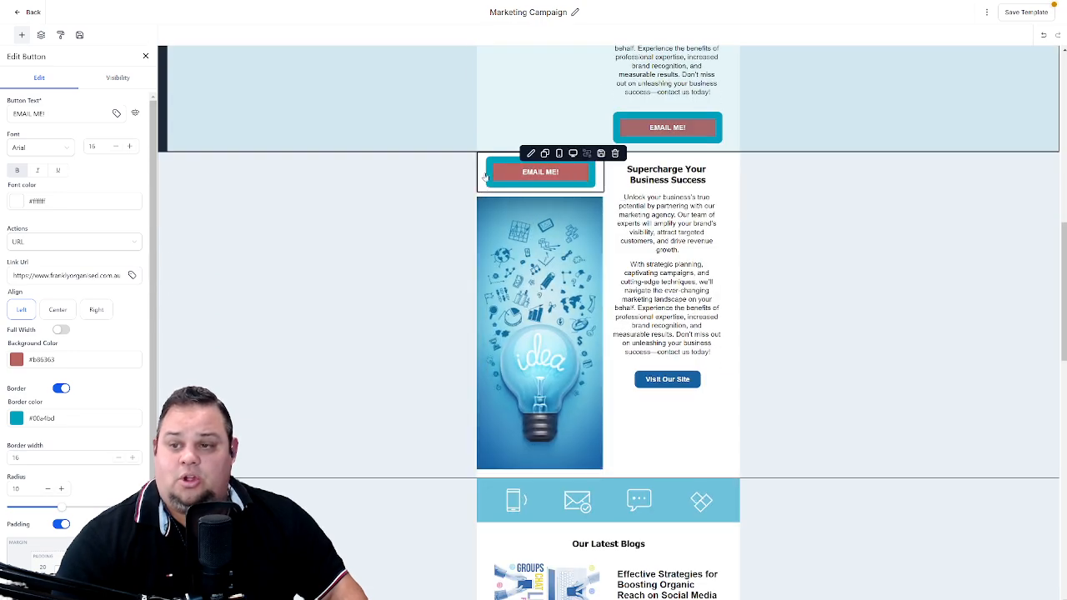
drag(485, 175, 658, 400)
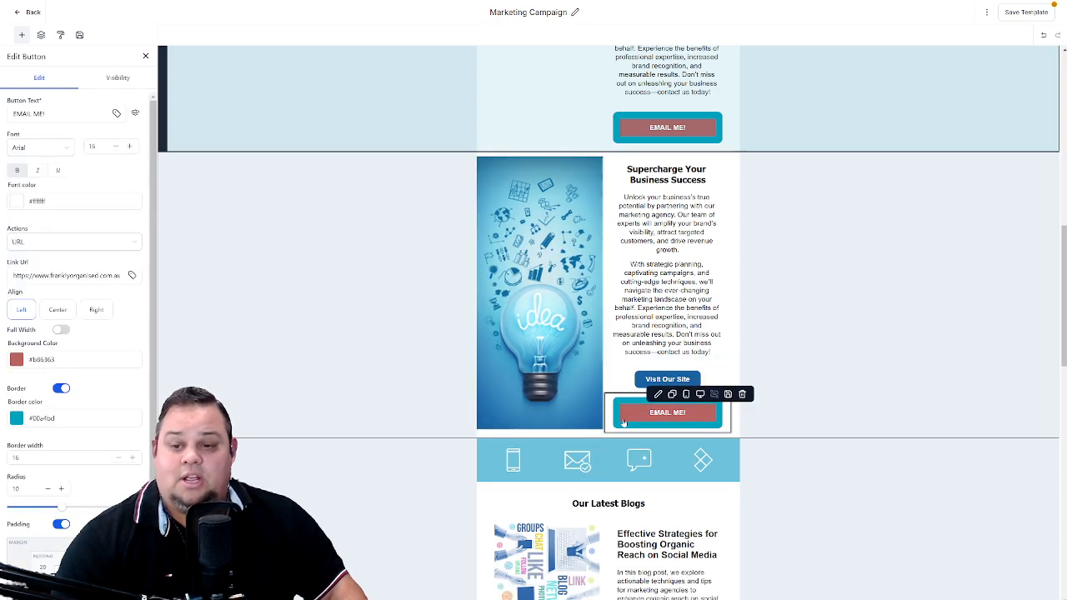
- Move the light bulb row above the geese row, directly below the "We Do!" section
scroll(542, 417, up, 2)
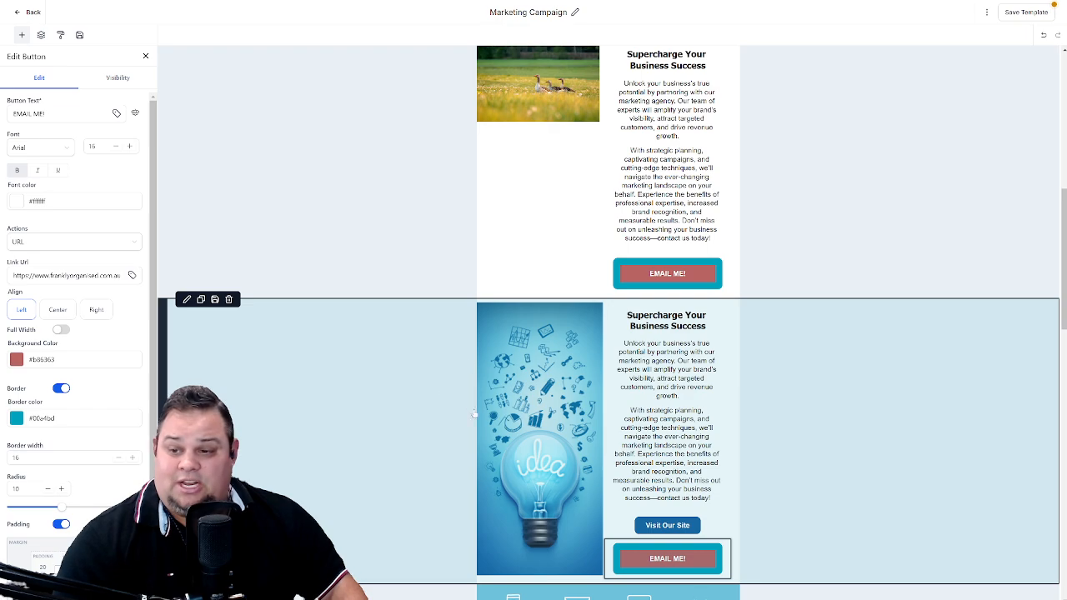
click(475, 414)
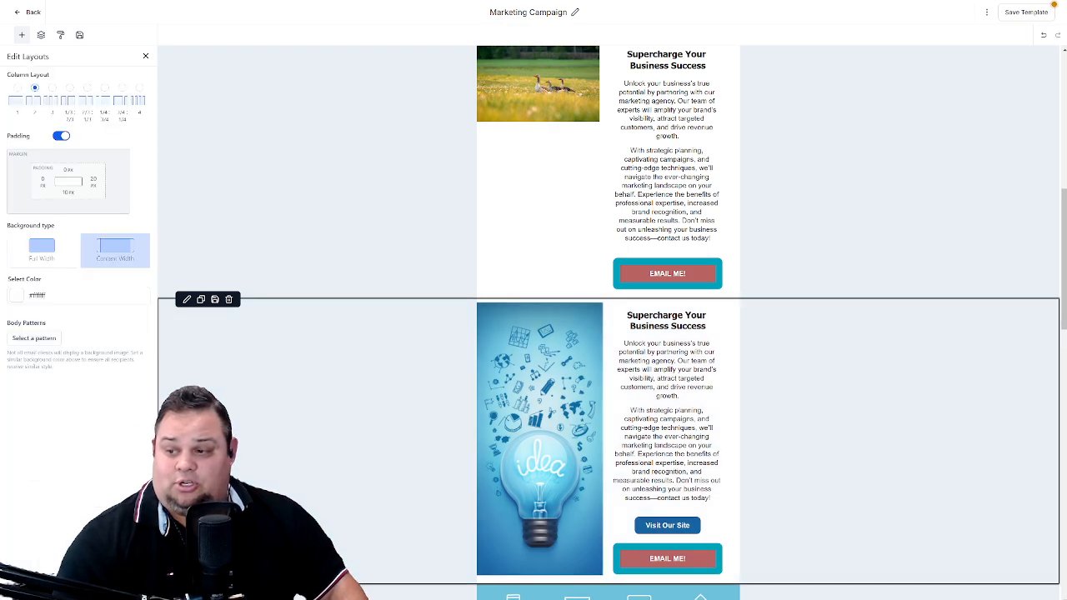
click(467, 413)
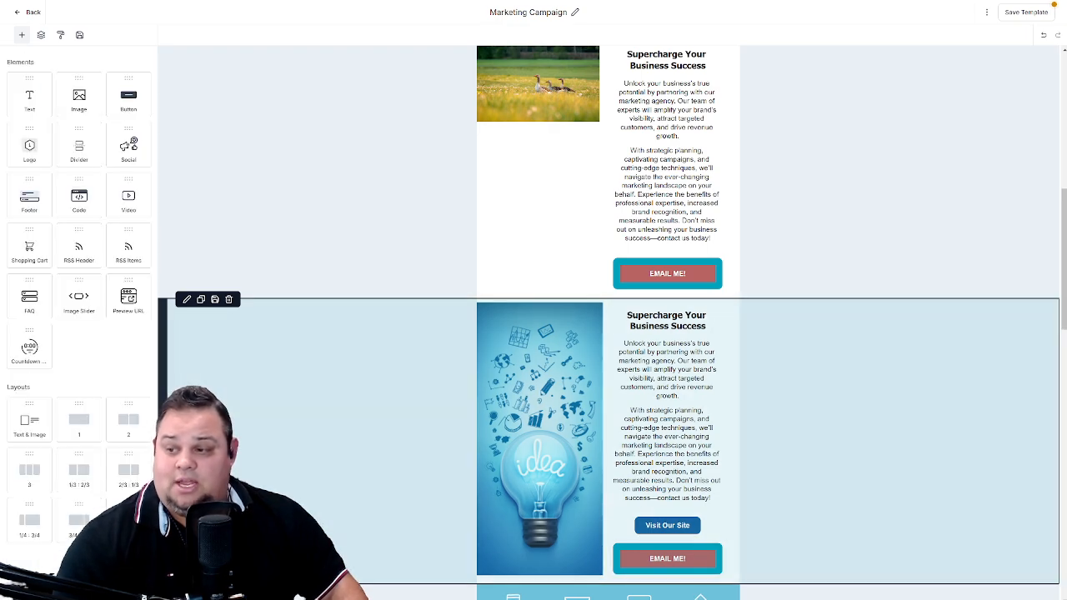
drag(163, 456, 282, 302)
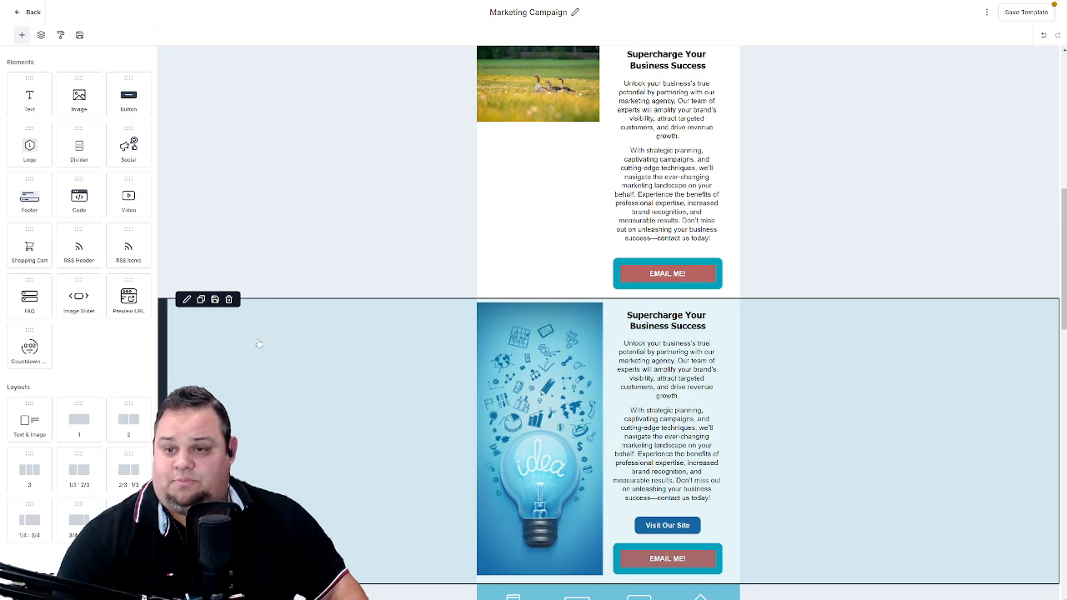
scroll(259, 344, up, 2)
drag(162, 533, 244, 255)
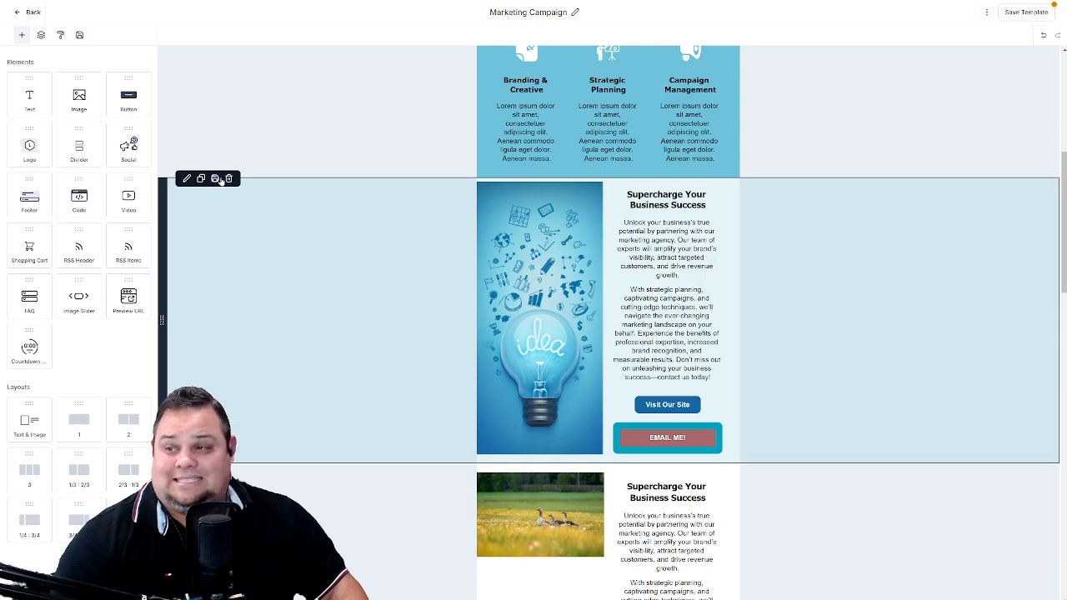
- Save the Marketing Campaign template and dismiss the notification
click(663, 431)
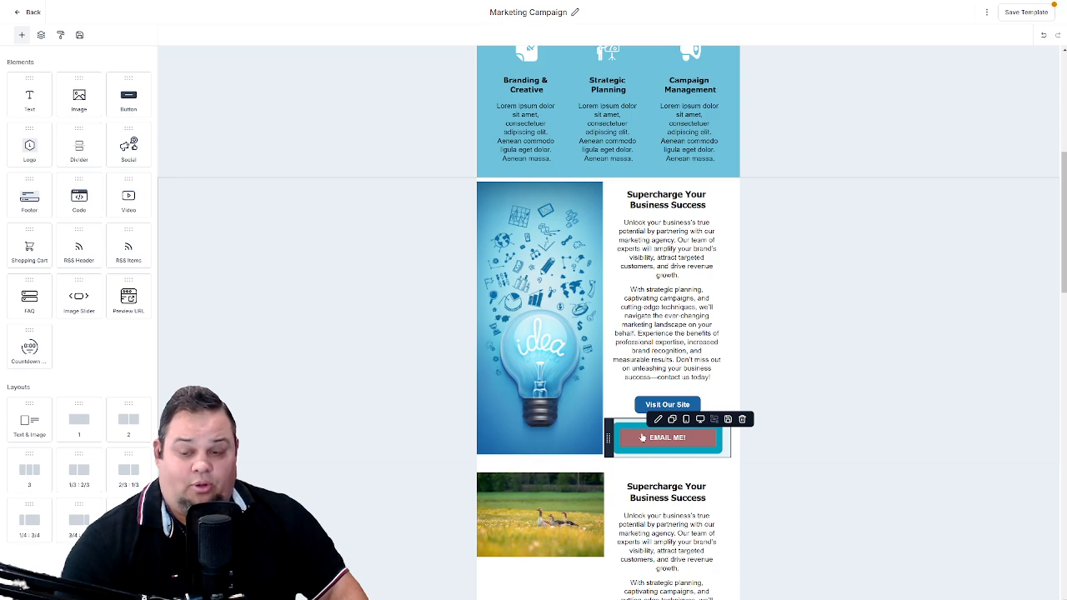
scroll(303, 313, up, 4)
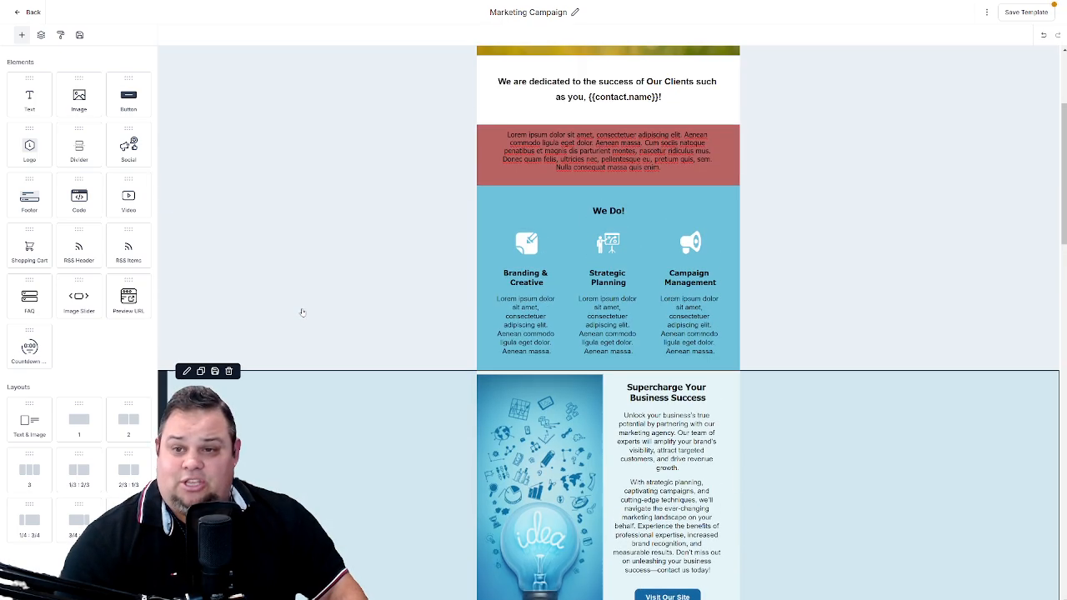
scroll(403, 124, up, 1)
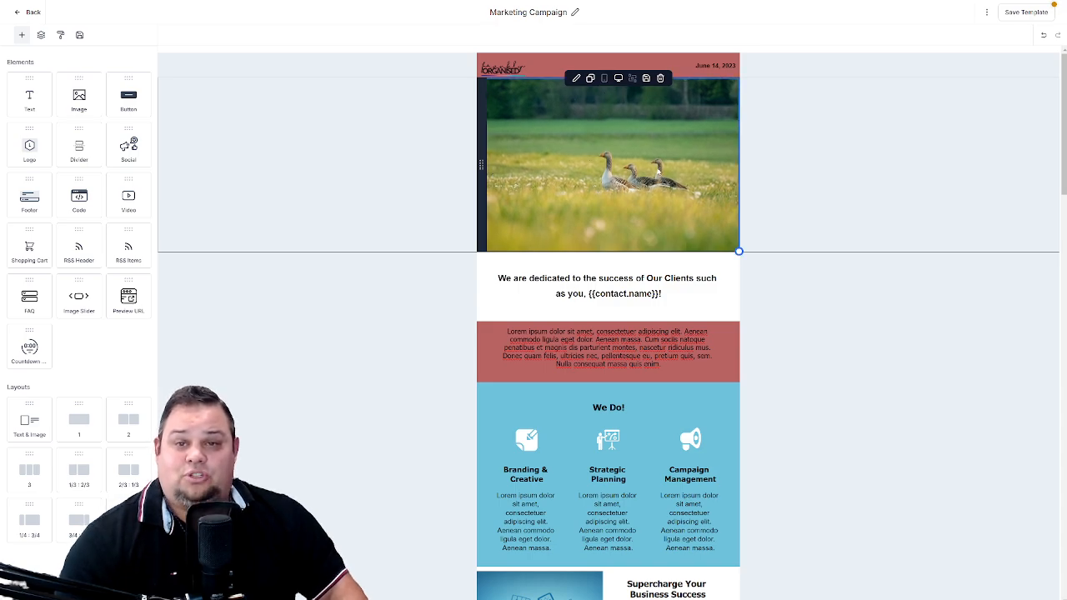
click(1024, 12)
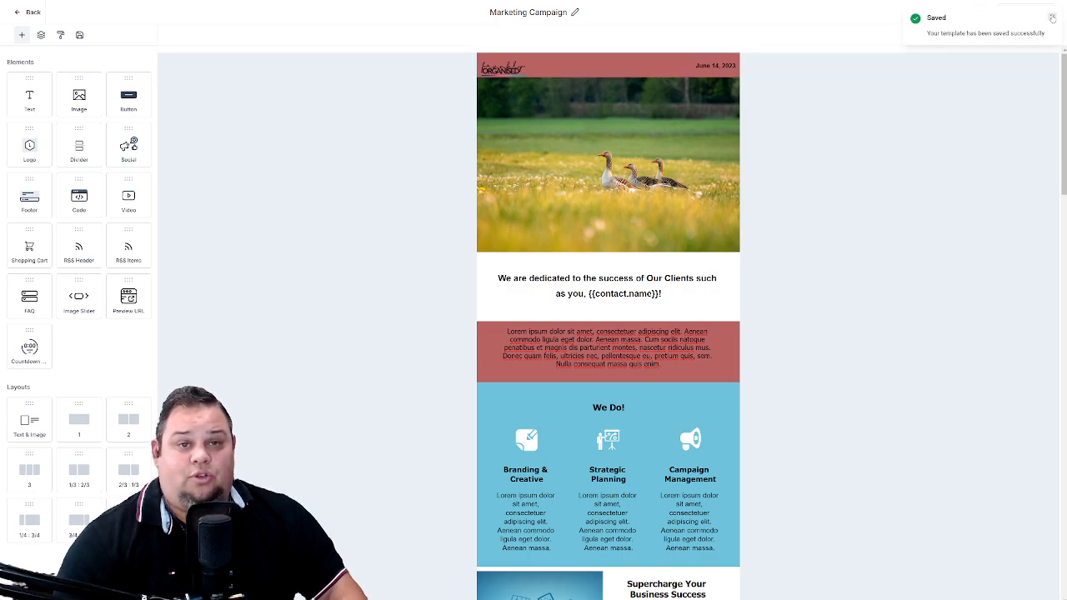
click(1052, 17)
- Preview the template in the desktop, tablet and mobile layouts, check the contact name in the greeting, and return to the email builder
click(988, 12)
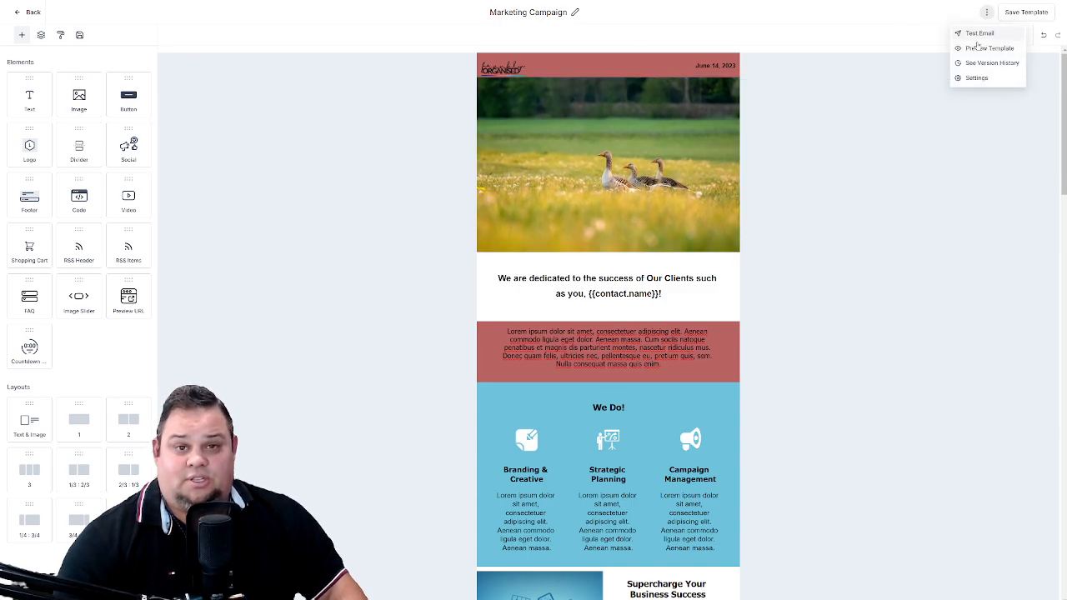
click(982, 49)
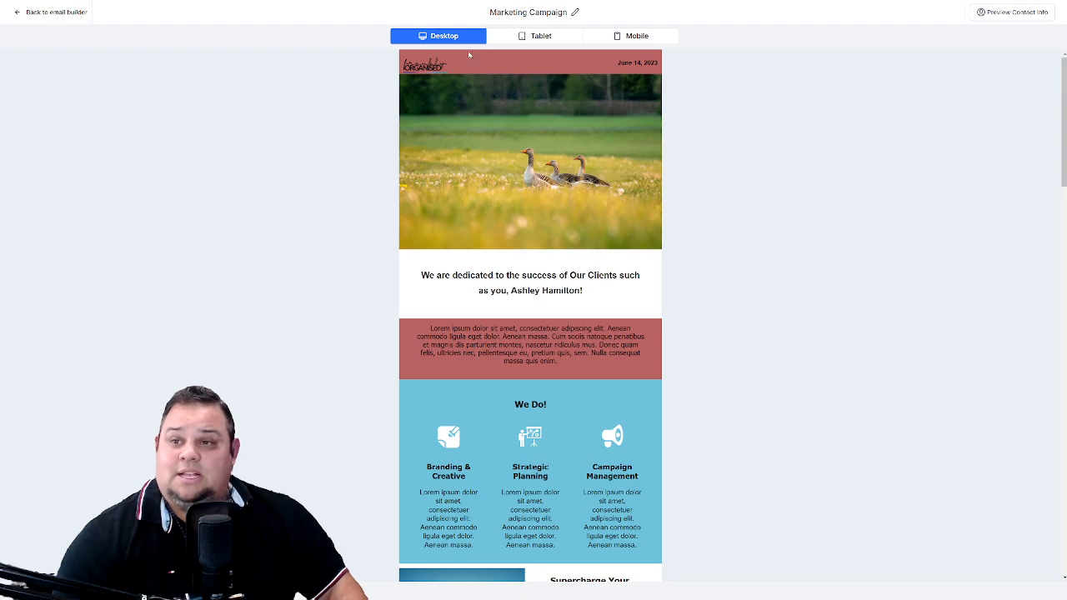
click(532, 38)
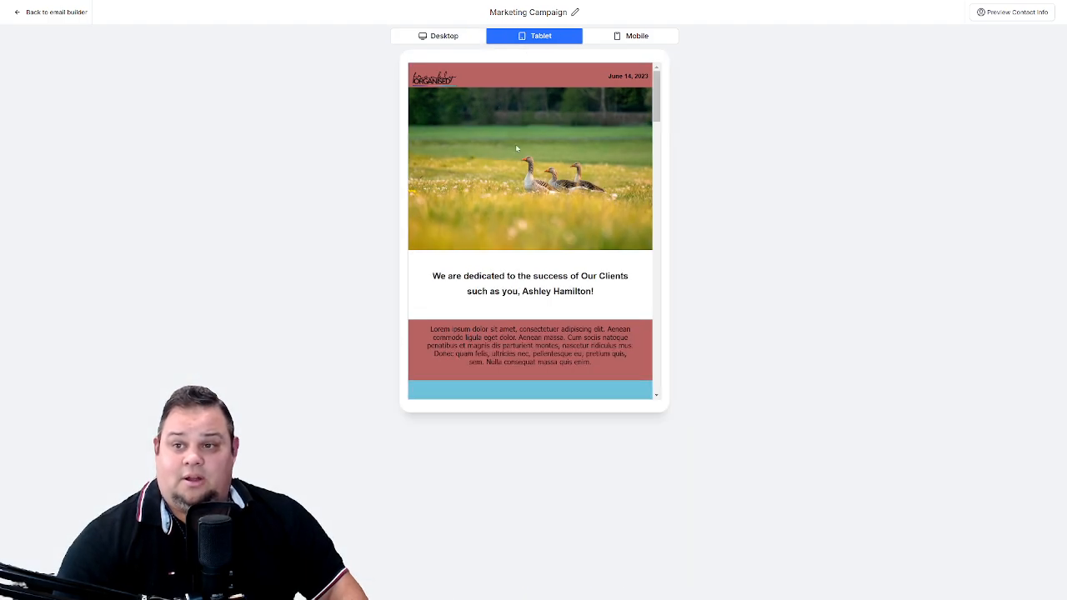
click(617, 38)
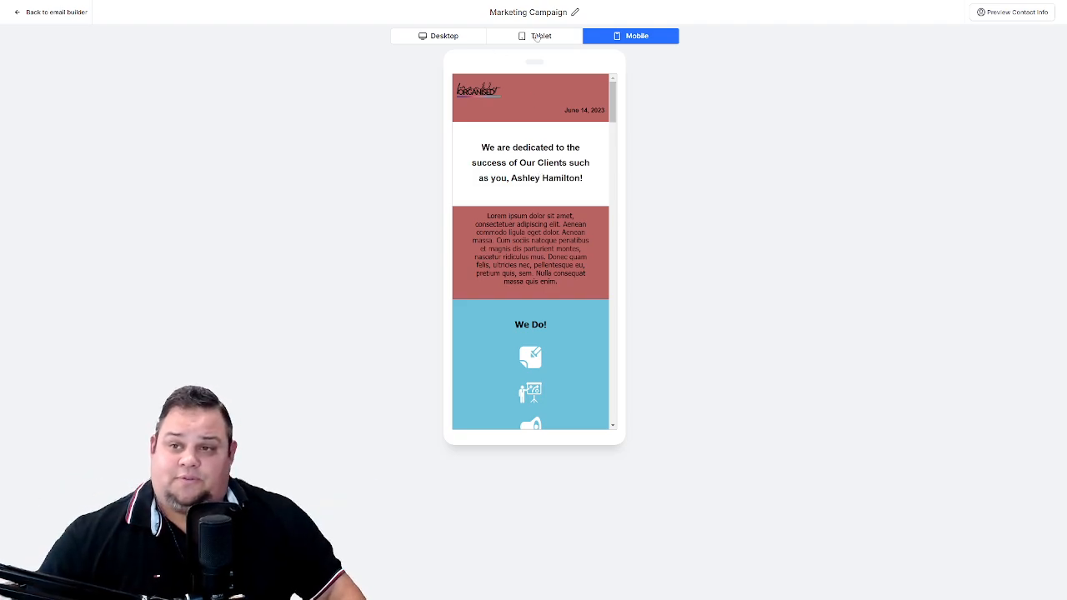
click(448, 38)
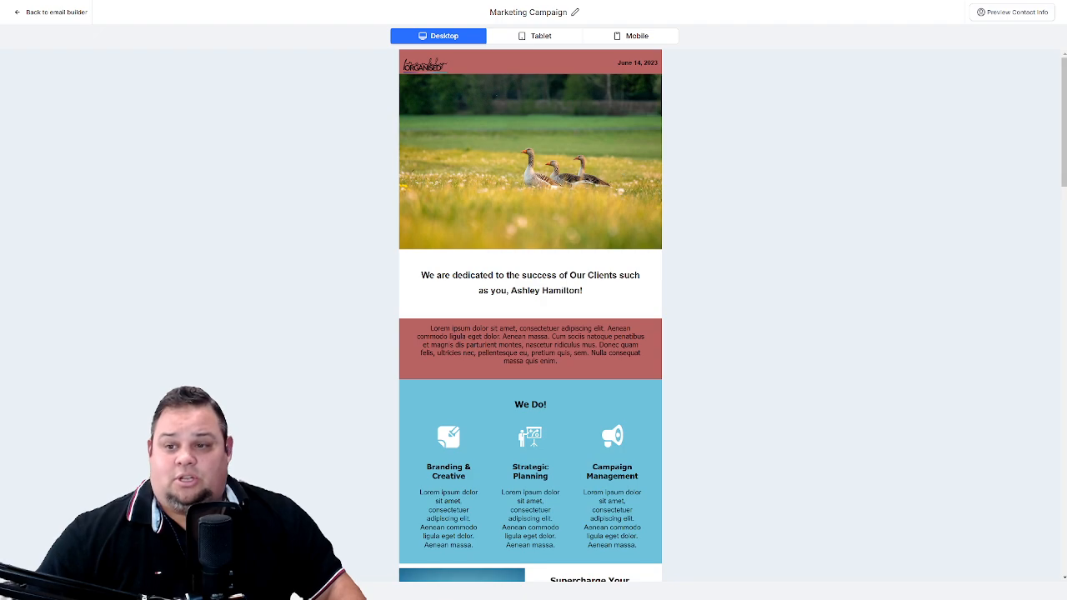
drag(510, 290, 580, 300)
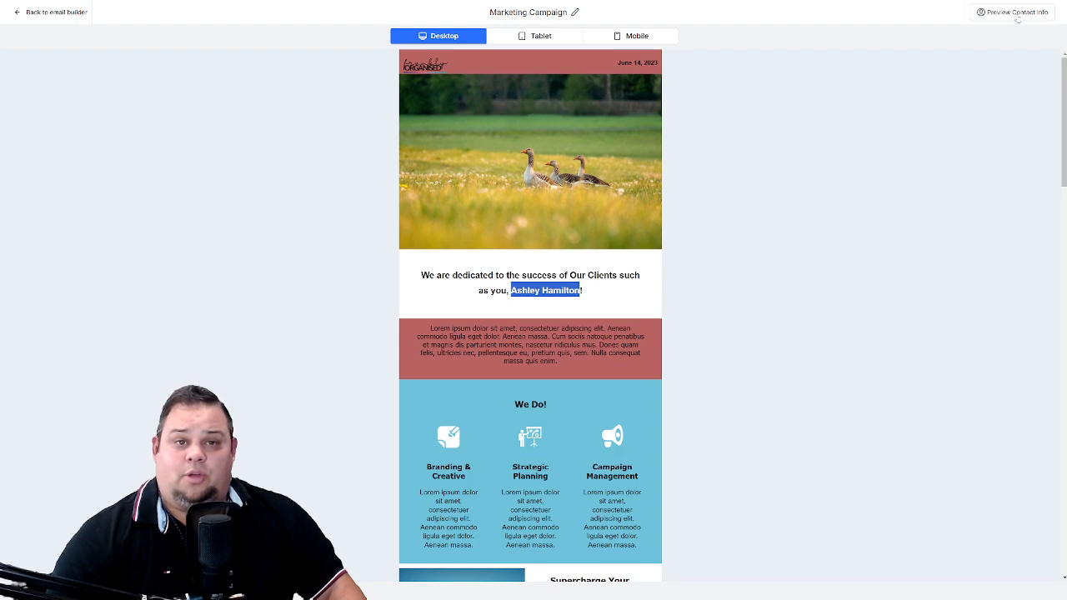
click(51, 12)
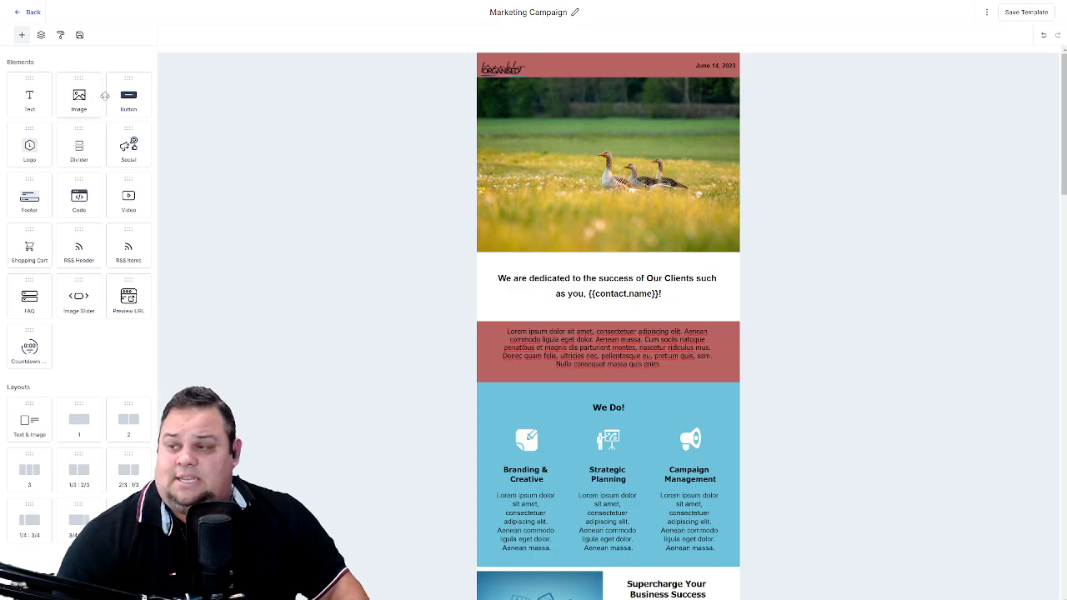
- Add a divider below the "We are dedicated to the success of Our Clients" heading and open its settings
drag(33, 158, 500, 65)
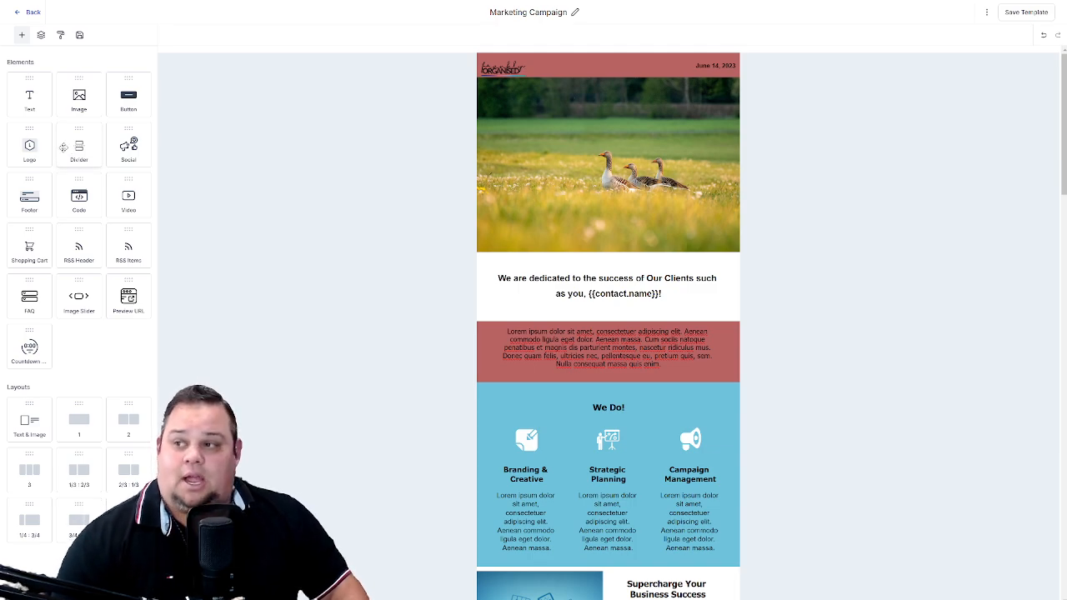
drag(76, 148, 587, 303)
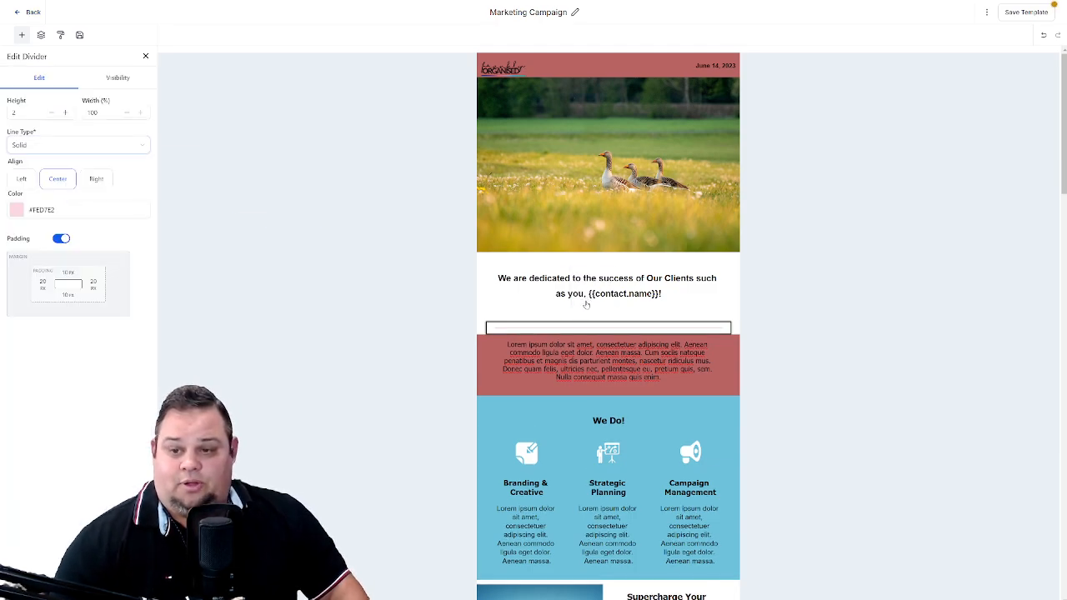
click(536, 330)
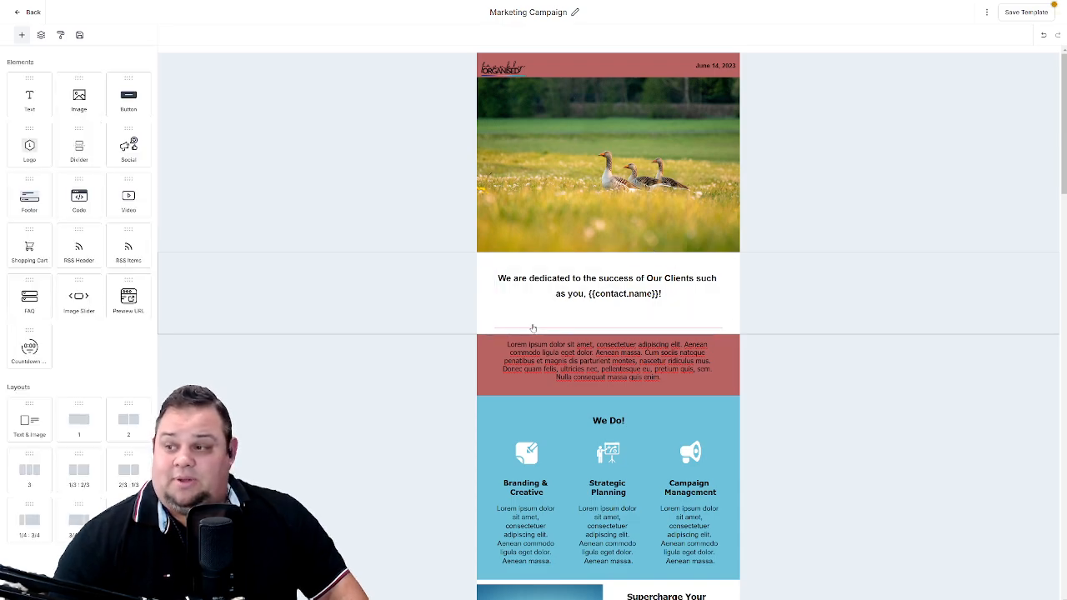
click(538, 330)
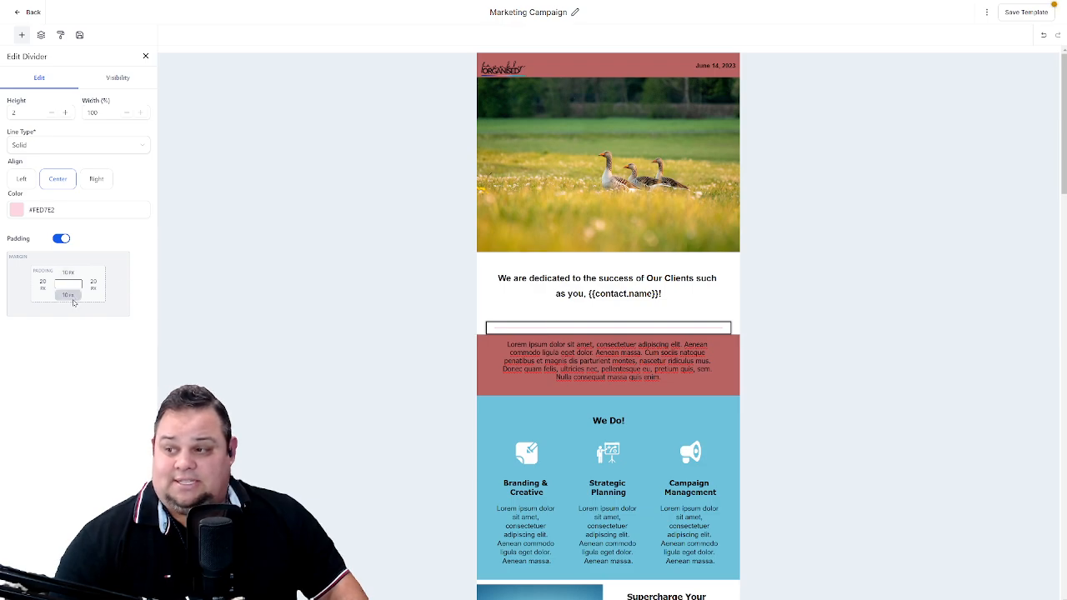
- Try bottom padding of 100 px and 140 px on the divider below the heading
click(67, 296)
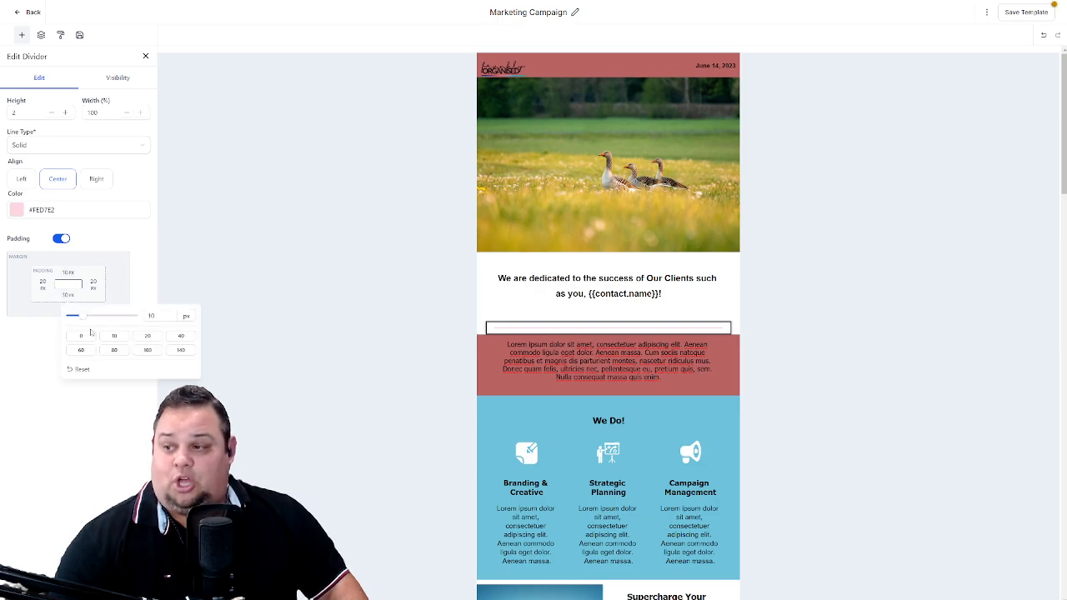
click(151, 350)
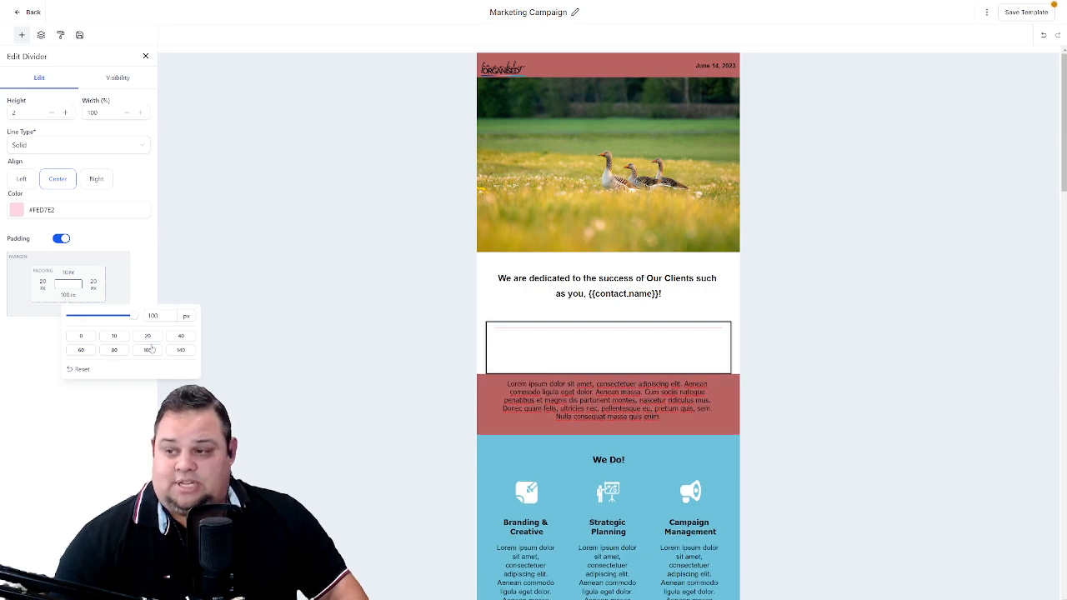
click(180, 350)
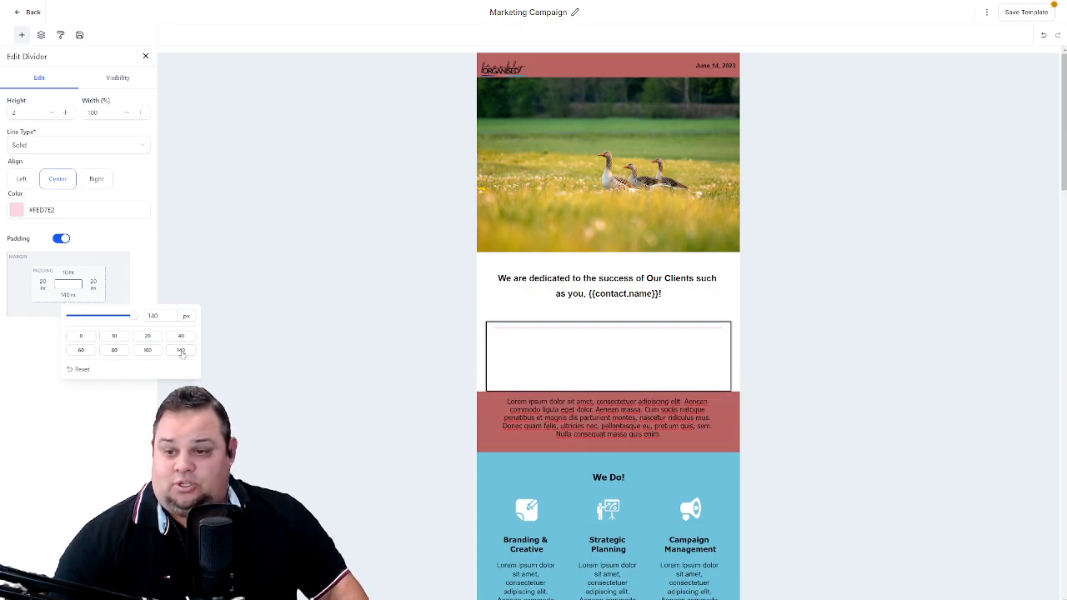
click(333, 321)
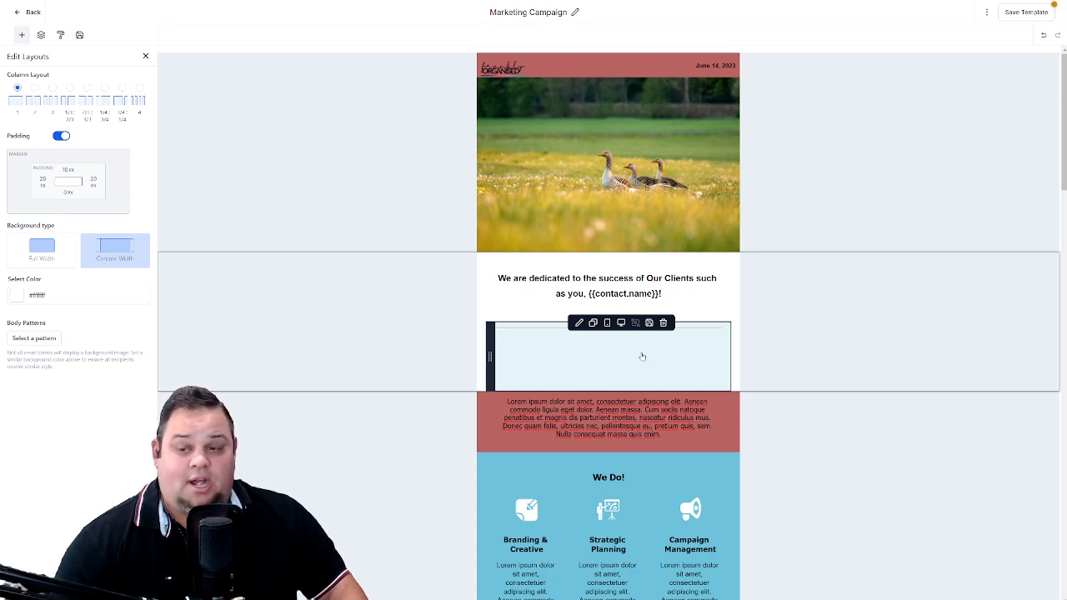
click(453, 367)
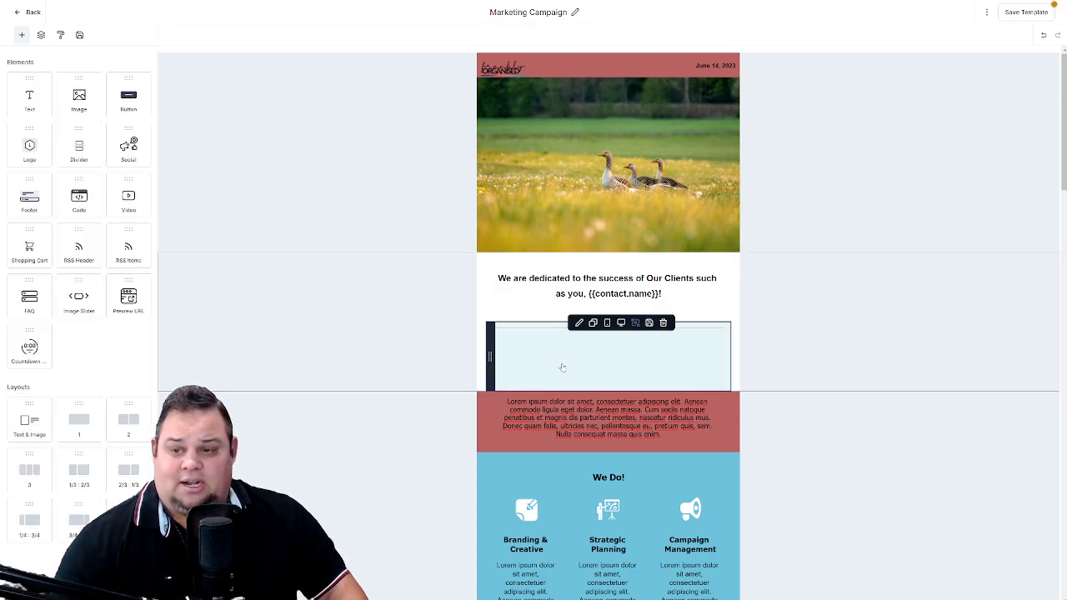
click(552, 348)
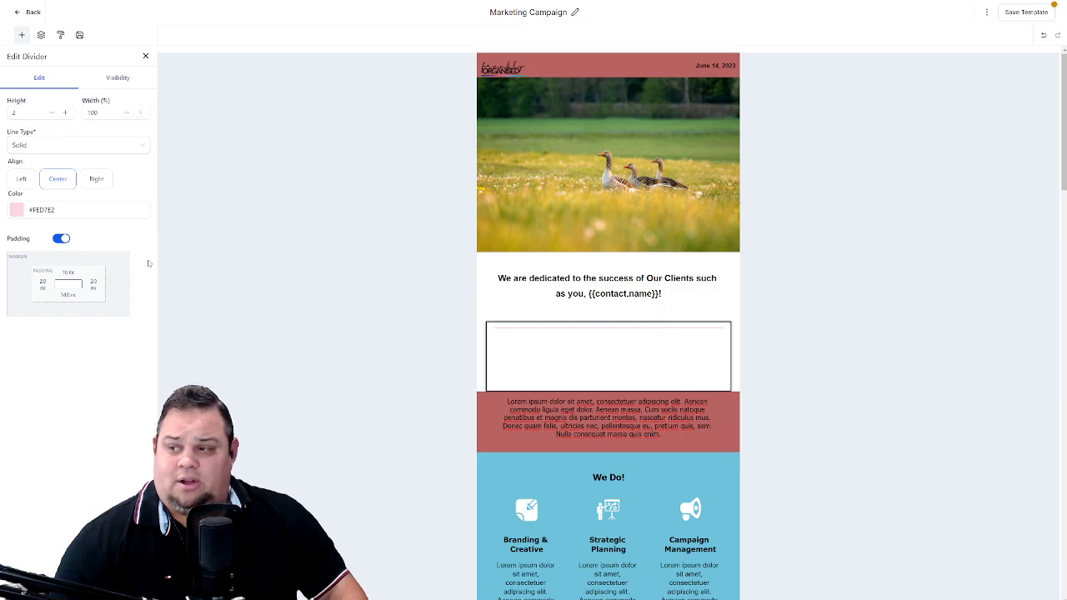
- Set the divider's bottom padding to 10 px and delete the divider
click(65, 295)
click(122, 341)
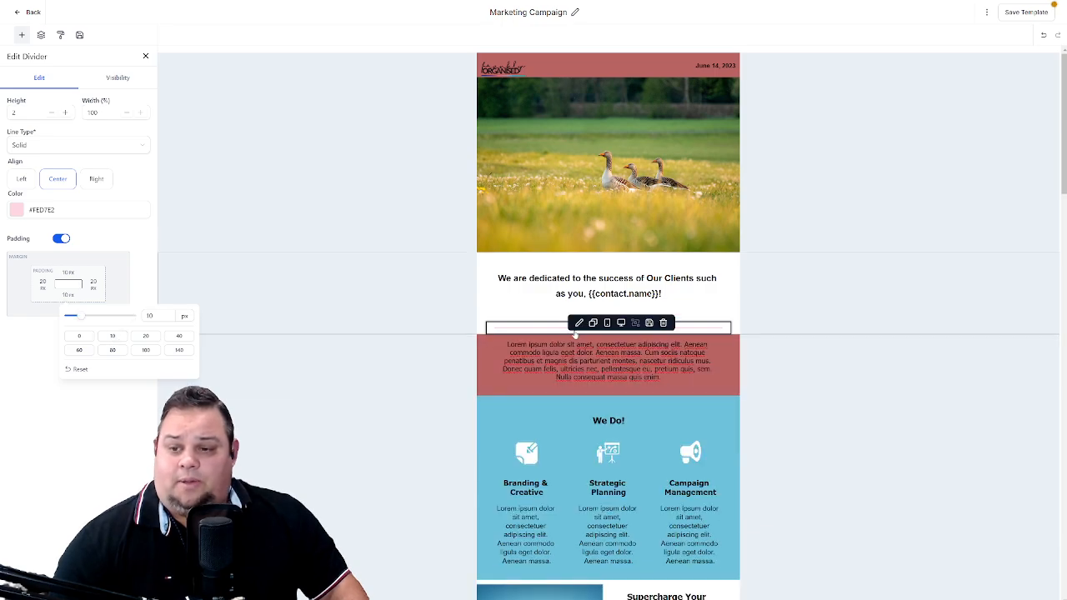
click(664, 323)
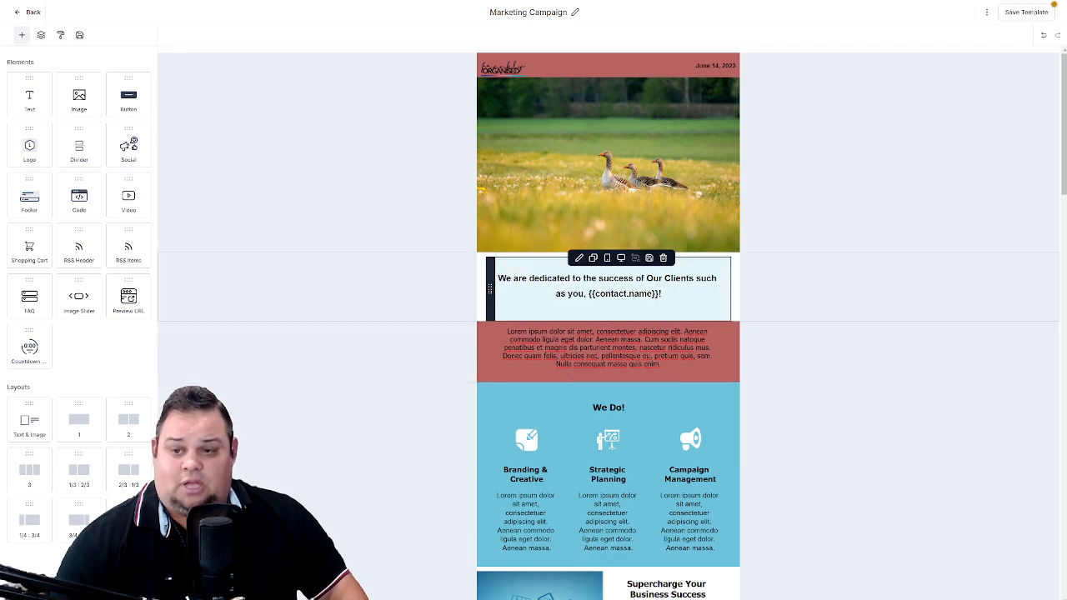
- Set the bottom padding of the "We are dedicated to the success of Our Clients" text block to 100 px
click(556, 293)
click(444, 302)
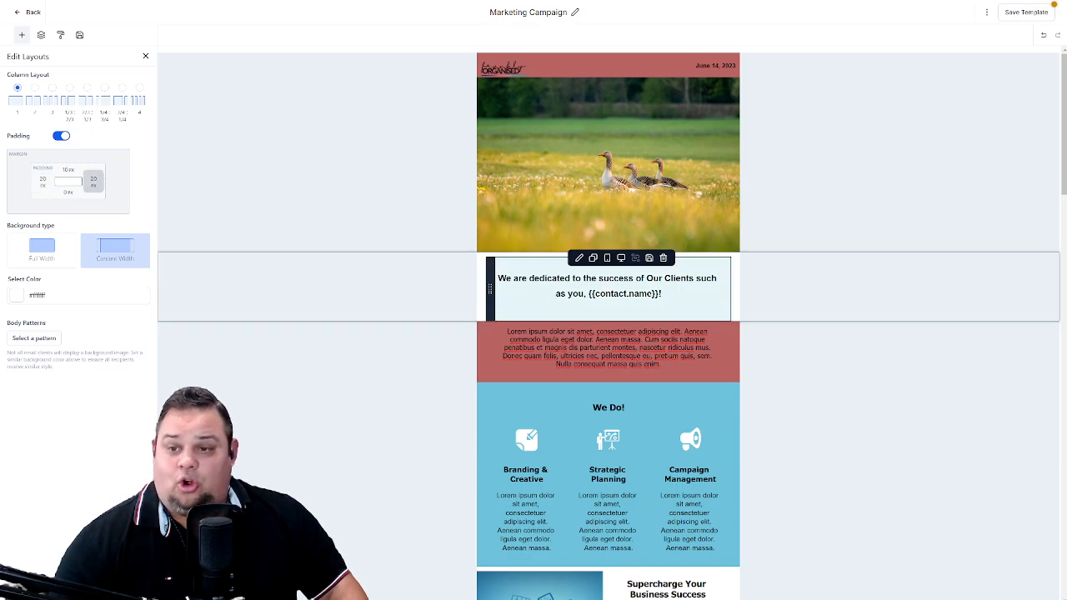
click(490, 297)
click(492, 296)
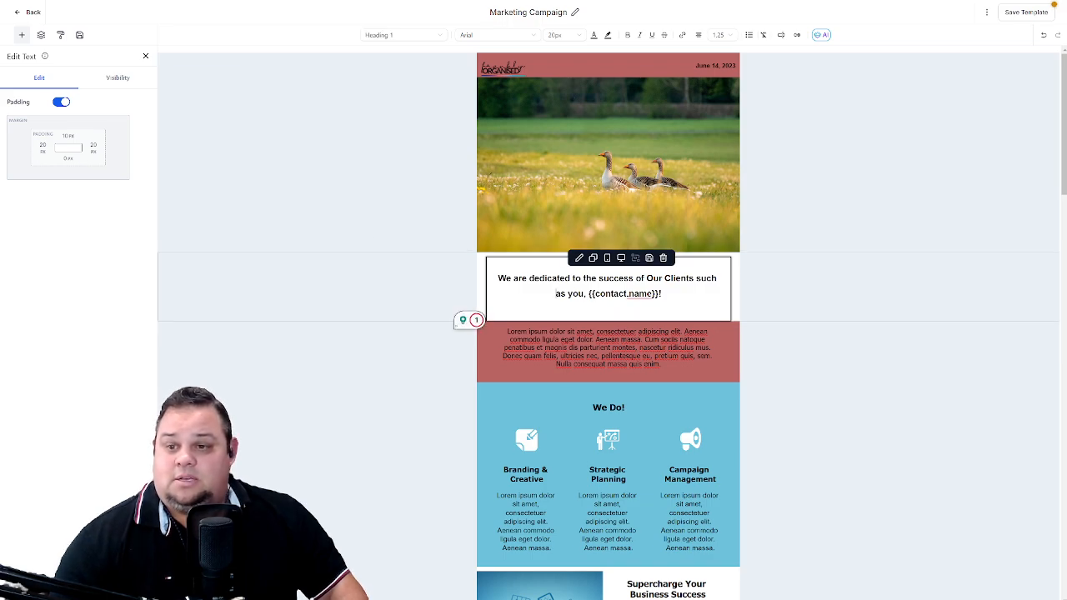
click(70, 161)
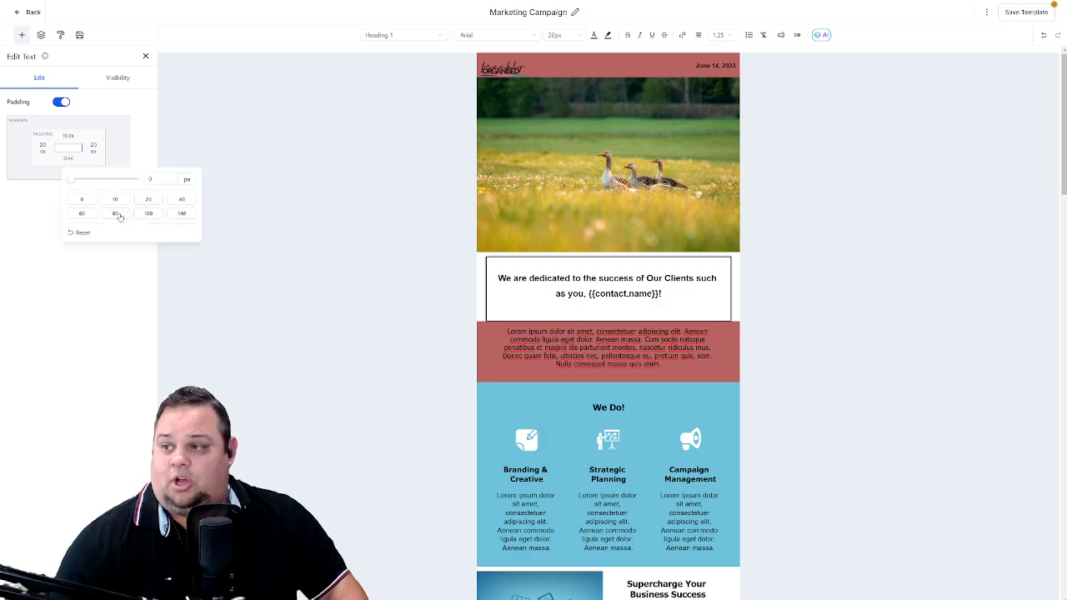
click(148, 214)
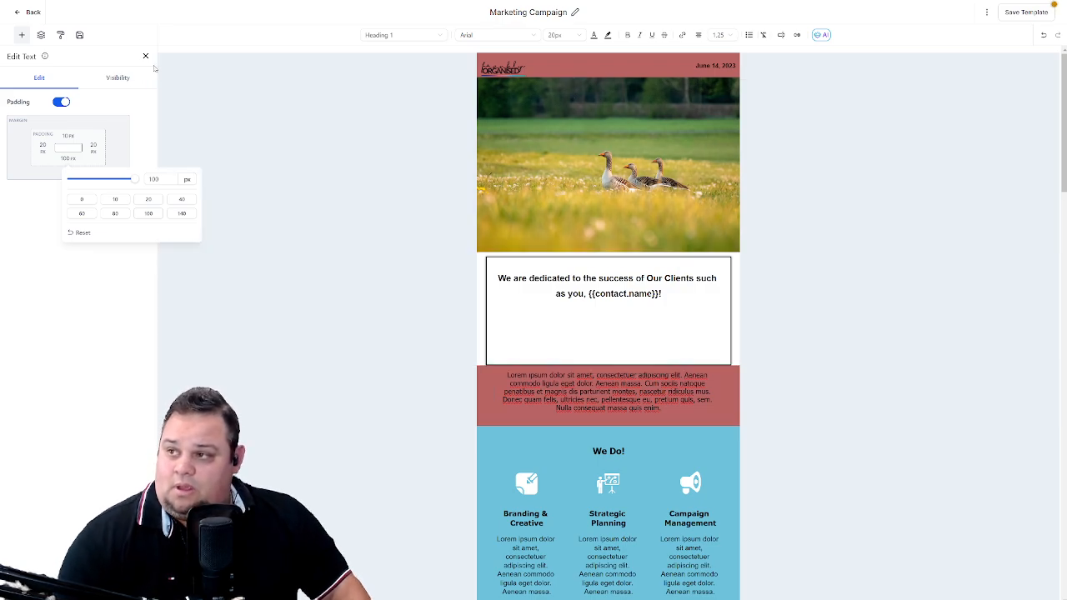
- Insert a Social element below the heading text and add an extra Facebook item to it, reviewing the available networks
click(22, 35)
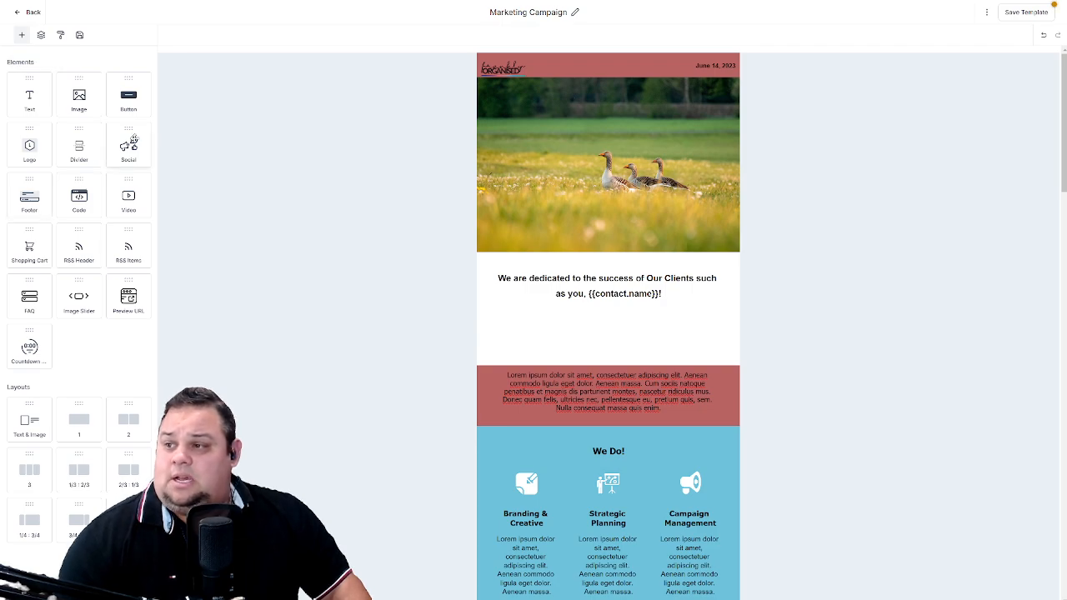
drag(129, 139, 578, 371)
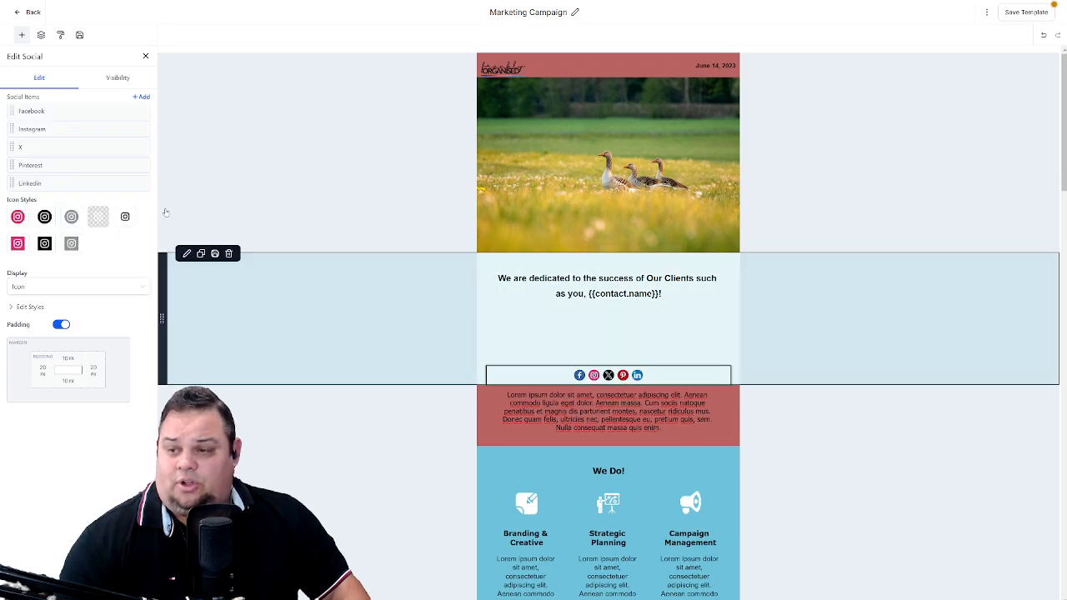
mouse_move(120, 114)
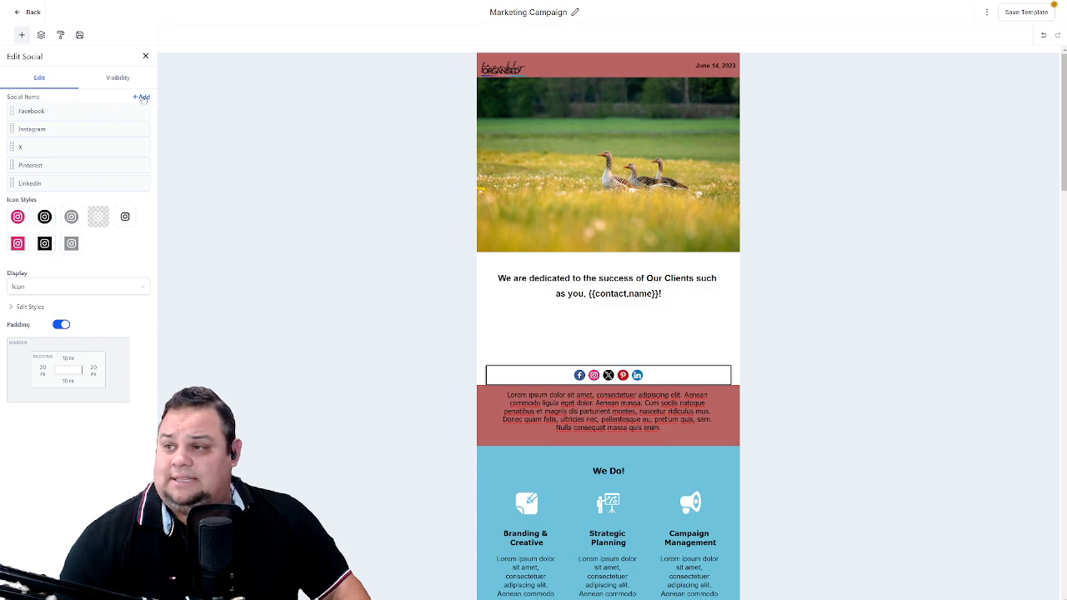
click(142, 98)
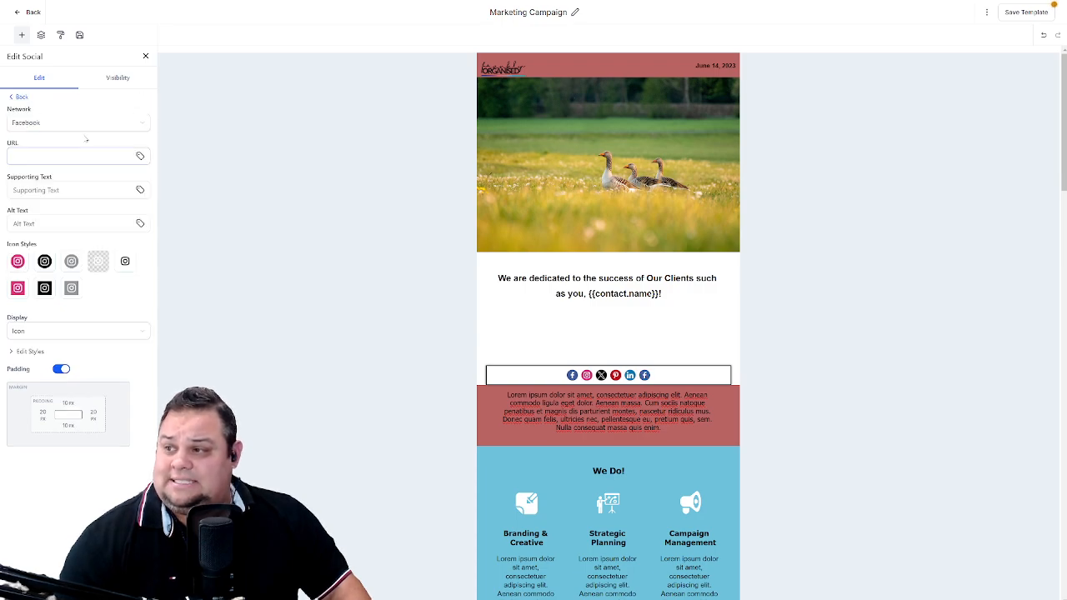
click(123, 128)
scroll(91, 200, down, 4)
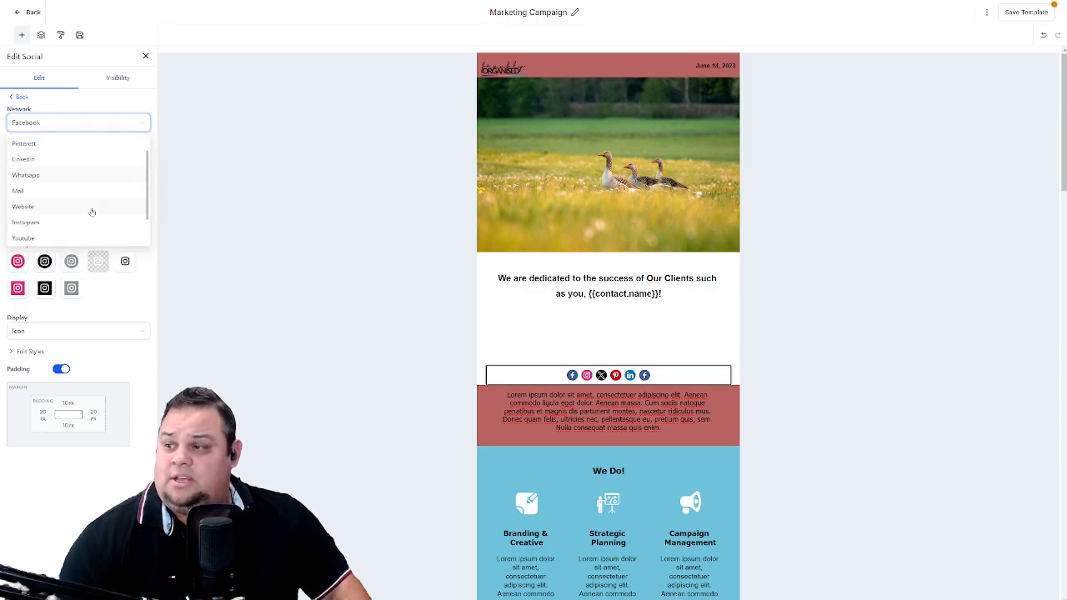
scroll(75, 200, down, 2)
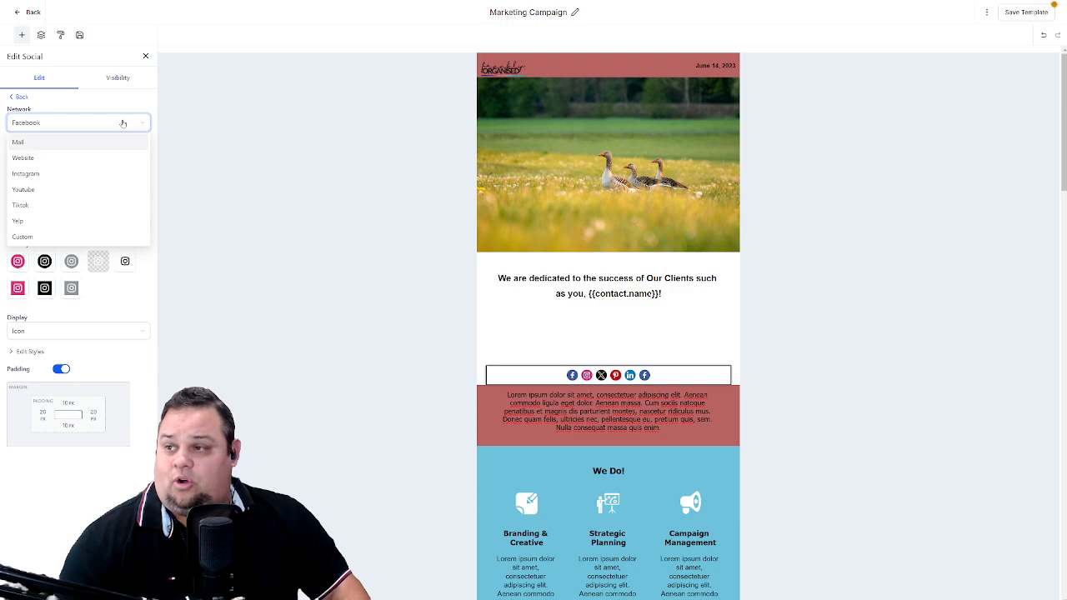
click(17, 97)
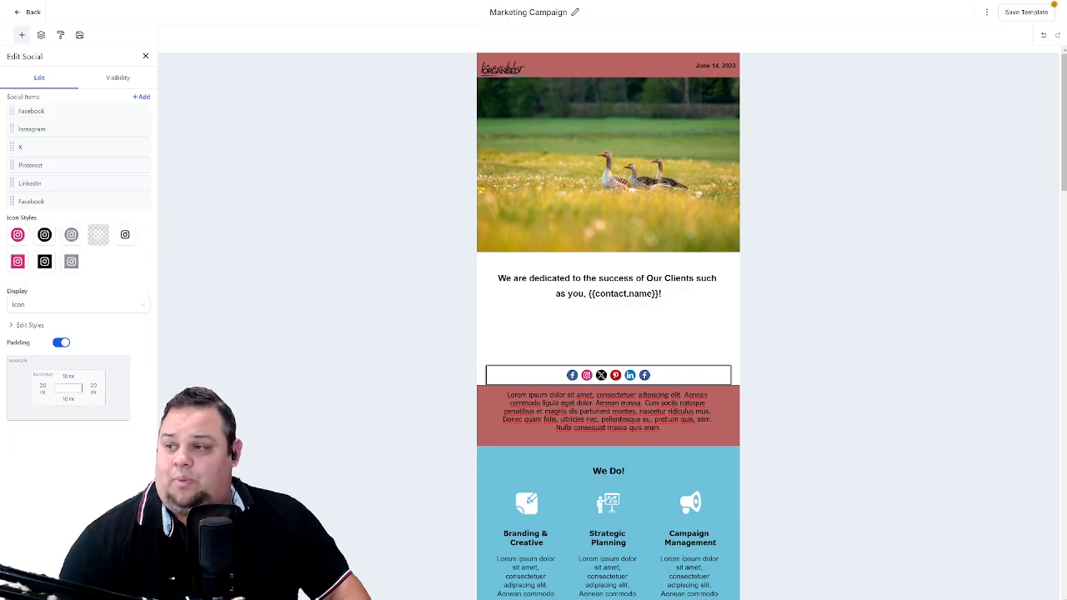
click(21, 35)
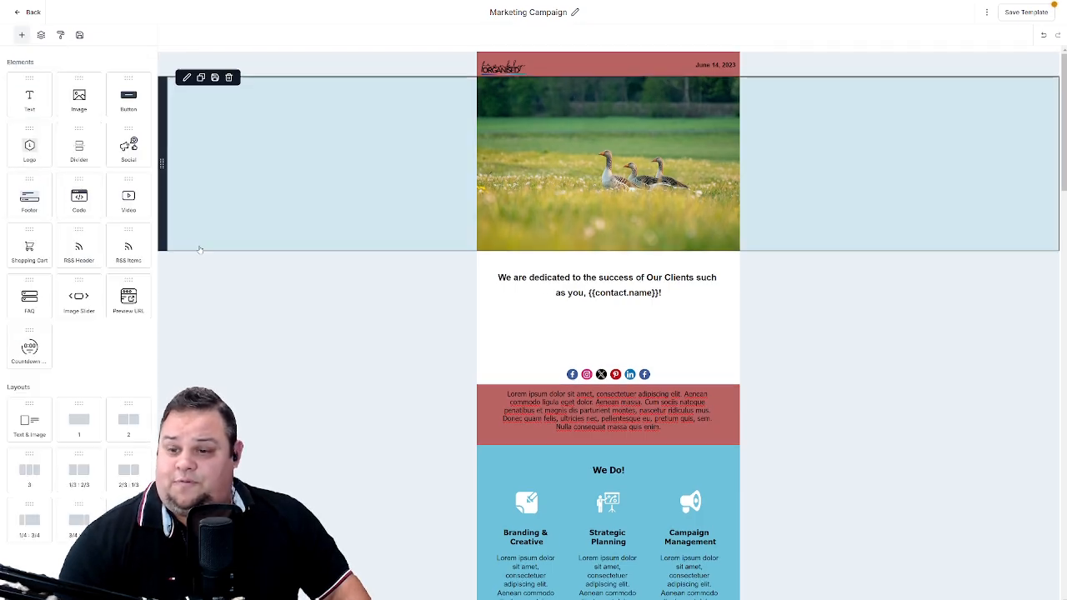
- Examine the settings and video URL of the existing video above the "Choose a Package" section
scroll(200, 300, down, 10)
scroll(200, 300, down, 5)
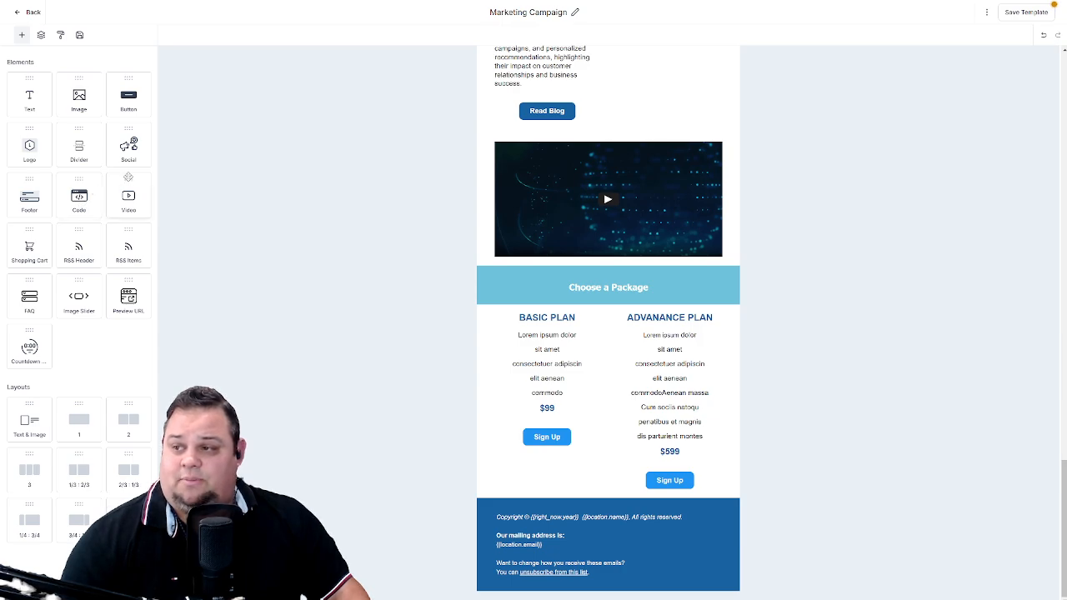
drag(128, 196, 524, 261)
click(585, 151)
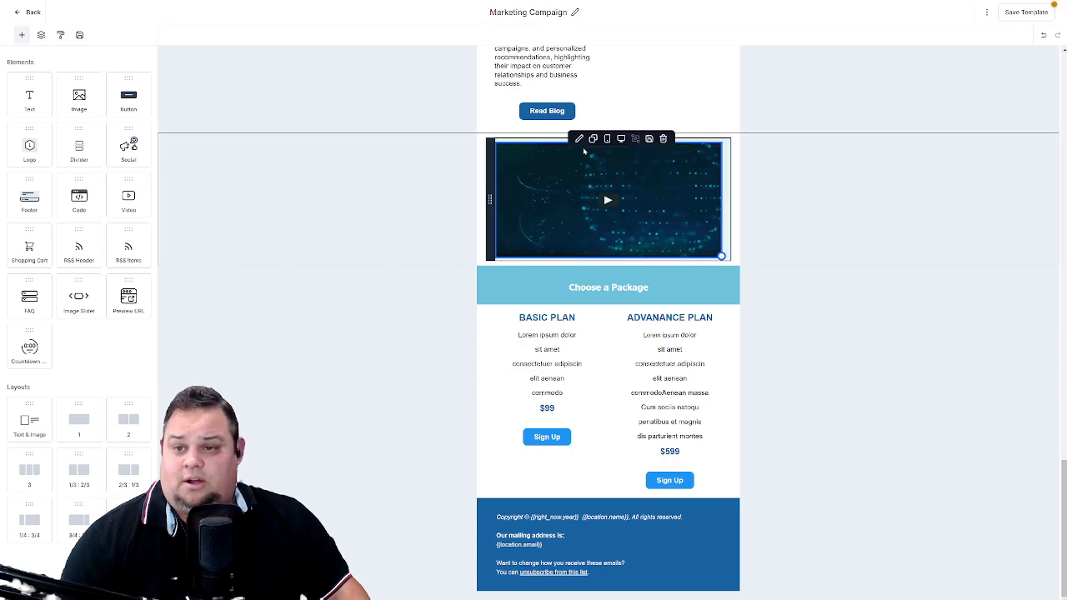
click(579, 139)
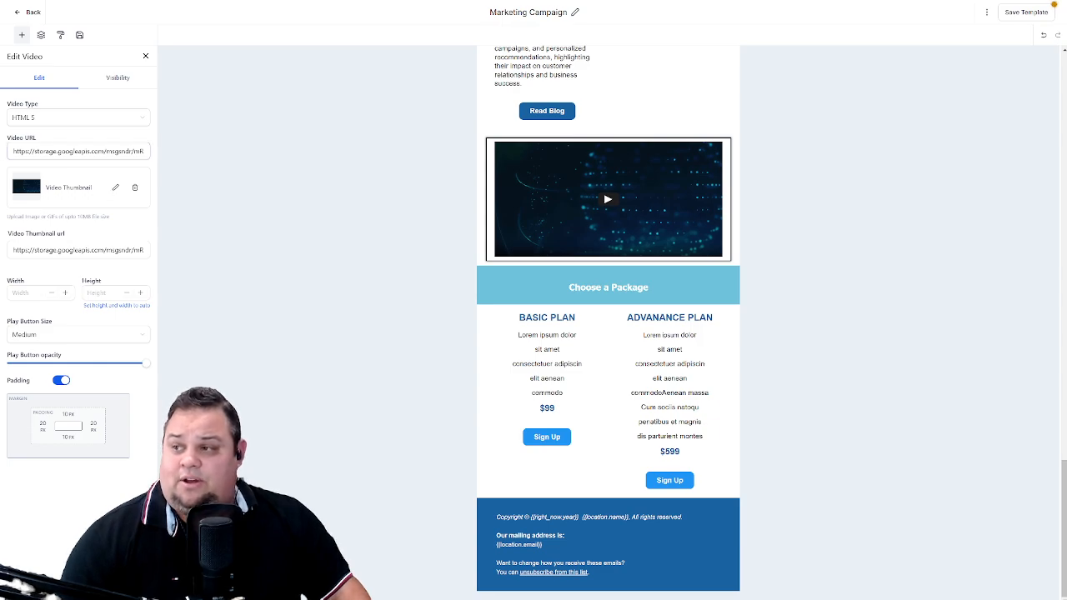
mouse_move(13, 152)
mouse_down()
mouse_move(156, 156)
mouse_move(1, 148)
mouse_up()
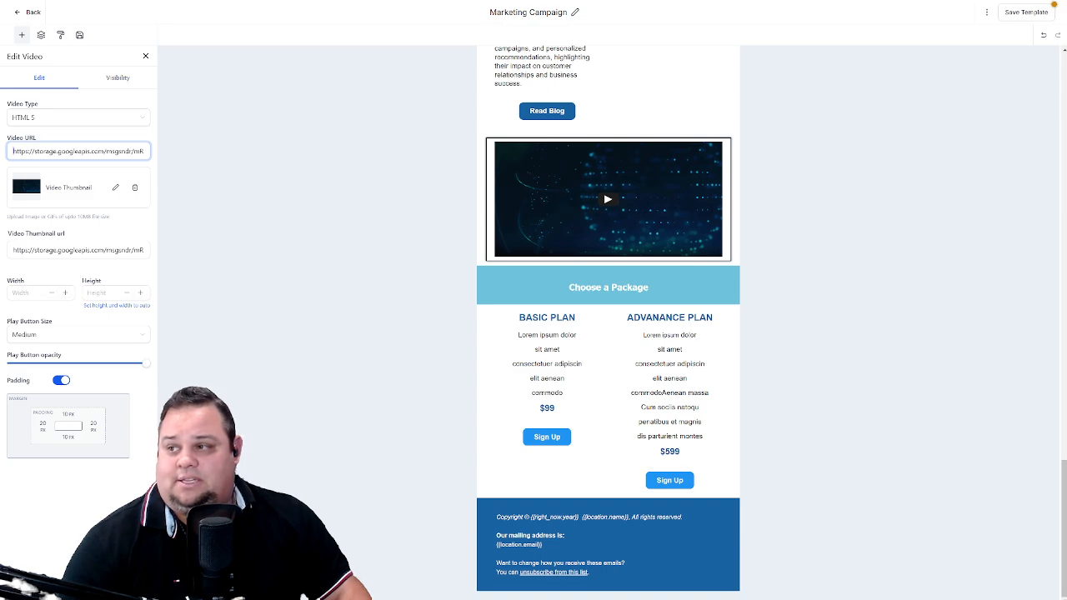
mouse_move(13, 151)
mouse_down()
mouse_move(172, 156)
mouse_move(31, 151)
mouse_up()
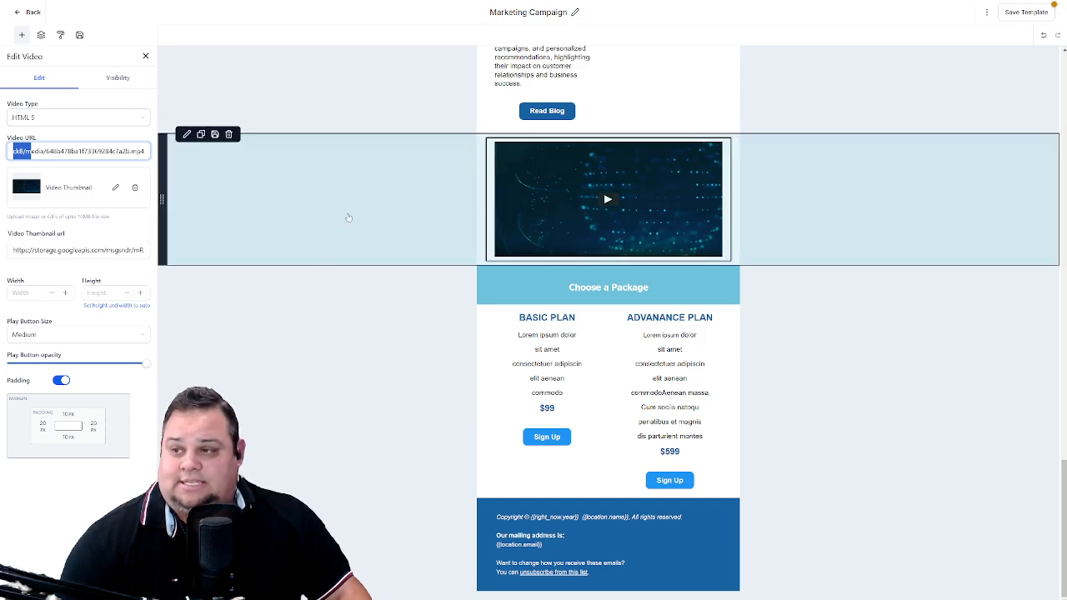
click(145, 56)
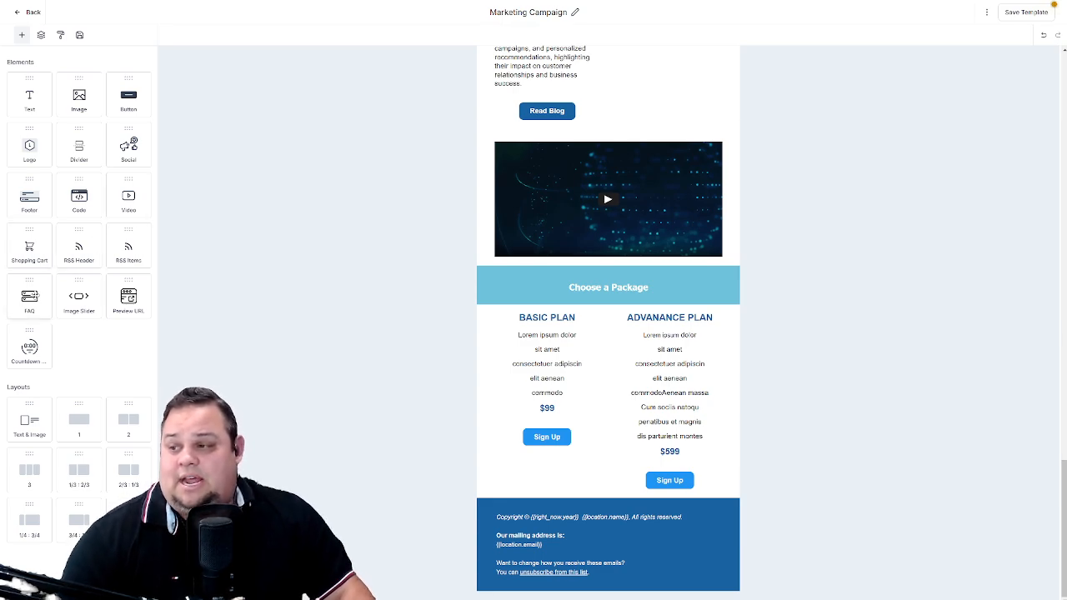
- Add an FAQ element above the "Choose a Package" heading and expand its first two items, selecting the second item's description
drag(29, 296, 543, 302)
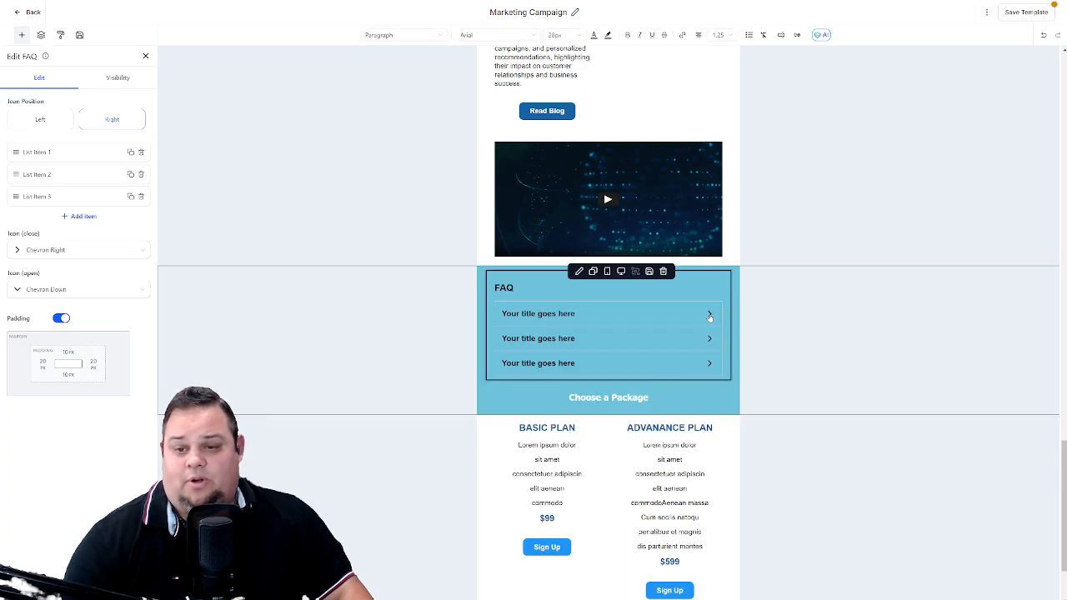
click(709, 316)
click(691, 315)
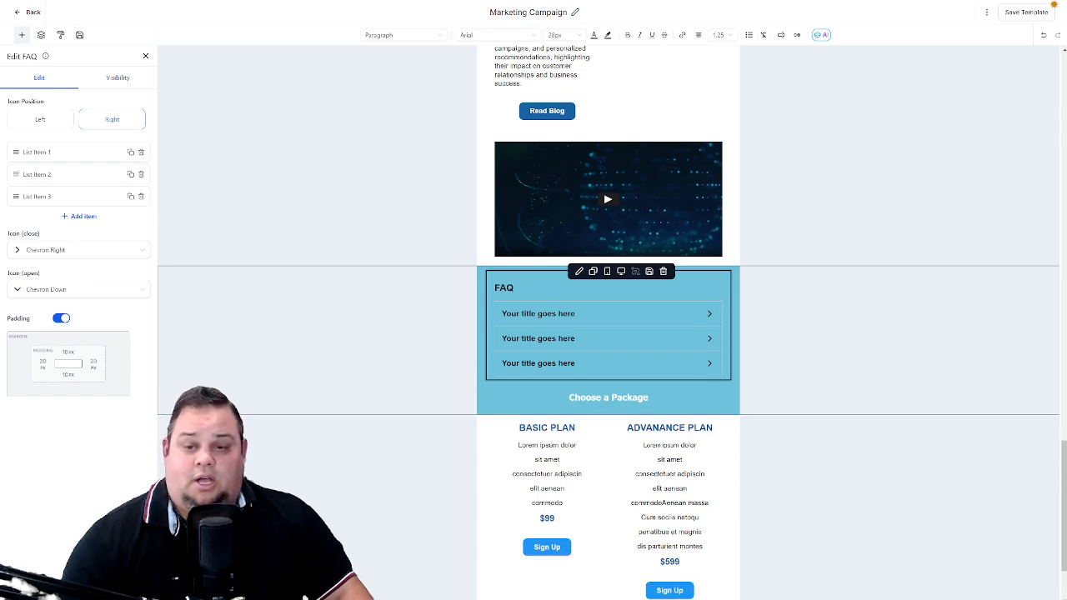
click(710, 315)
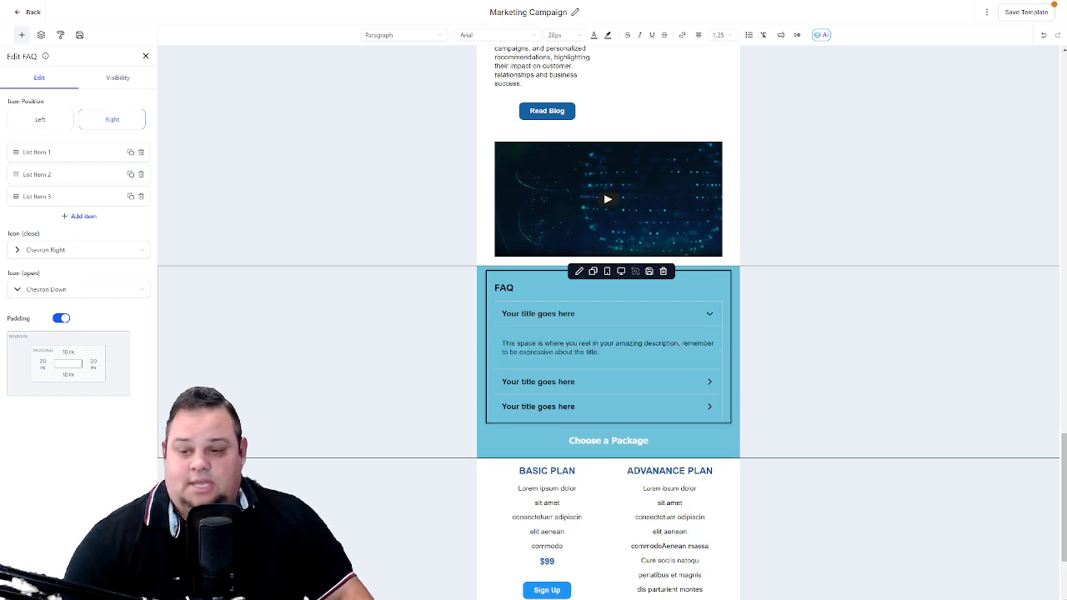
click(709, 383)
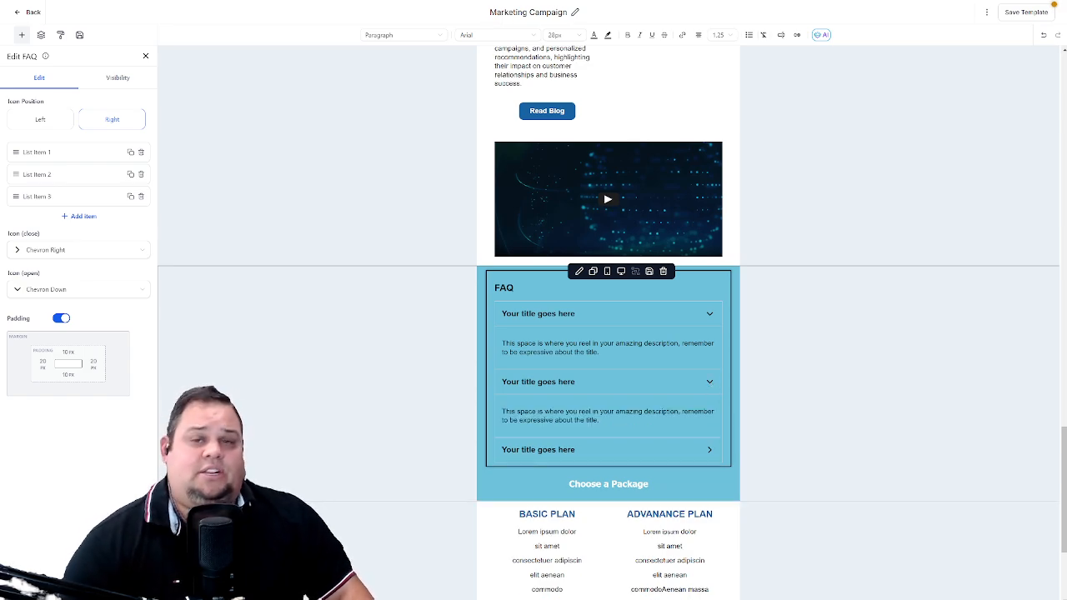
drag(601, 421, 502, 411)
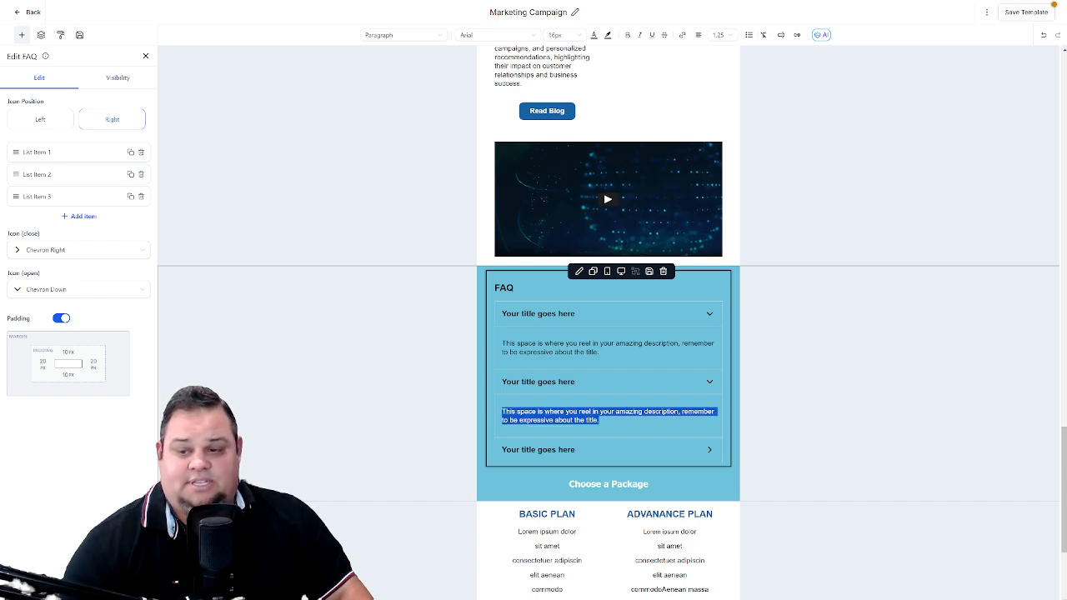
- Collapse the second FAQ item and insert an Image Slider element above the FAQ, reviewing its slide and style settings
click(709, 382)
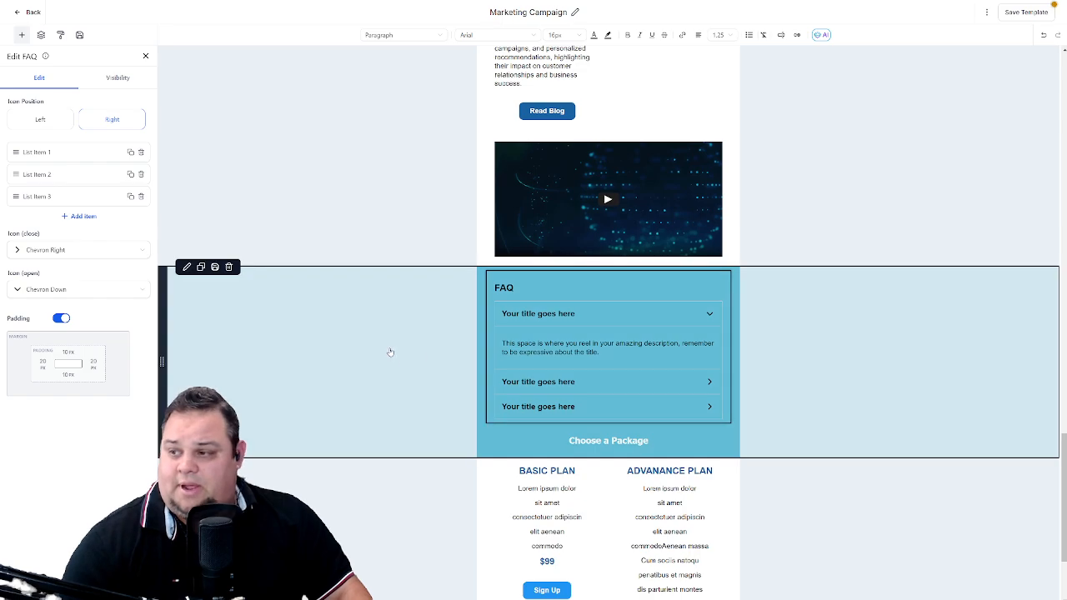
click(22, 35)
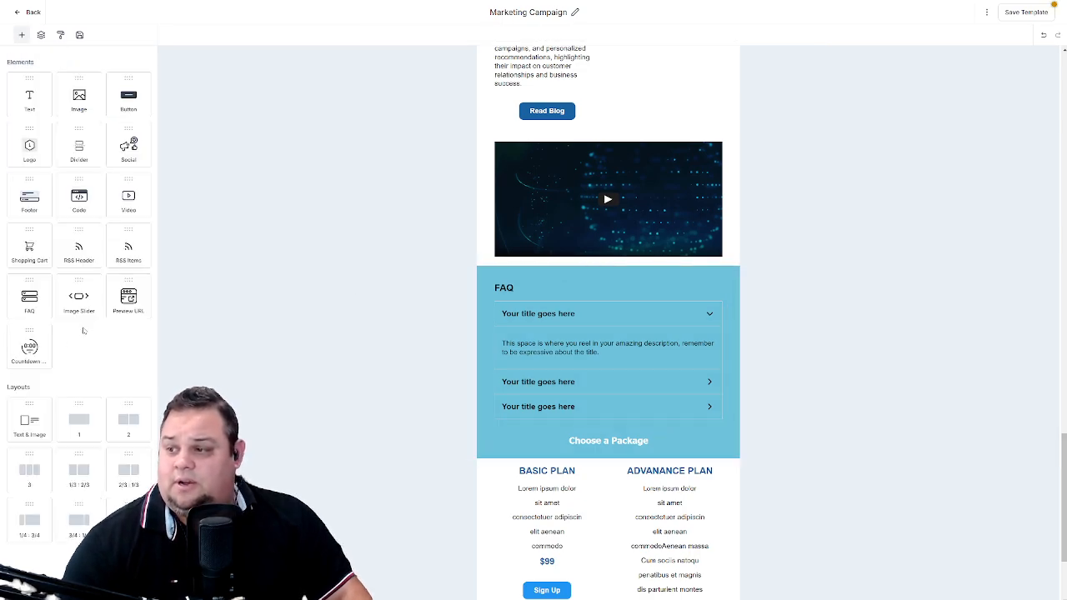
drag(65, 297, 563, 284)
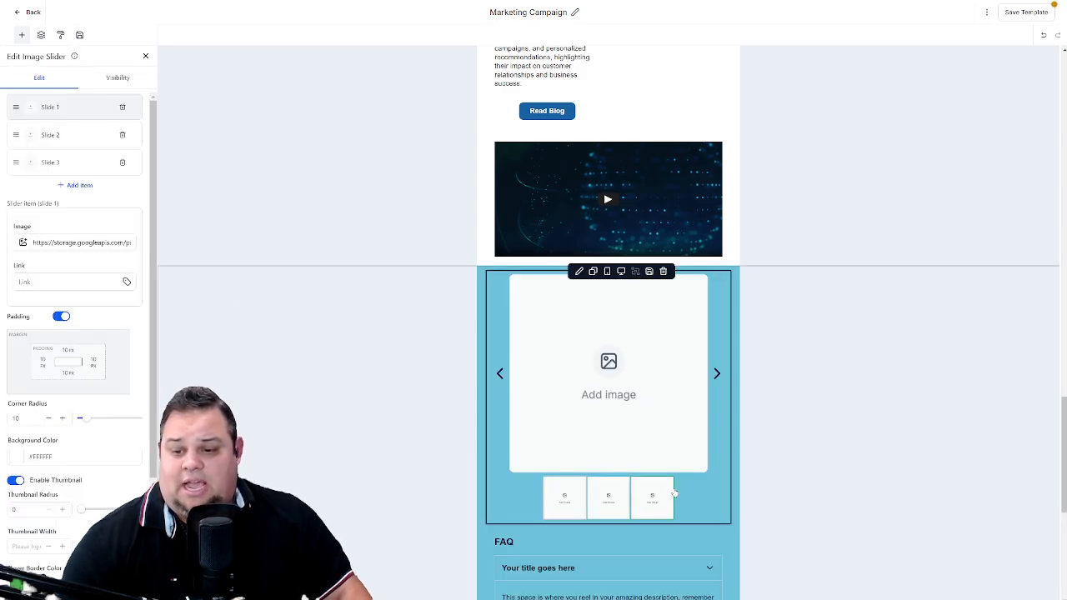
scroll(75, 325, down, 3)
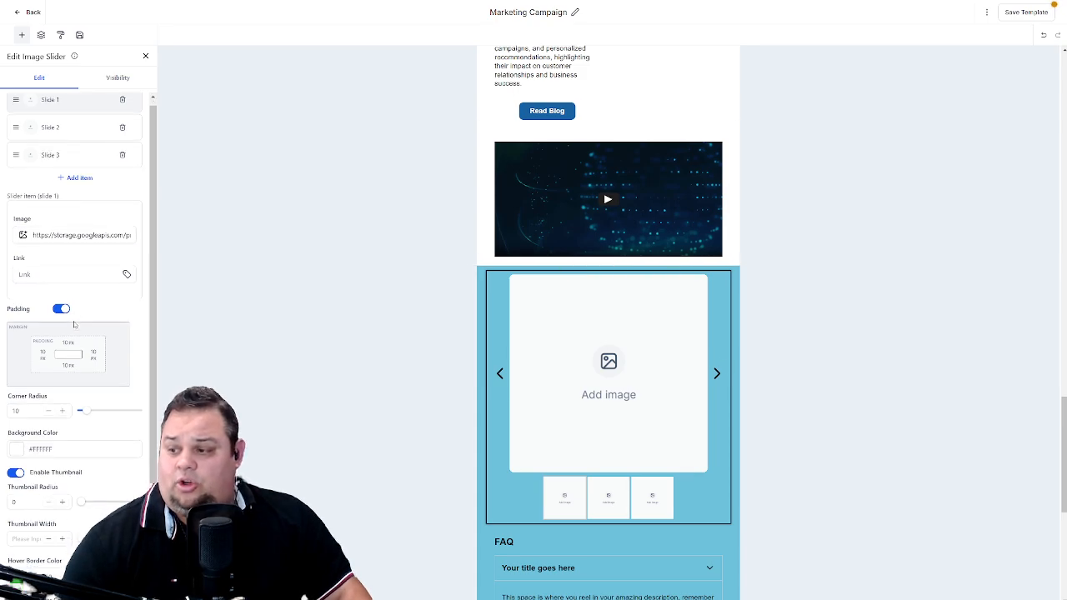
scroll(79, 343, up, 3)
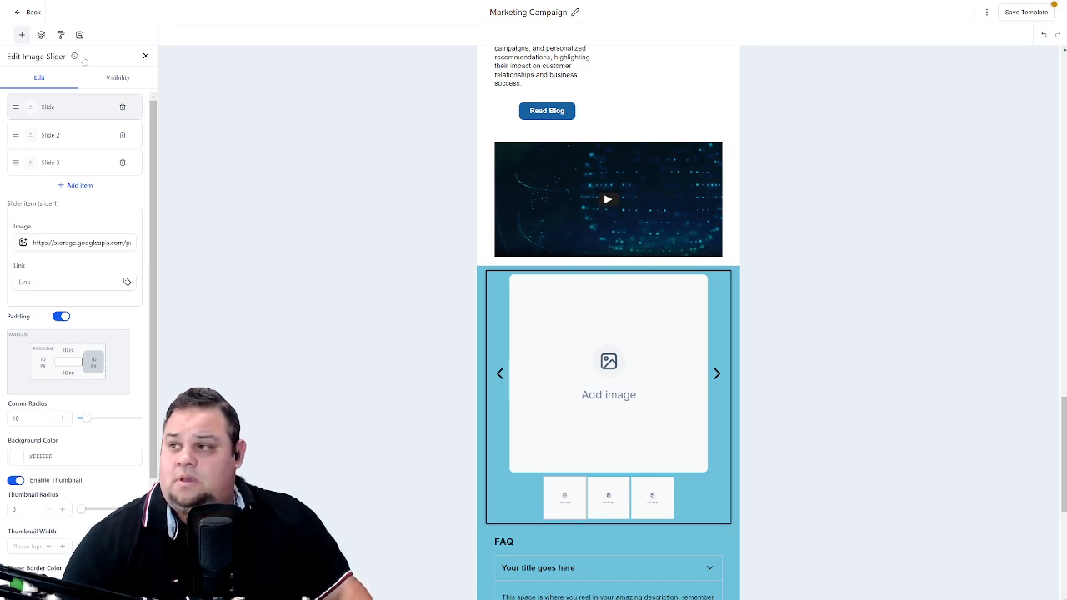
click(146, 56)
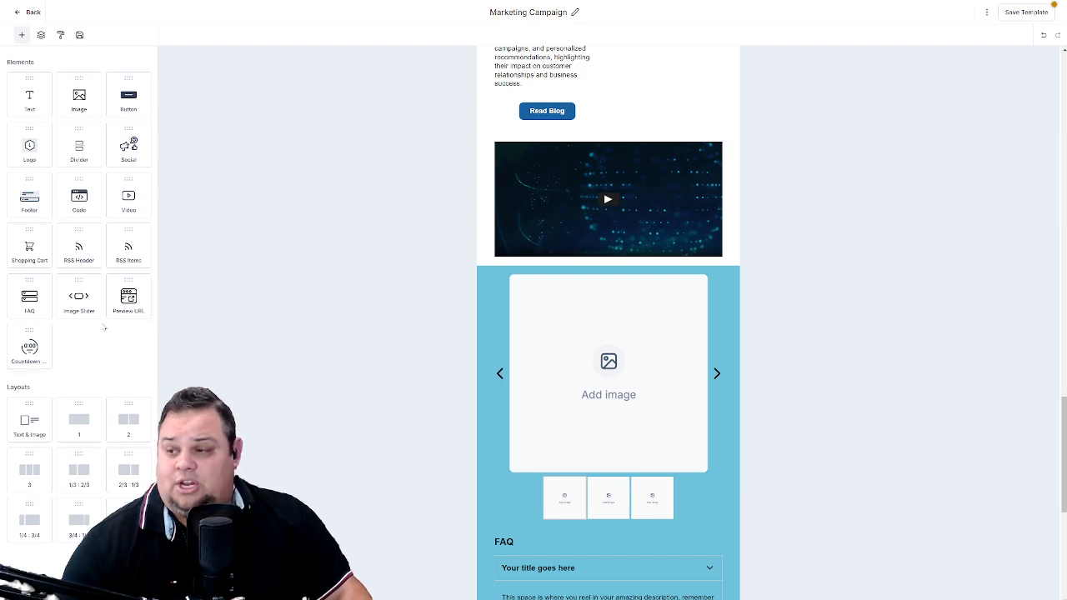
- Insert a Preview URL element directly below the video, staying in the template editor
drag(129, 301, 523, 266)
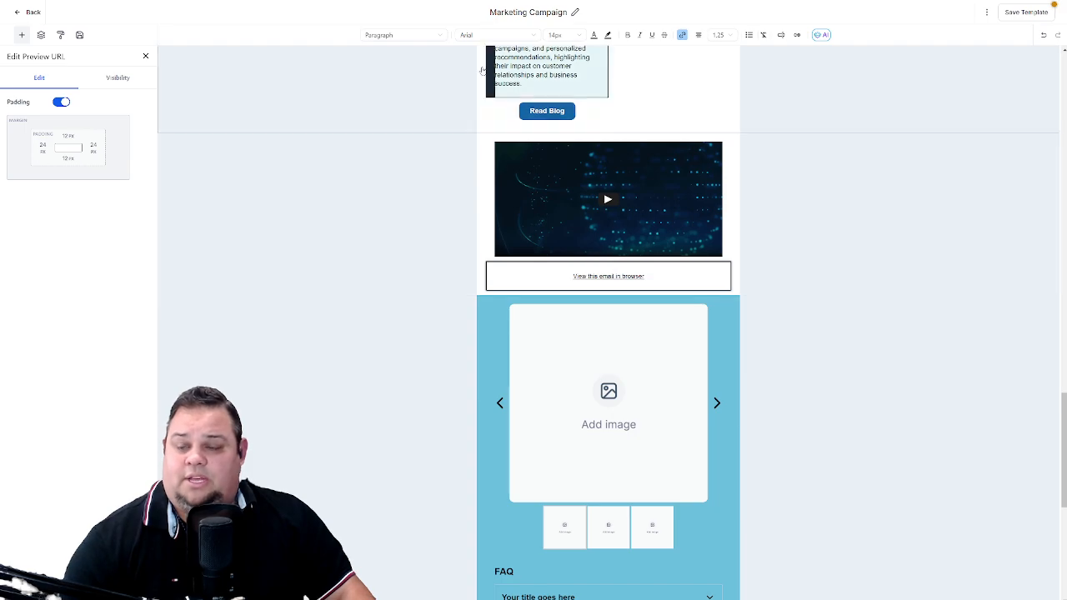
click(30, 12)
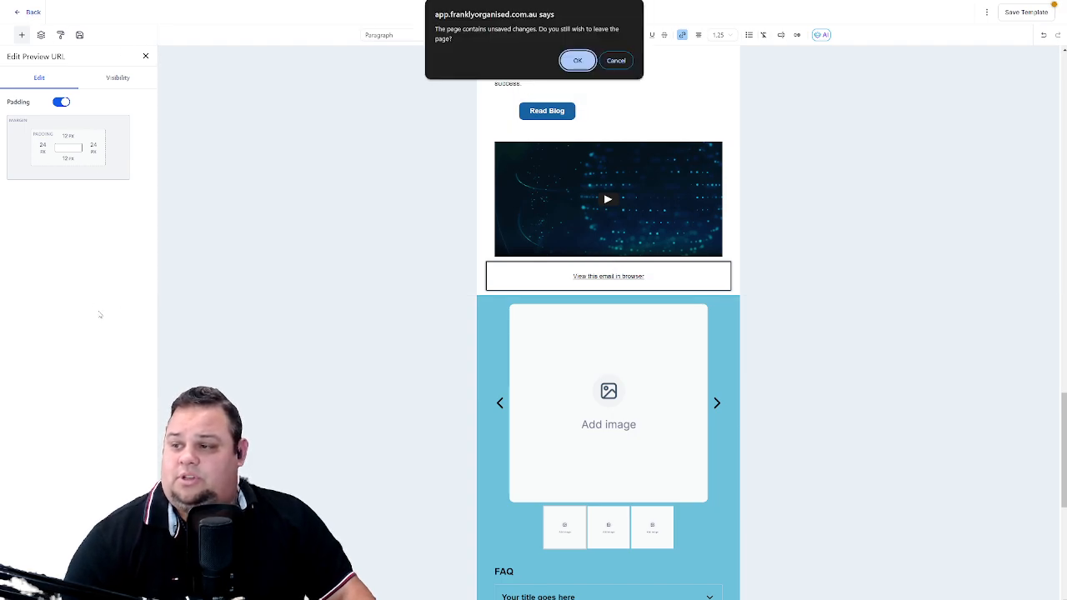
click(616, 61)
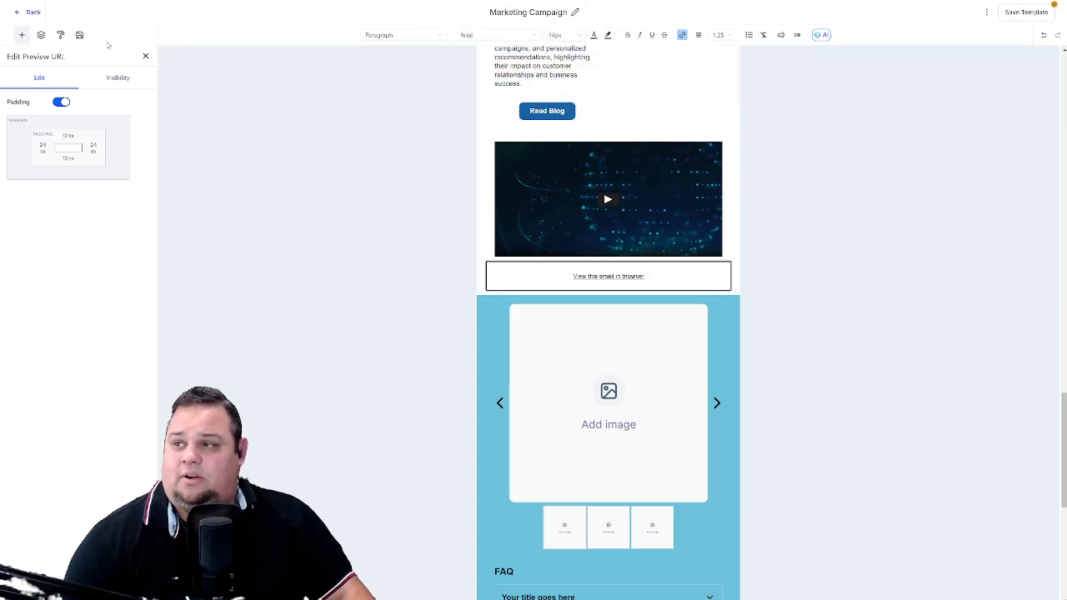
- Insert a Countdown Timer element below the "View this email in browser" link and close its settings
click(22, 35)
drag(29, 350, 546, 287)
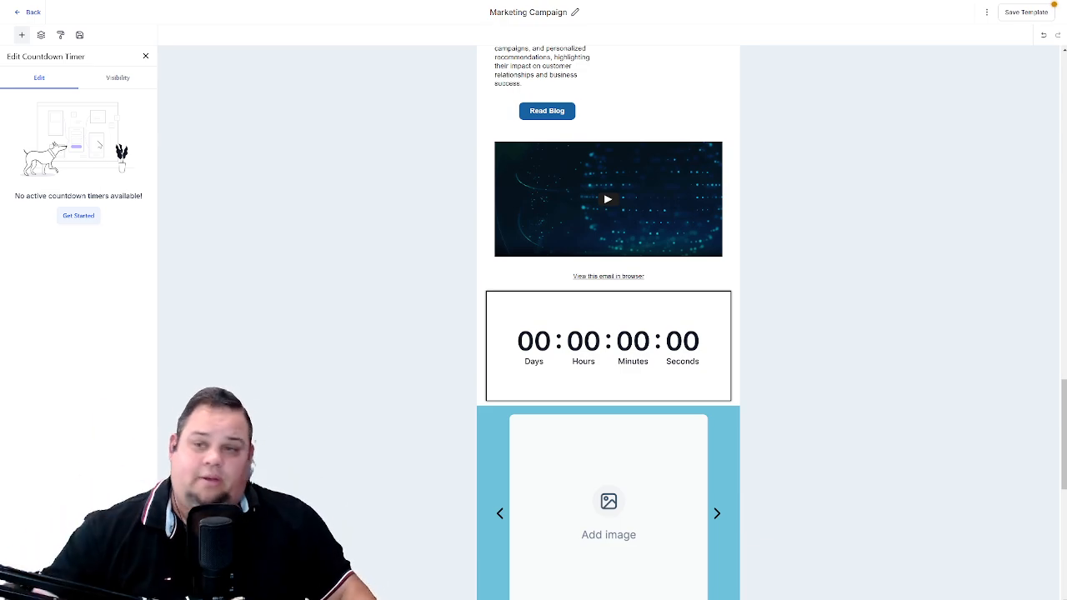
click(147, 55)
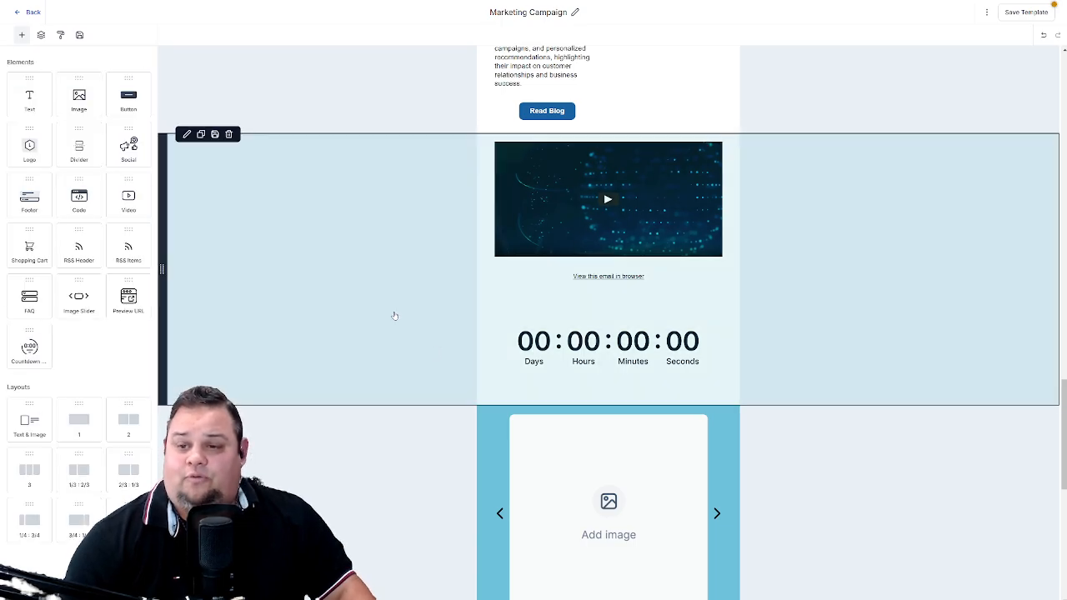
scroll(393, 315, up, 6)
scroll(438, 347, up, 15)
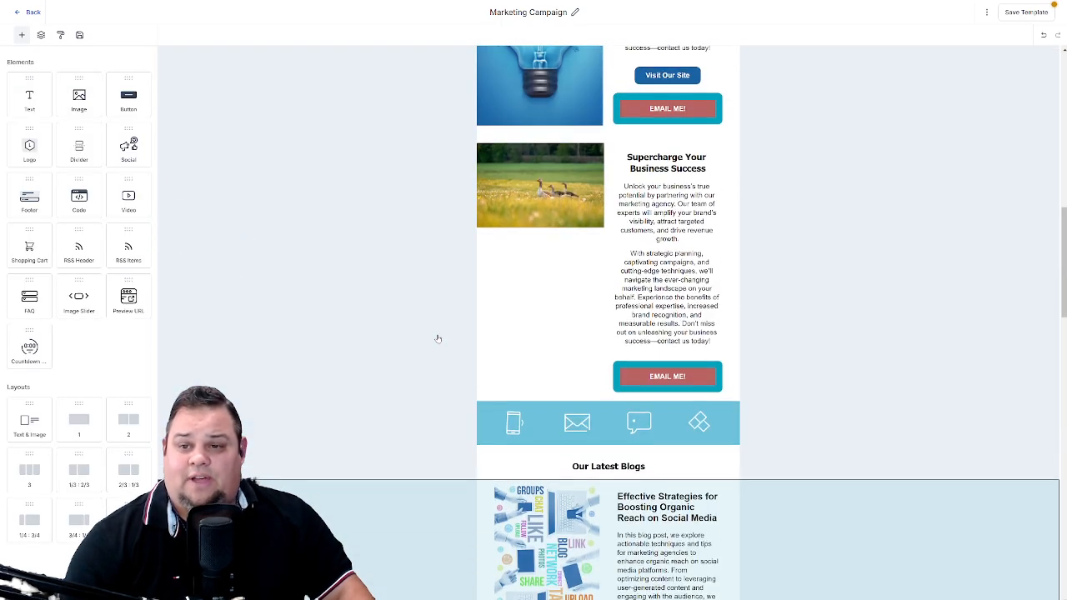